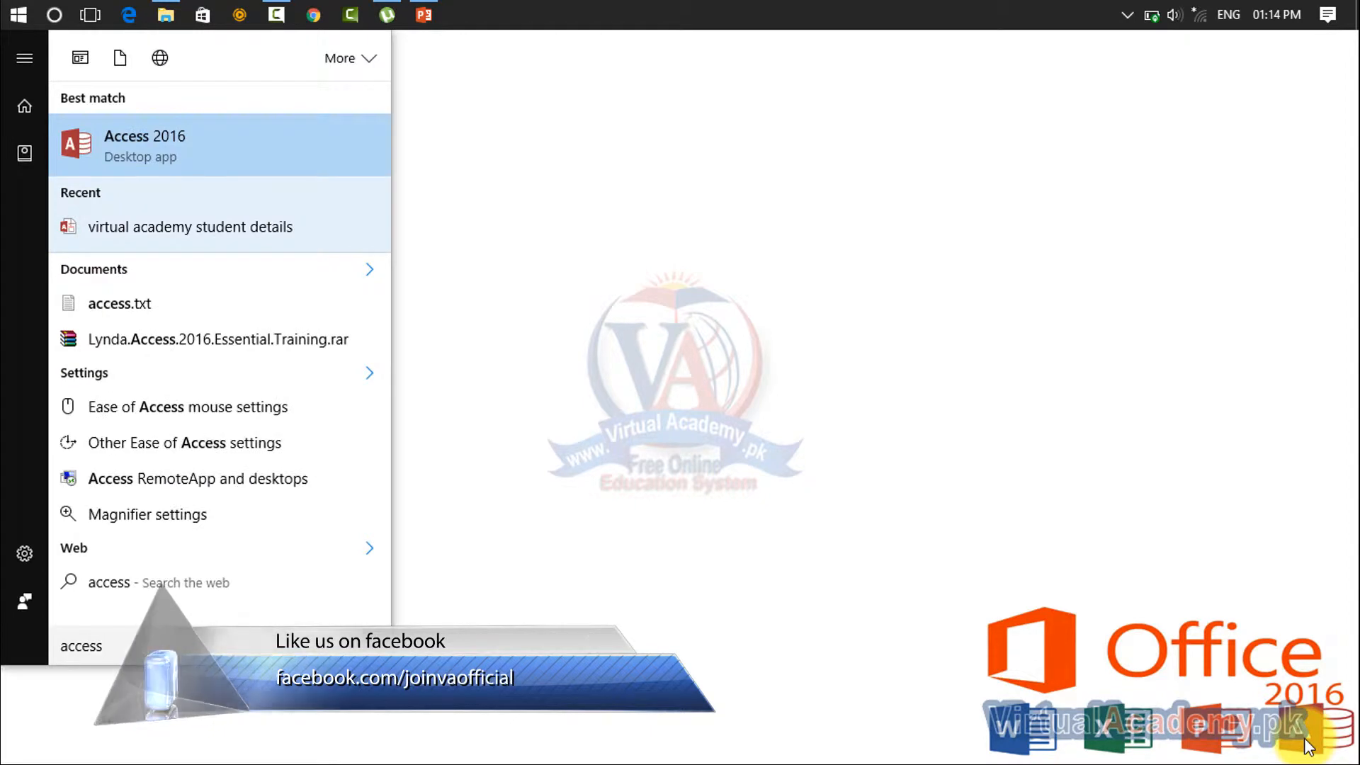
Start Access 2016, dismiss the activation wizard, and open the recent Desktop database virtual academy student details
key(Return)
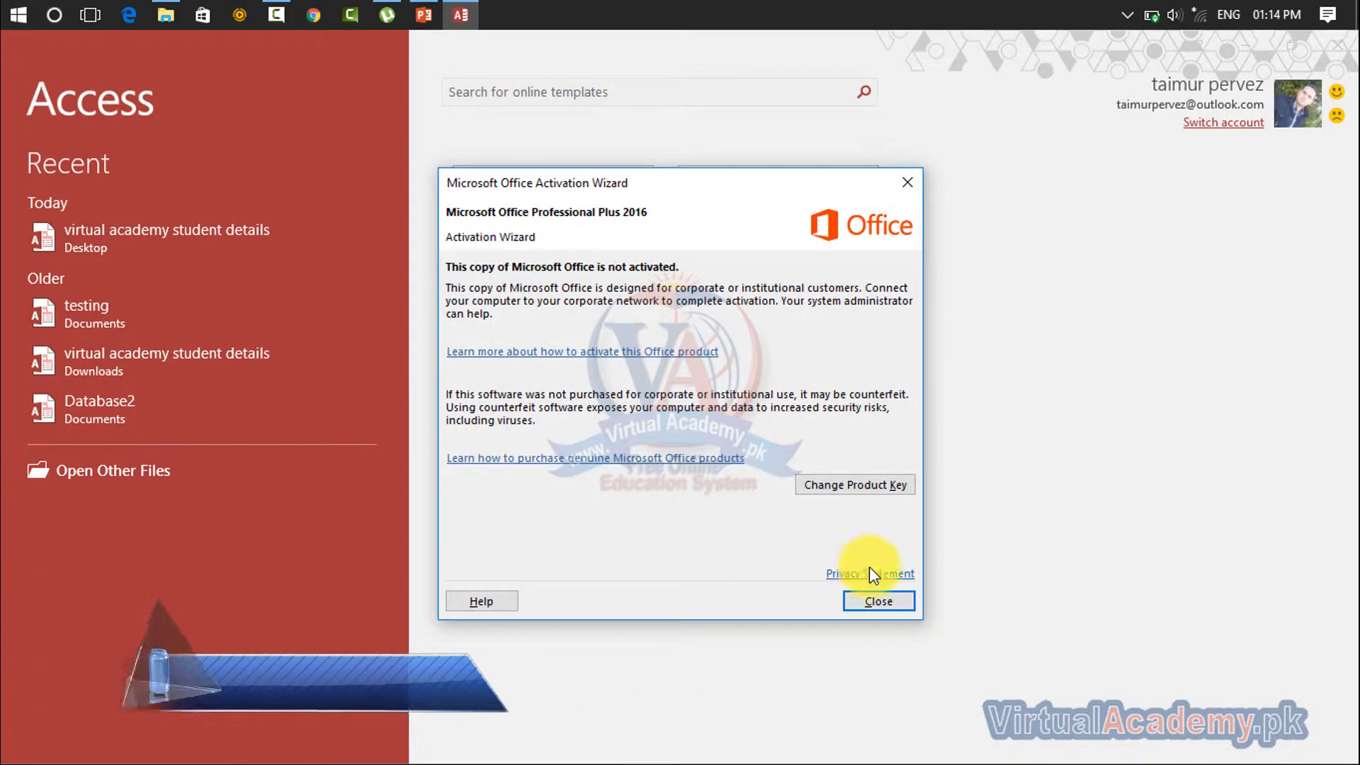
click(878, 601)
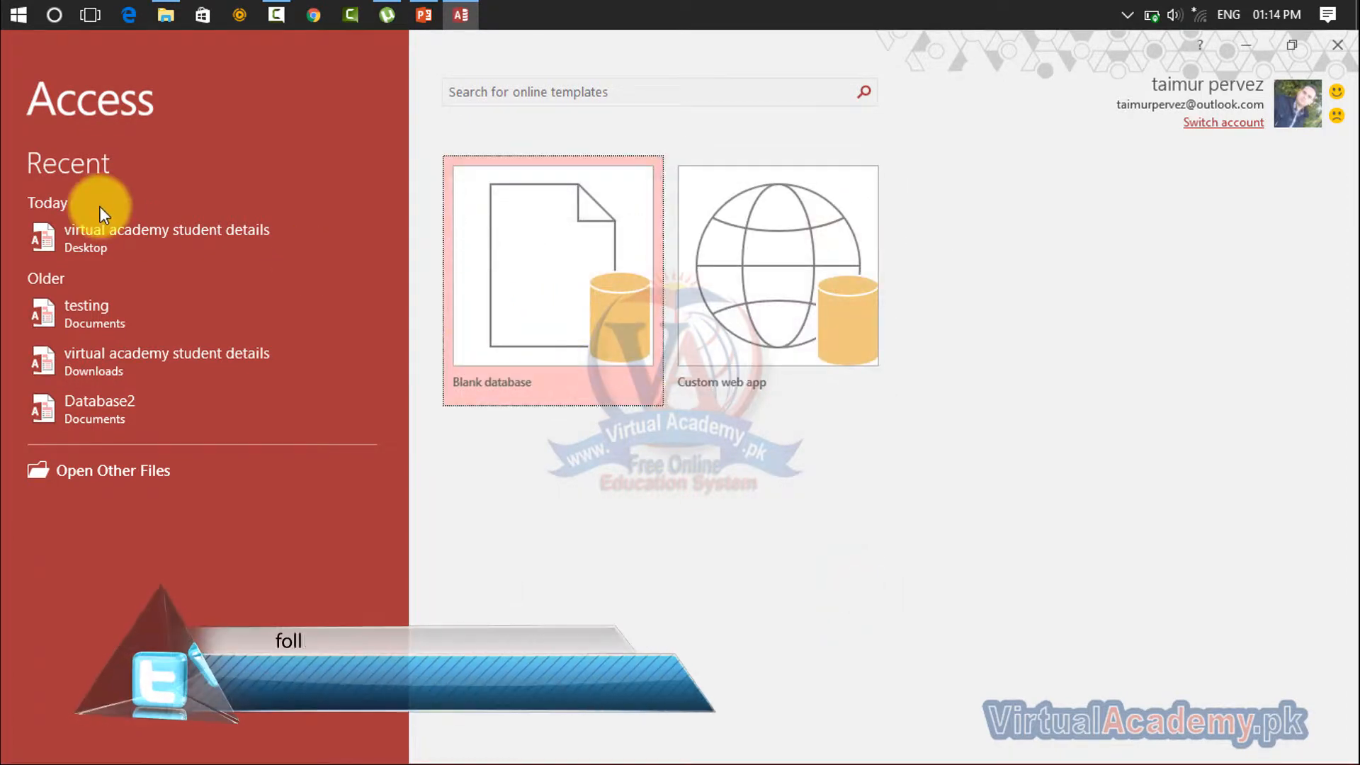
click(116, 239)
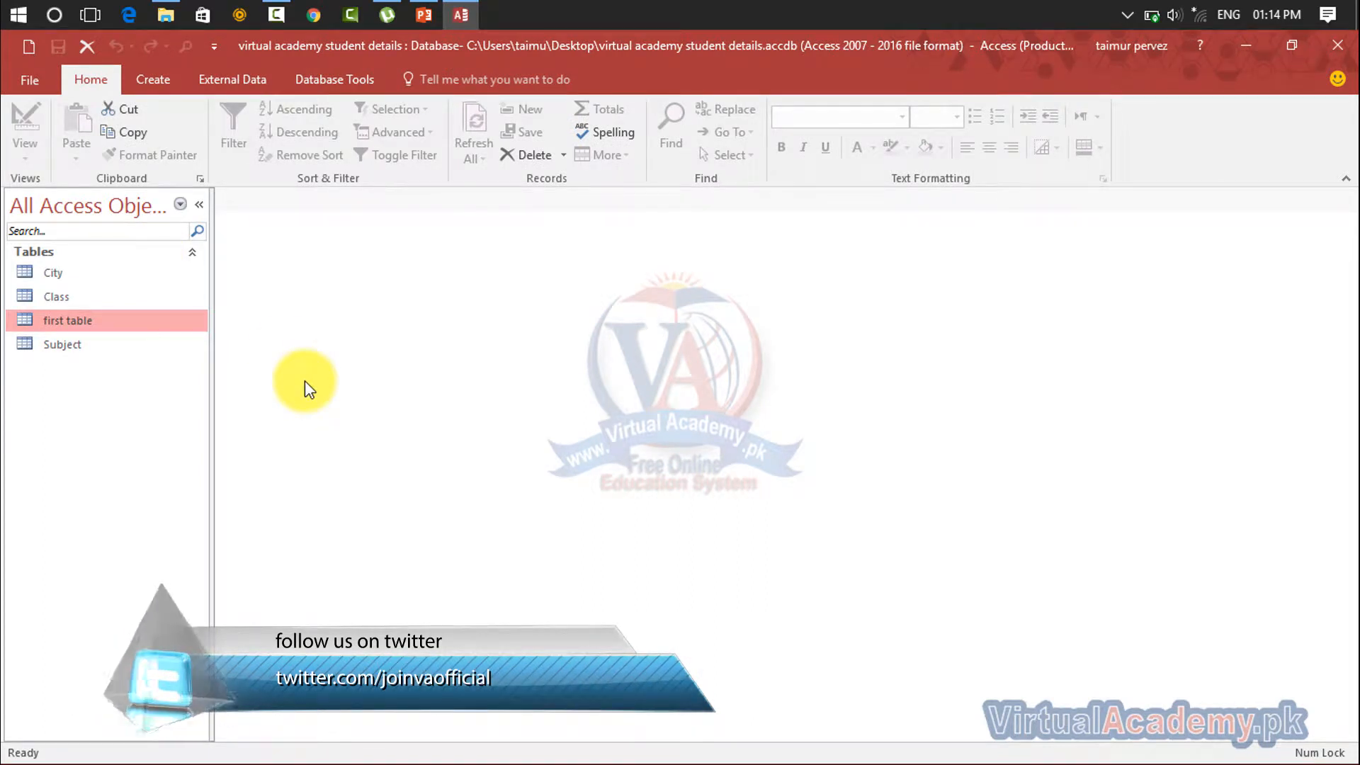
Go through the City, Class, first table and Subject tables, and open first table in Datasheet view
click(45, 278)
click(46, 298)
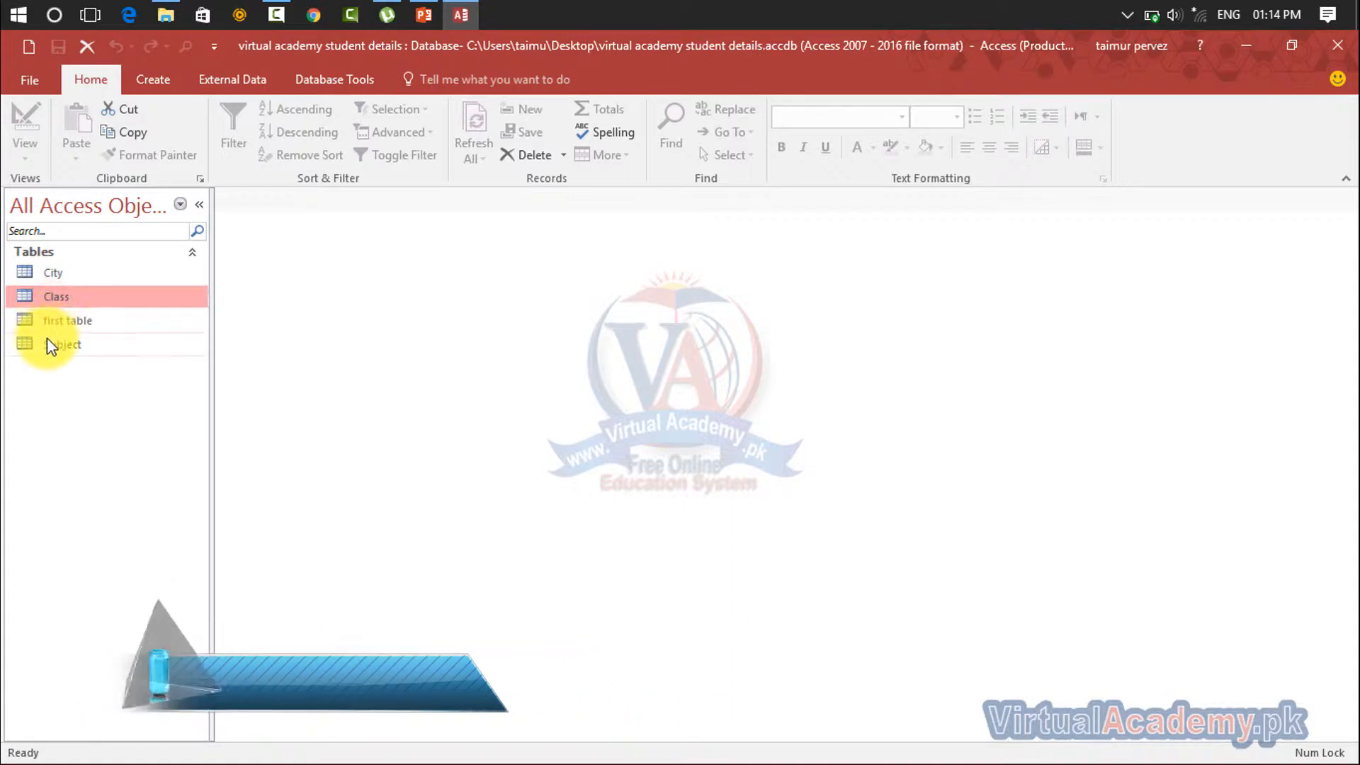
click(47, 339)
click(49, 275)
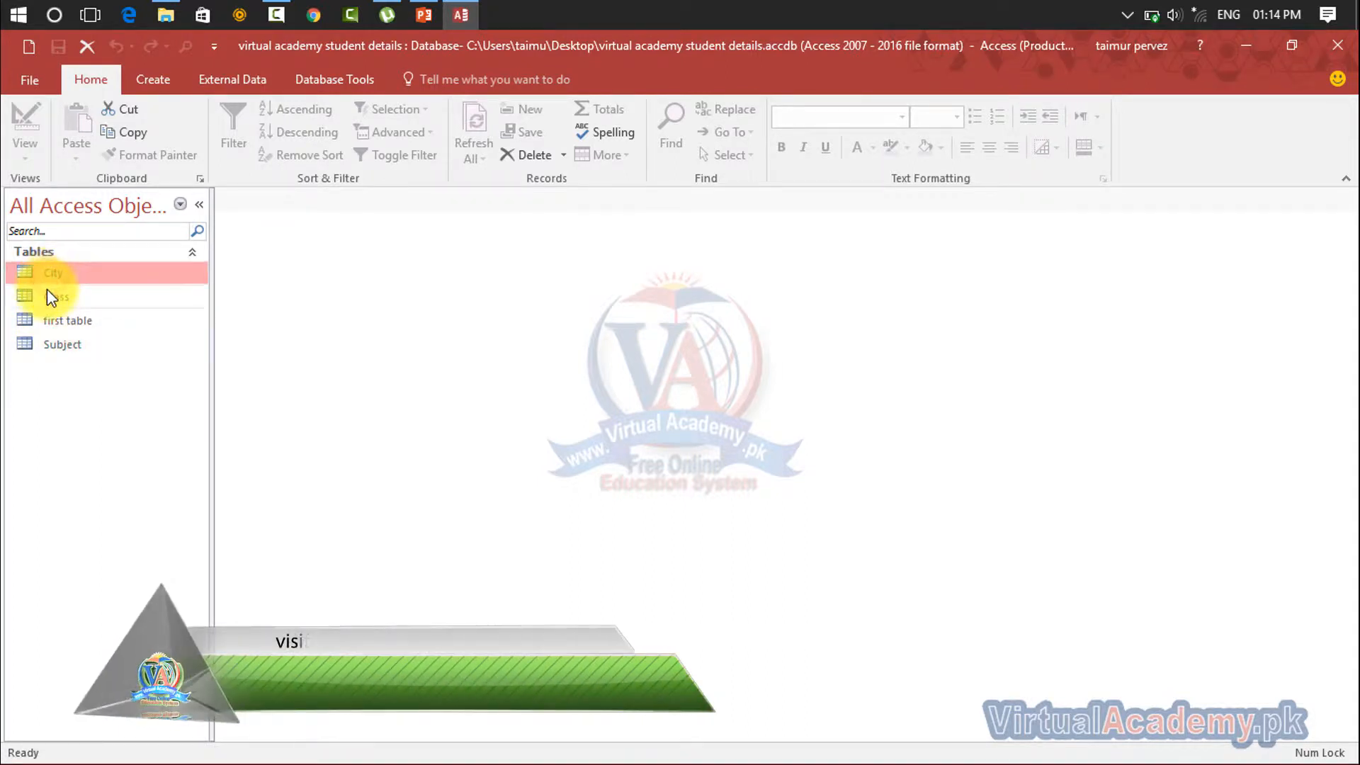
click(46, 296)
click(49, 321)
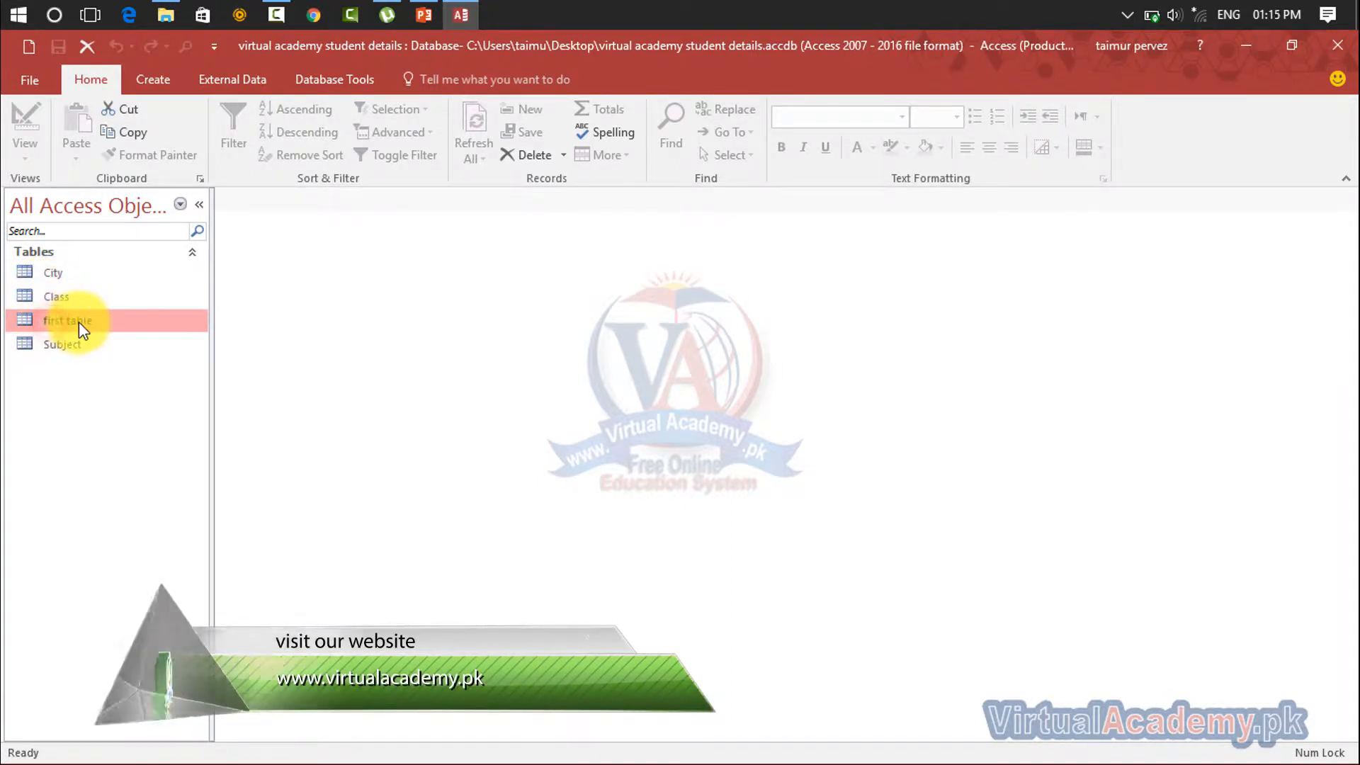
double_click(116, 322)
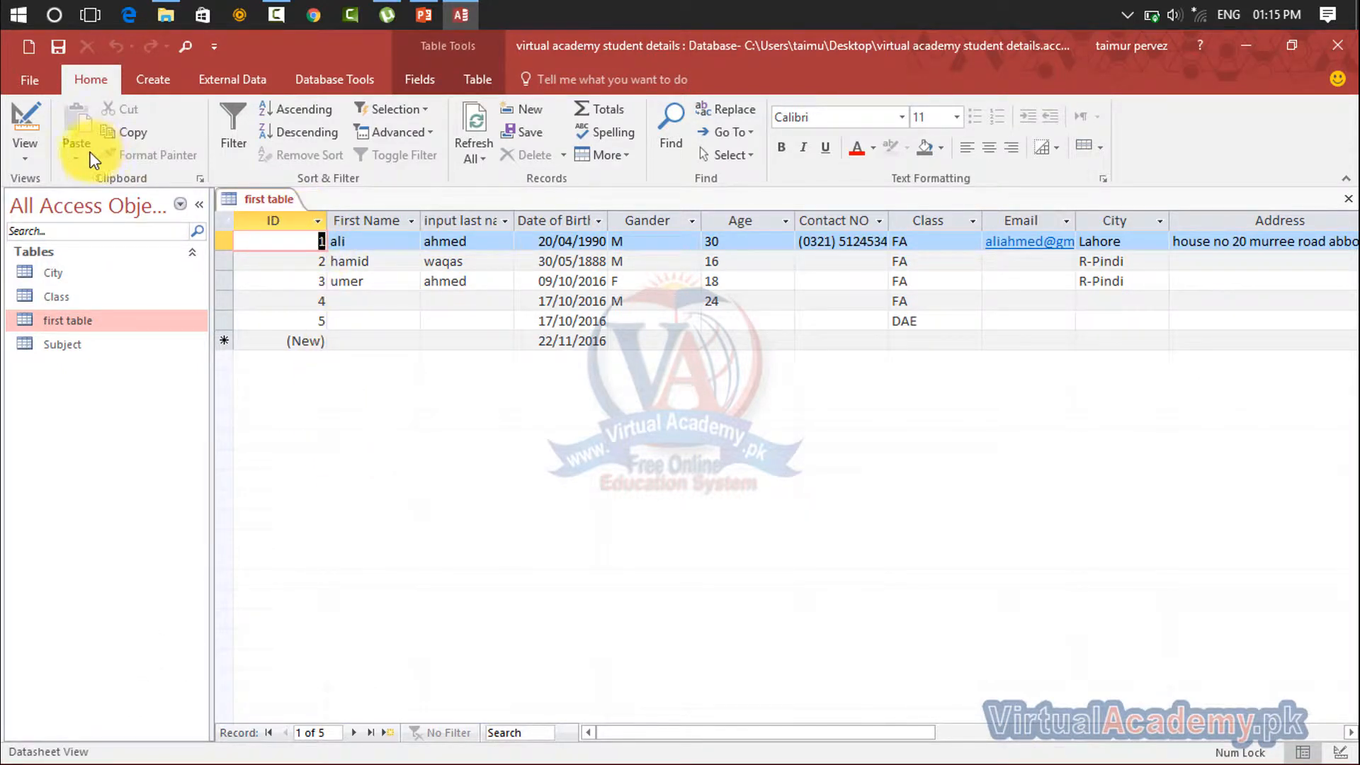
Switch first table to Design view and examine the ID field's name and data type
click(26, 152)
click(53, 252)
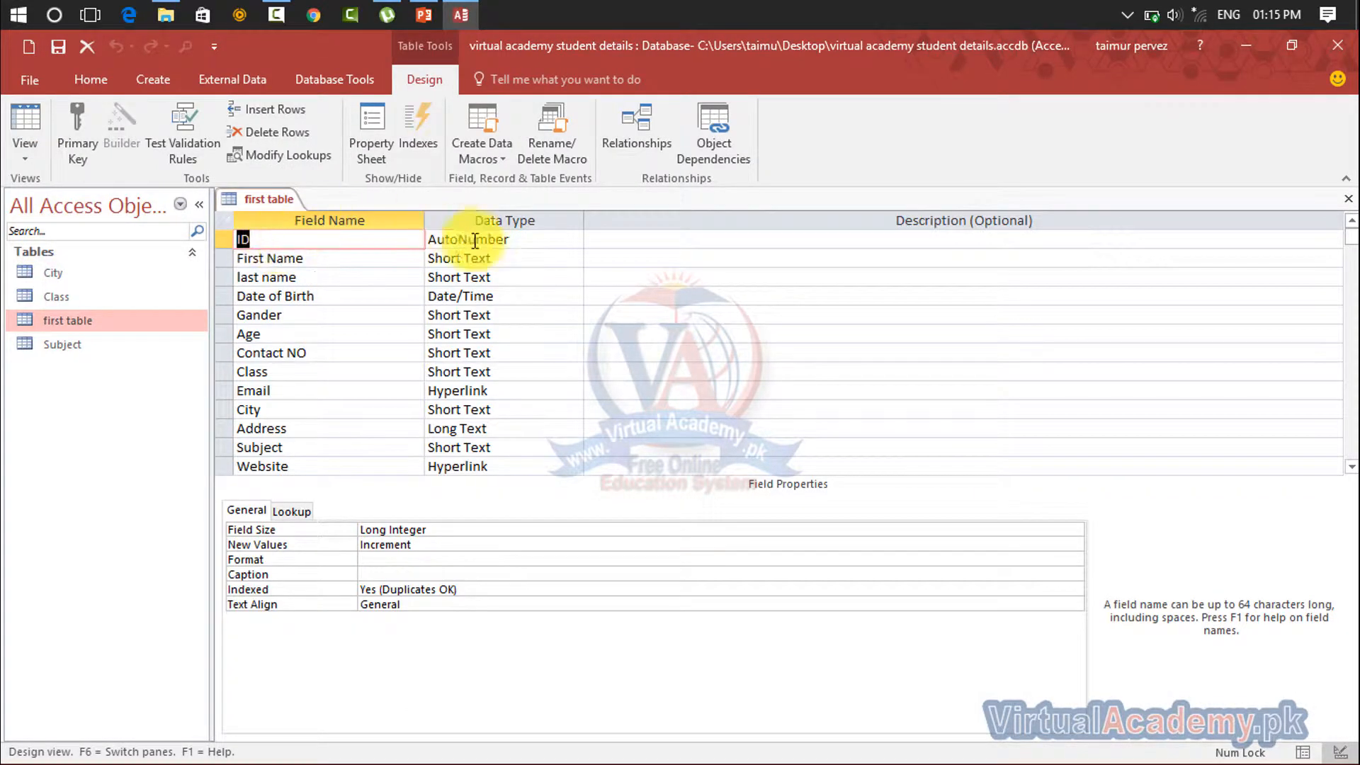
click(507, 239)
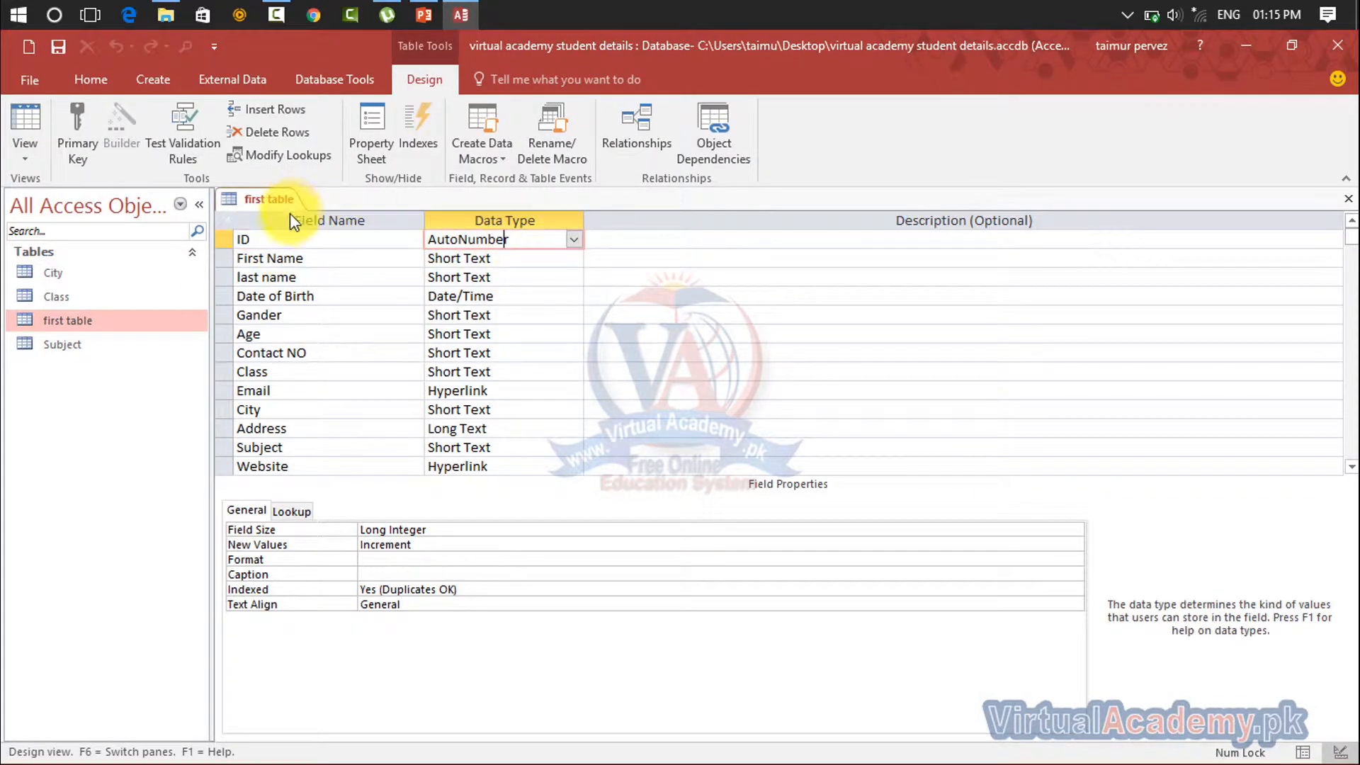
click(275, 239)
click(461, 241)
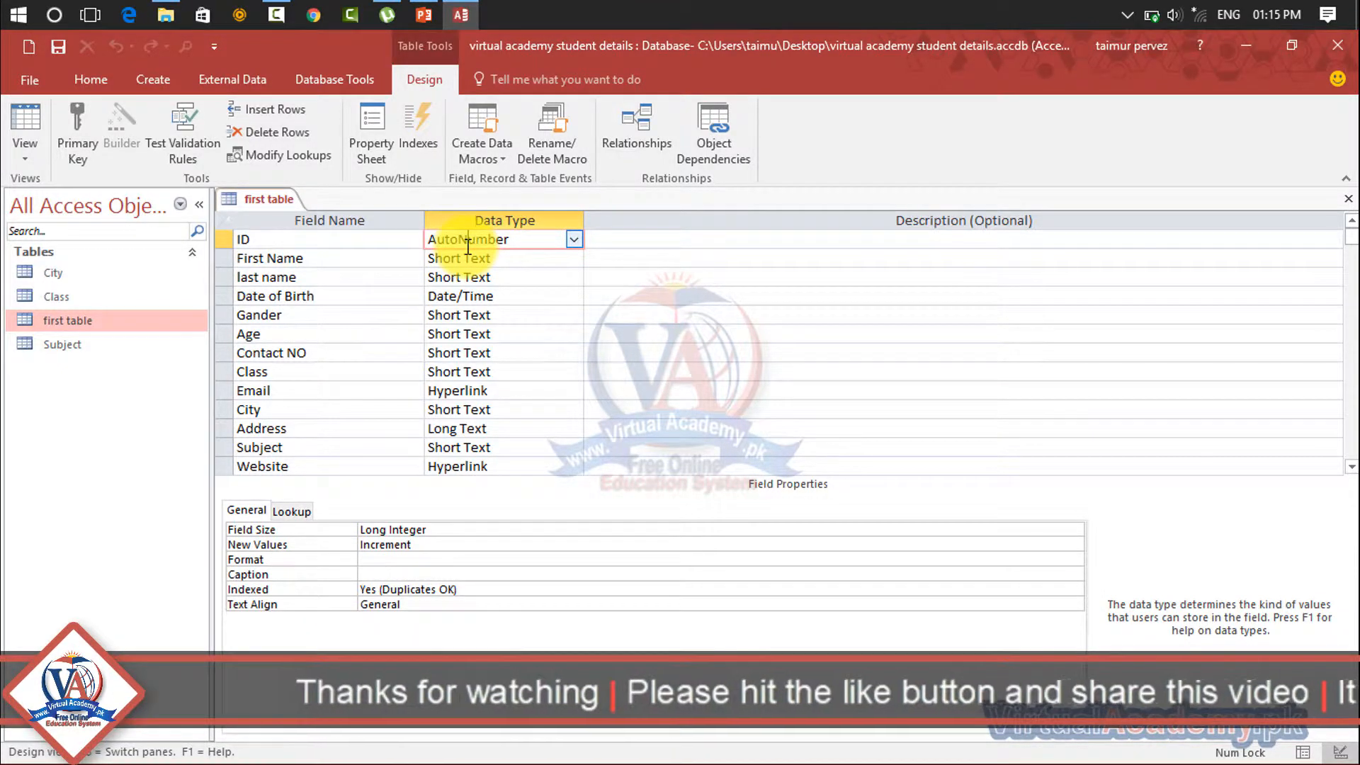
Return first table to Datasheet view and try to enter "a" as the First Name of a new record
click(63, 344)
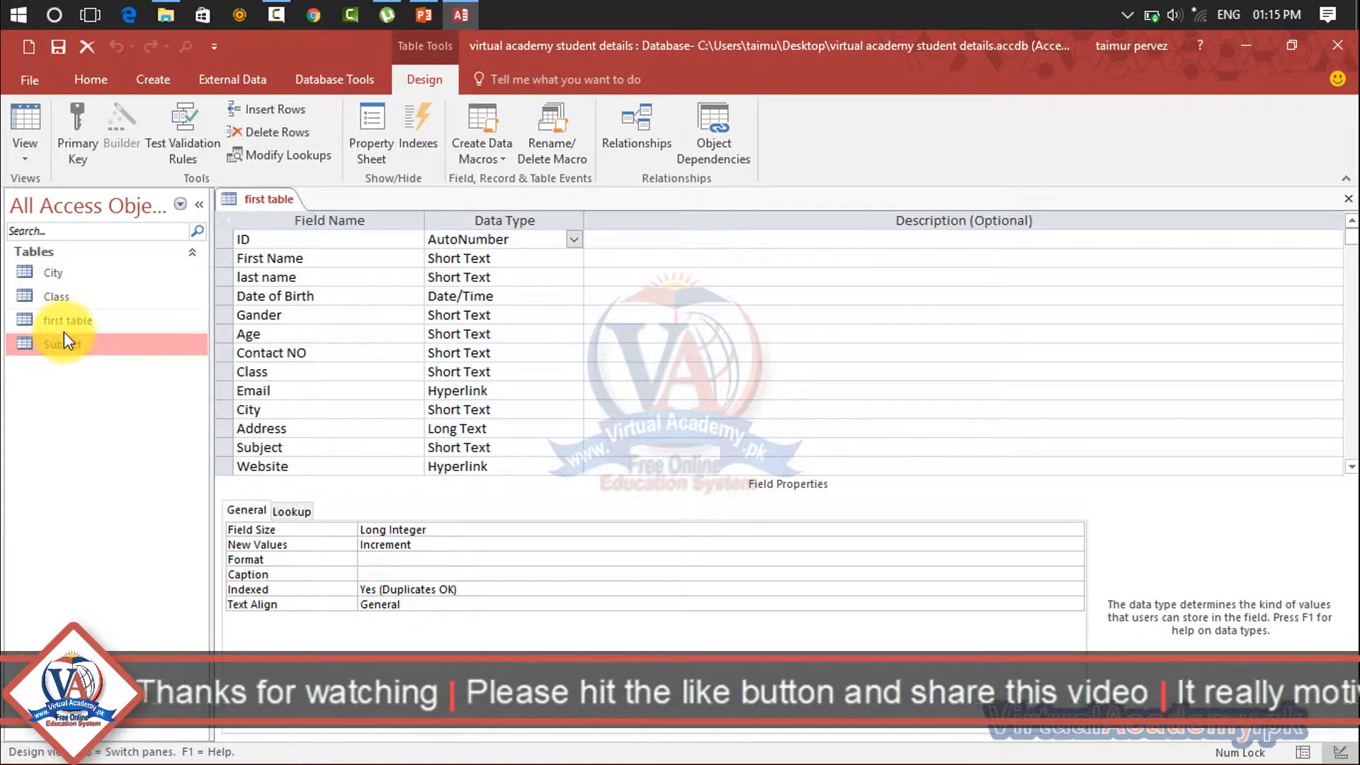
double_click(65, 323)
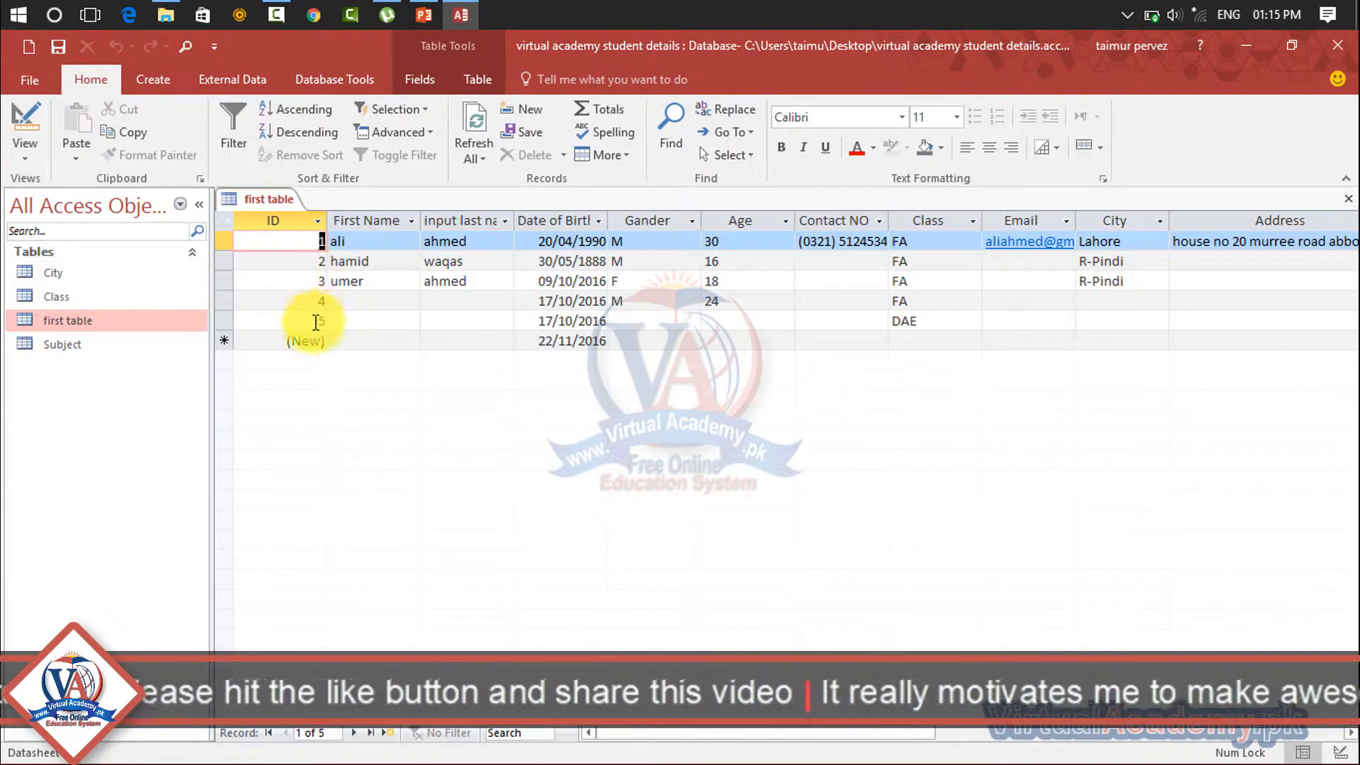
click(355, 325)
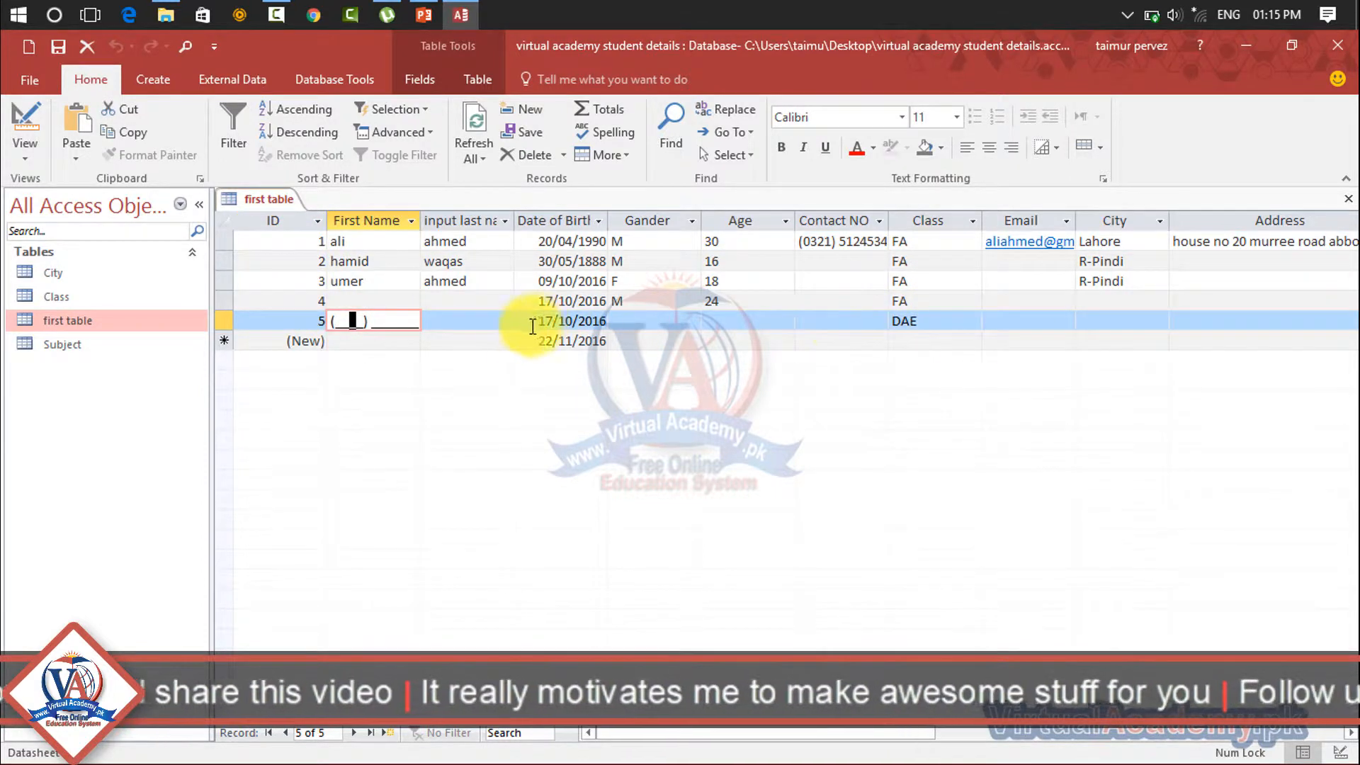
click(360, 341)
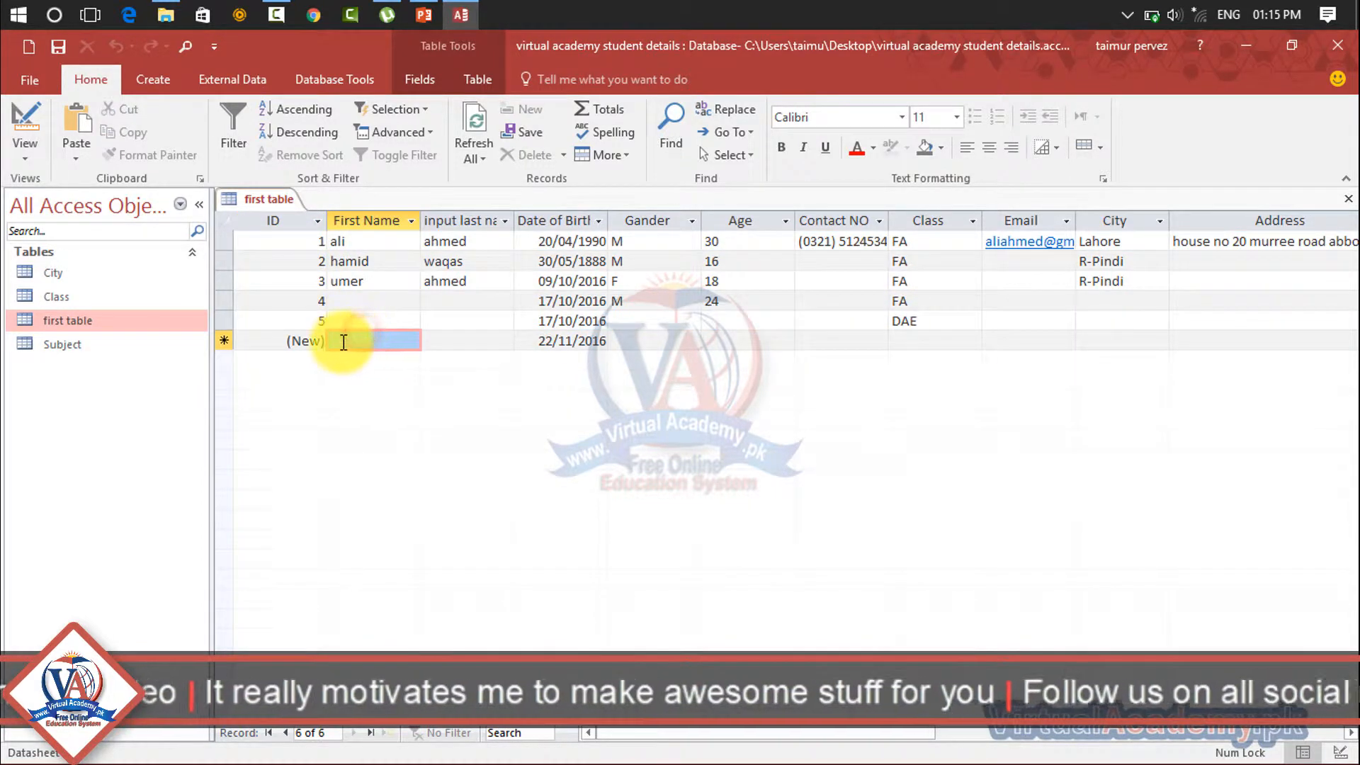
click(319, 340)
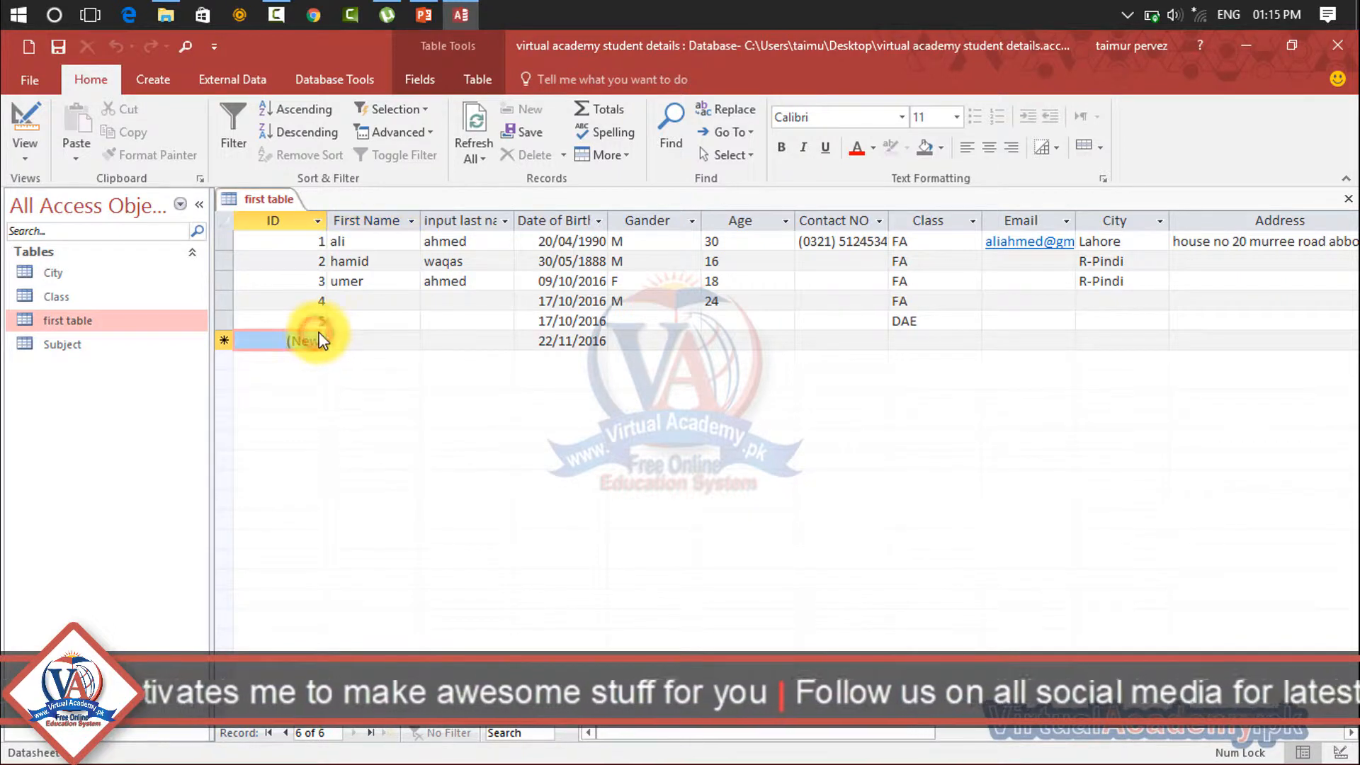
click(346, 340)
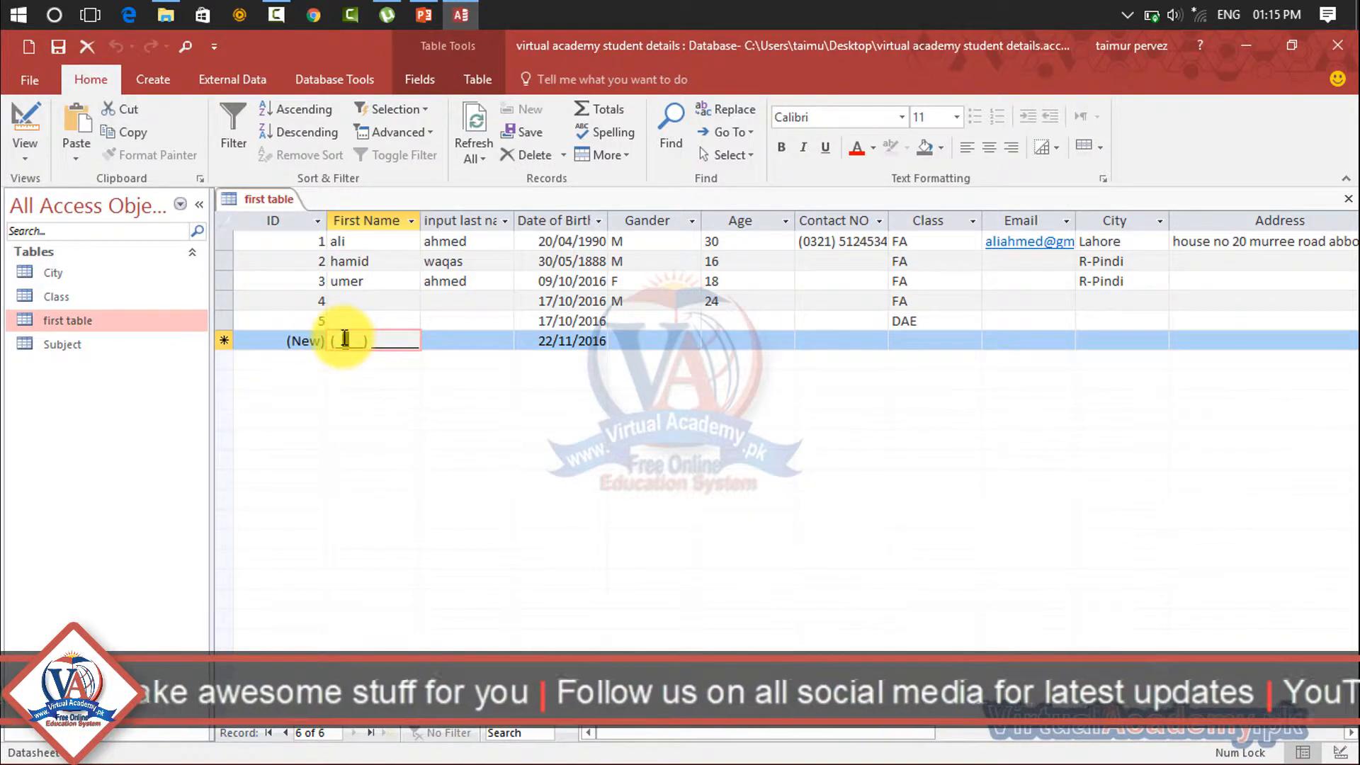
text(a)
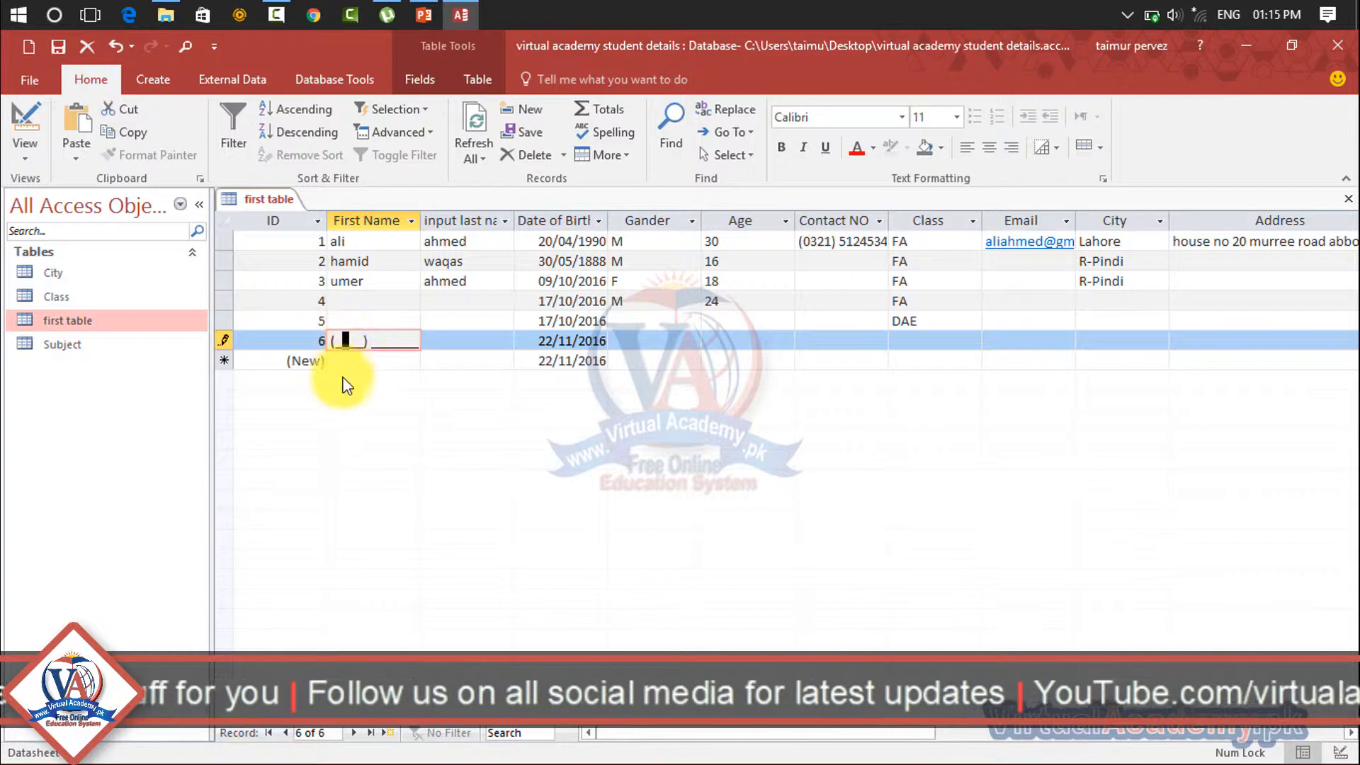
click(470, 340)
click(388, 322)
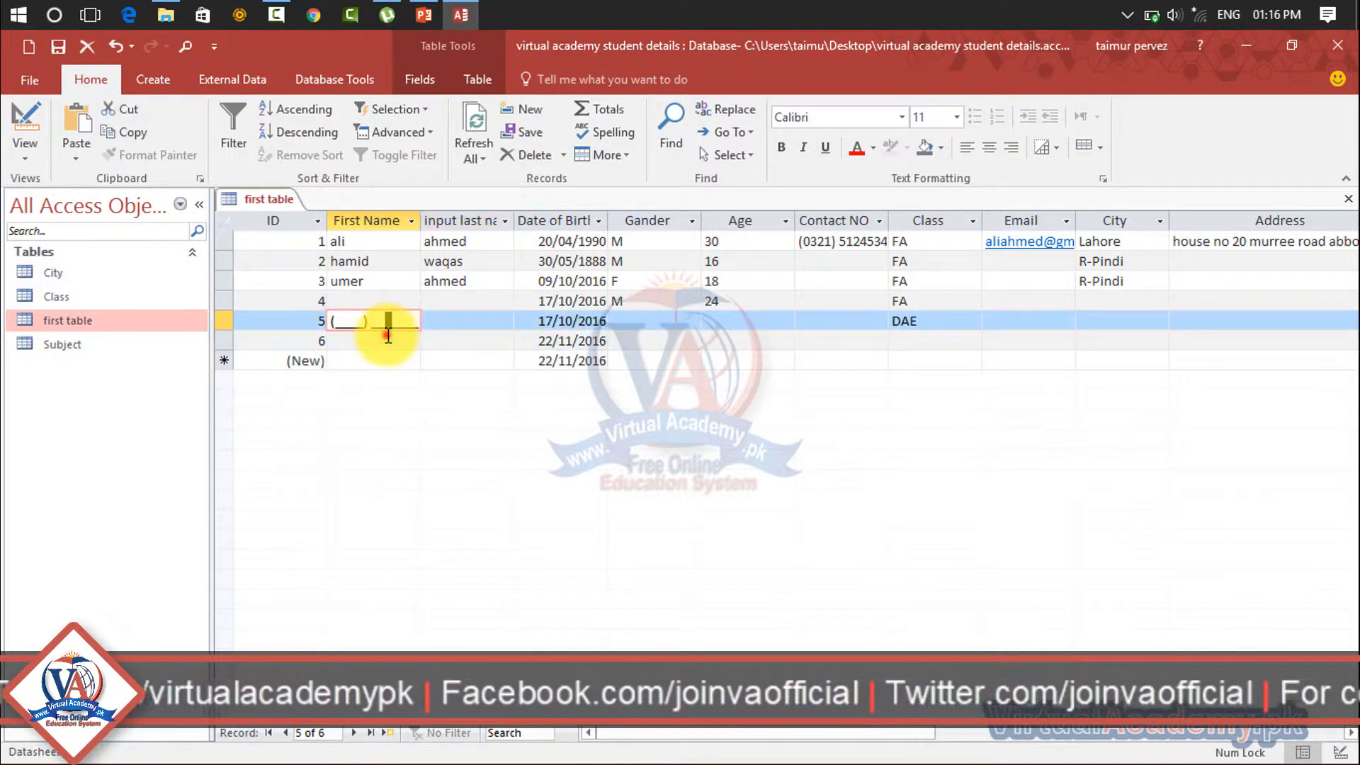
click(376, 341)
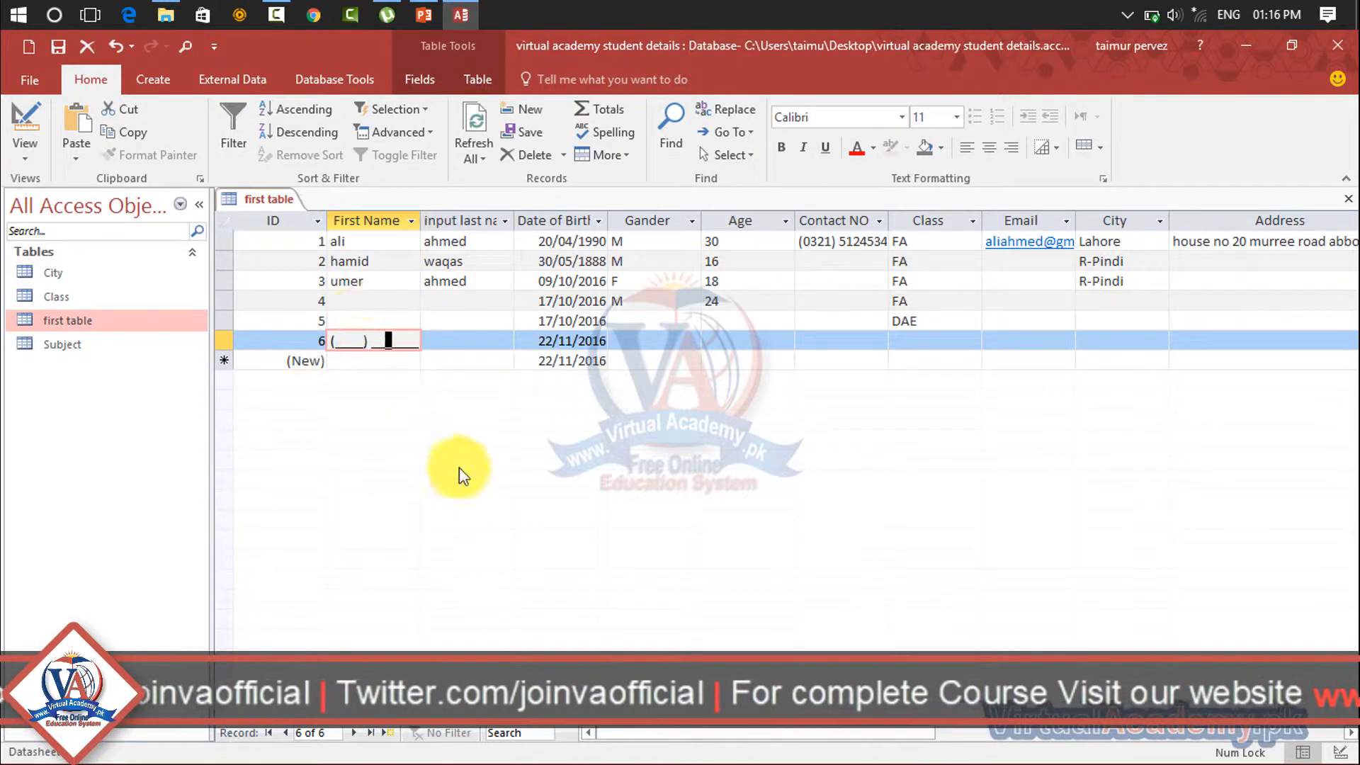
Remove the input mask from the First Name field in Design view, then close first table and save its design changes
click(75, 323)
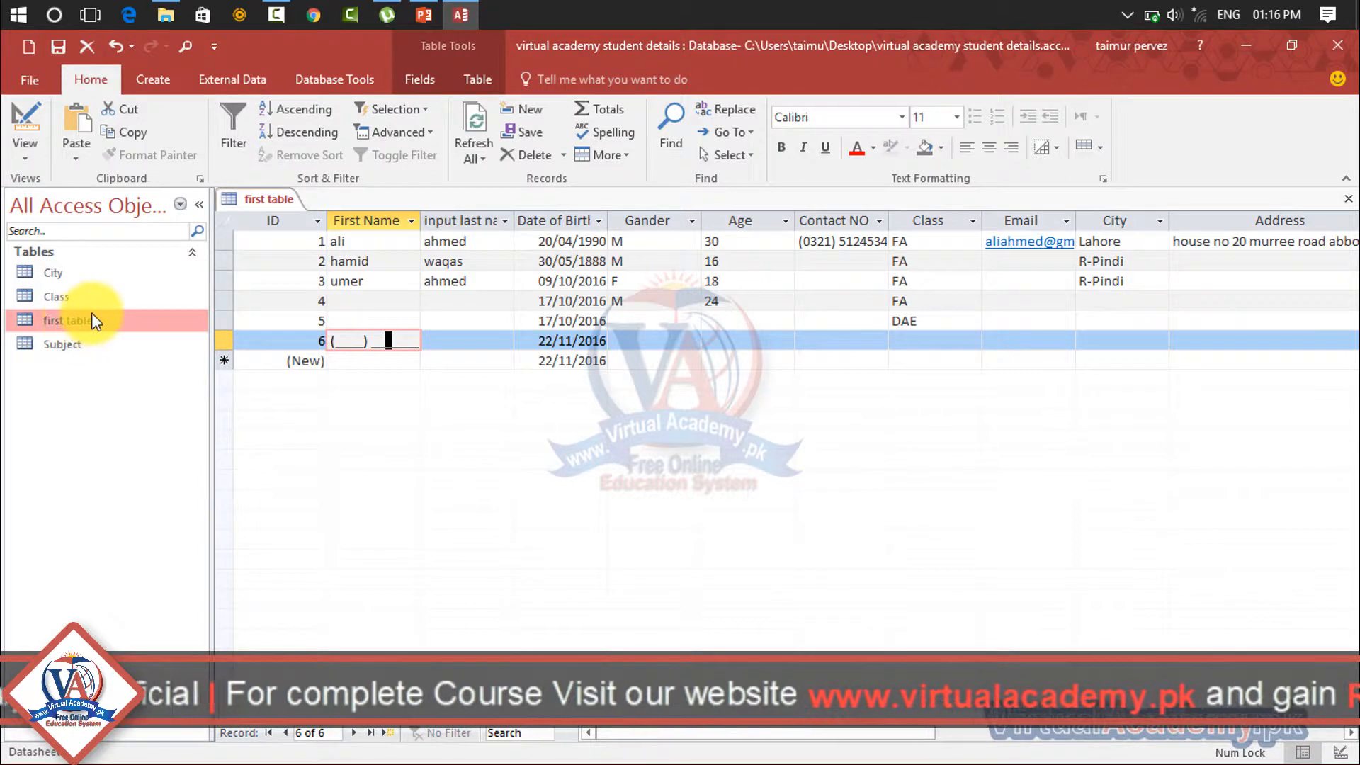
click(27, 121)
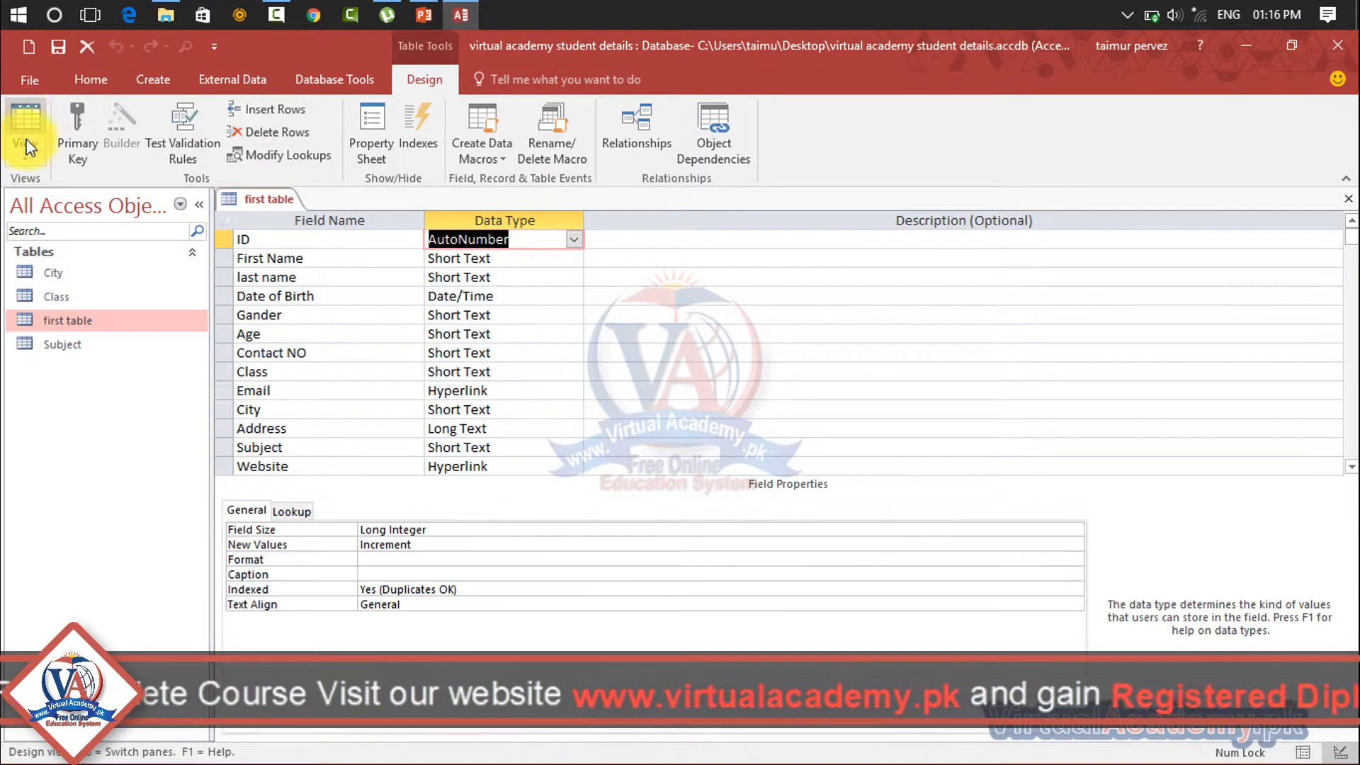
click(455, 260)
click(472, 559)
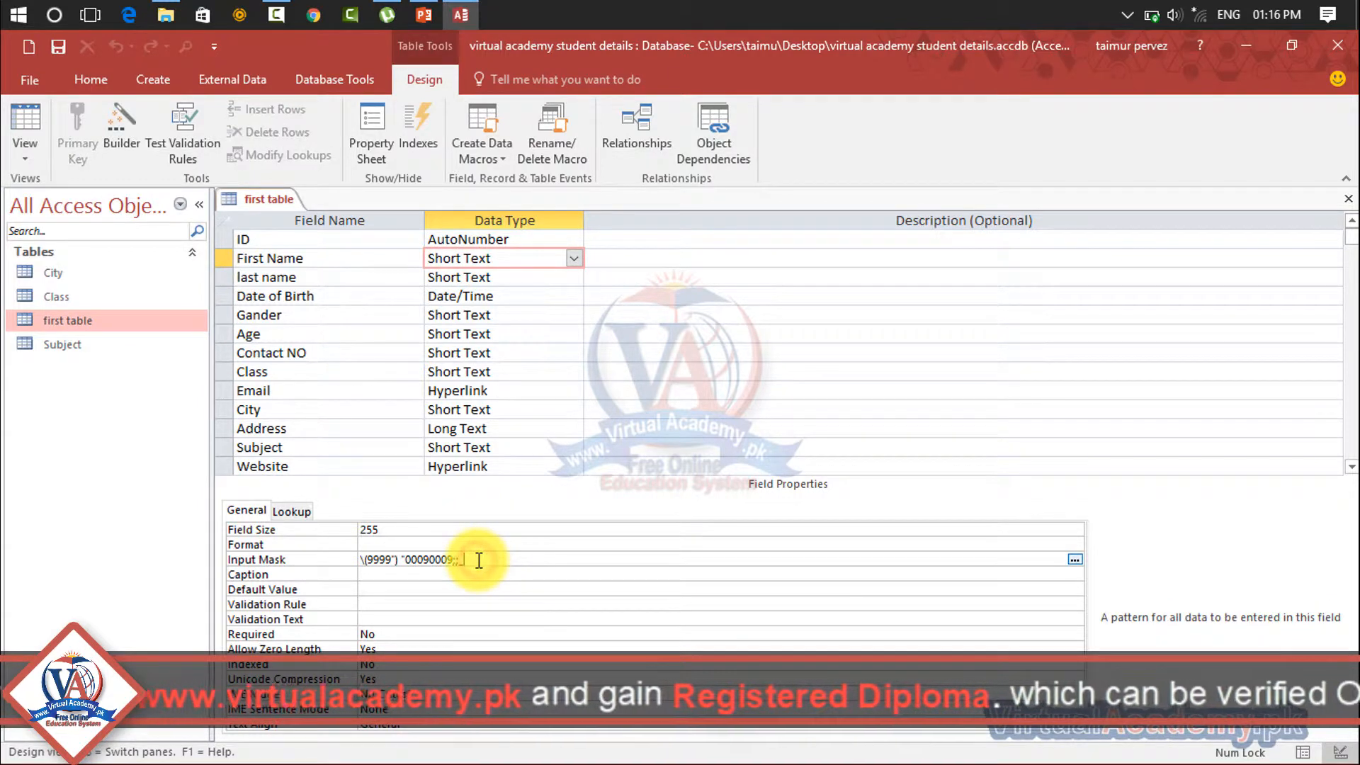
drag(479, 560, 349, 564)
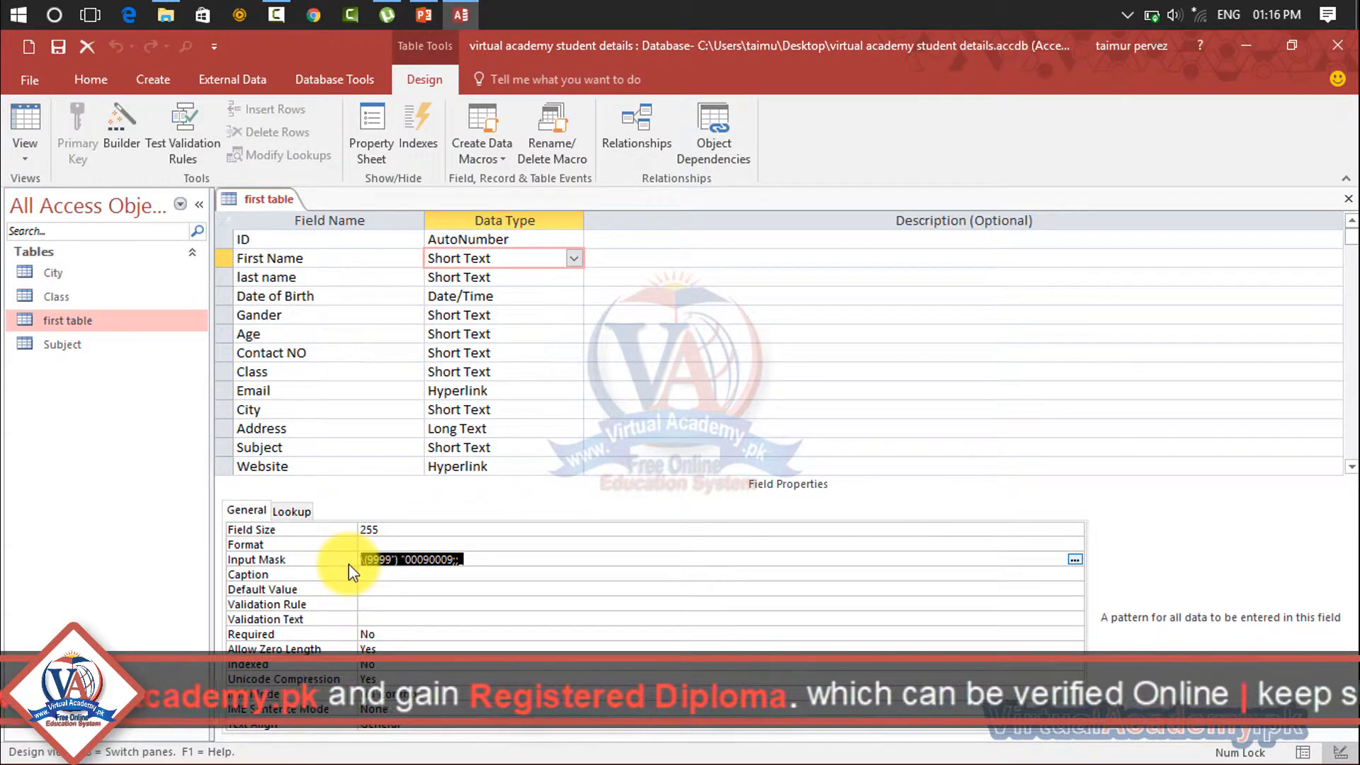
key(Delete)
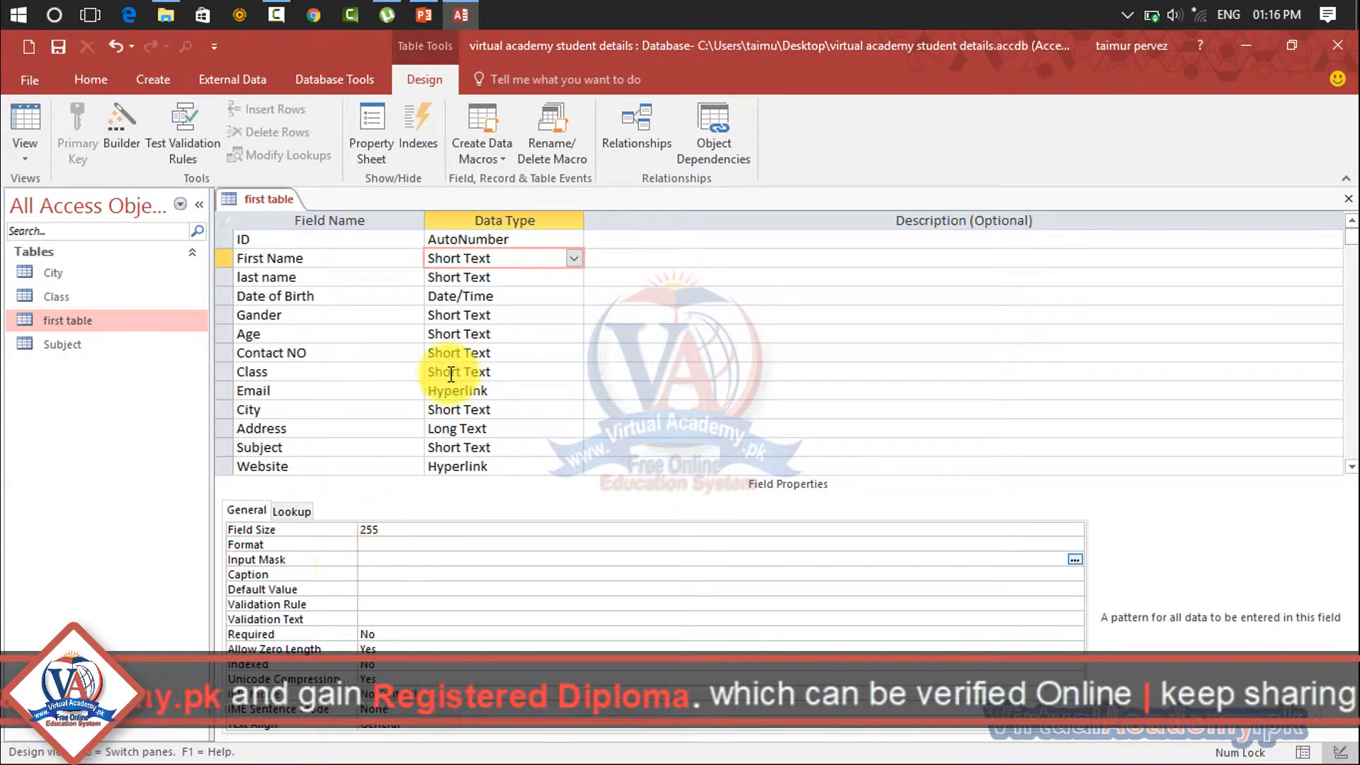
click(1348, 199)
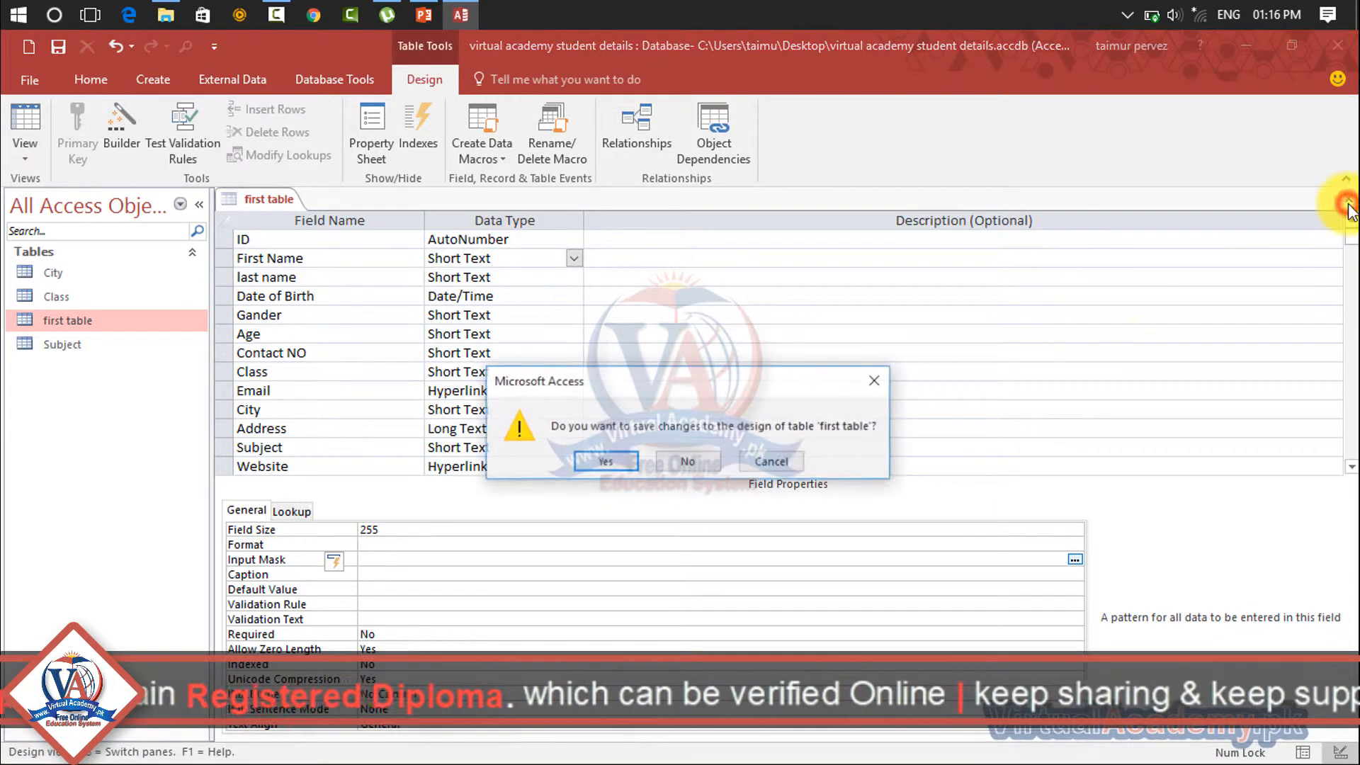
click(609, 464)
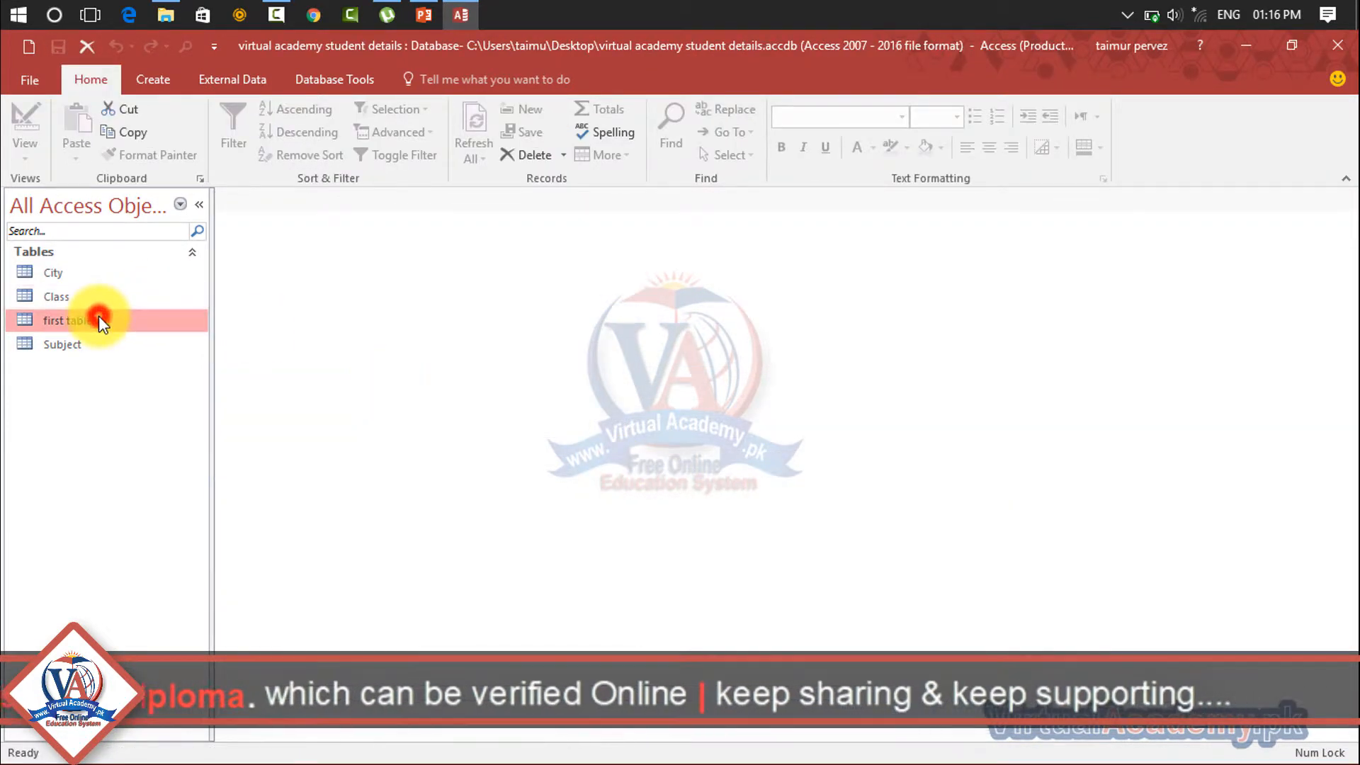
Reopen first table and switch it to Design view
double_click(99, 320)
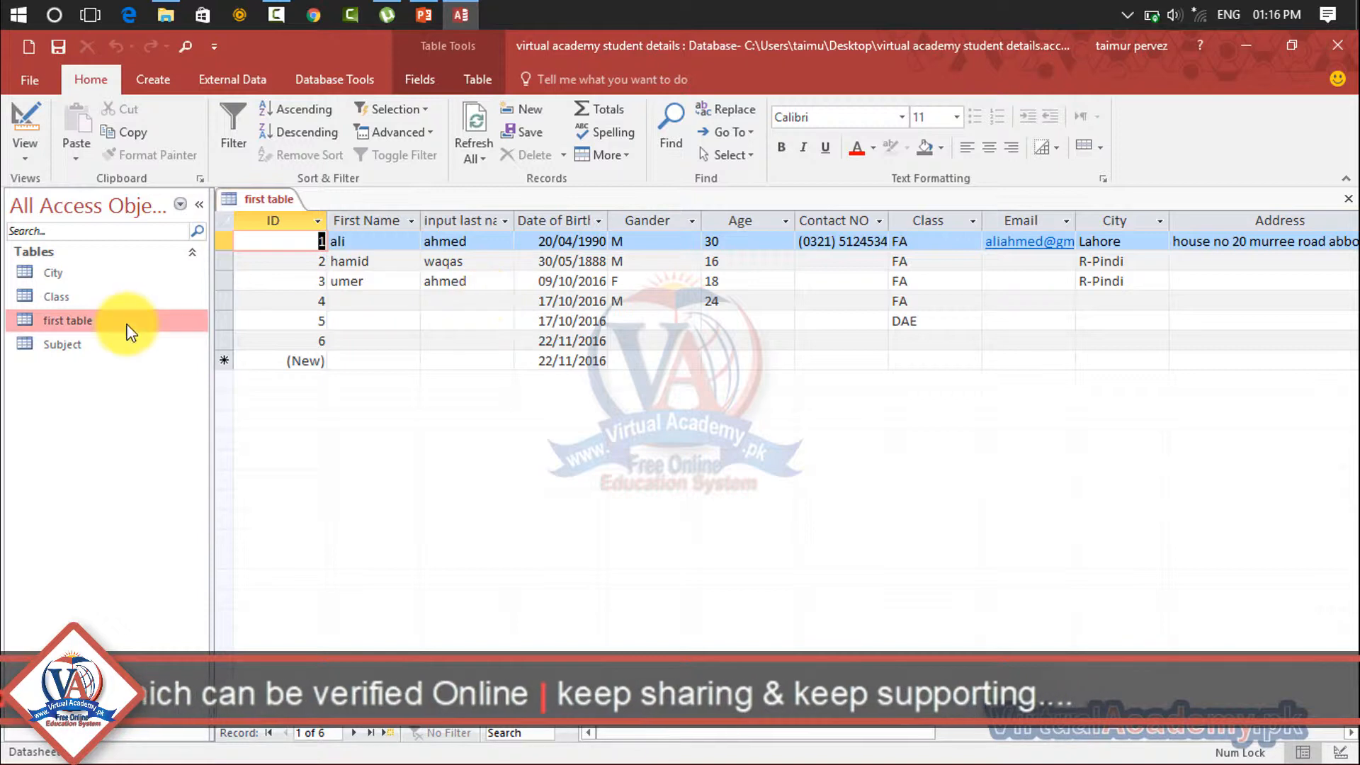
click(30, 137)
click(27, 117)
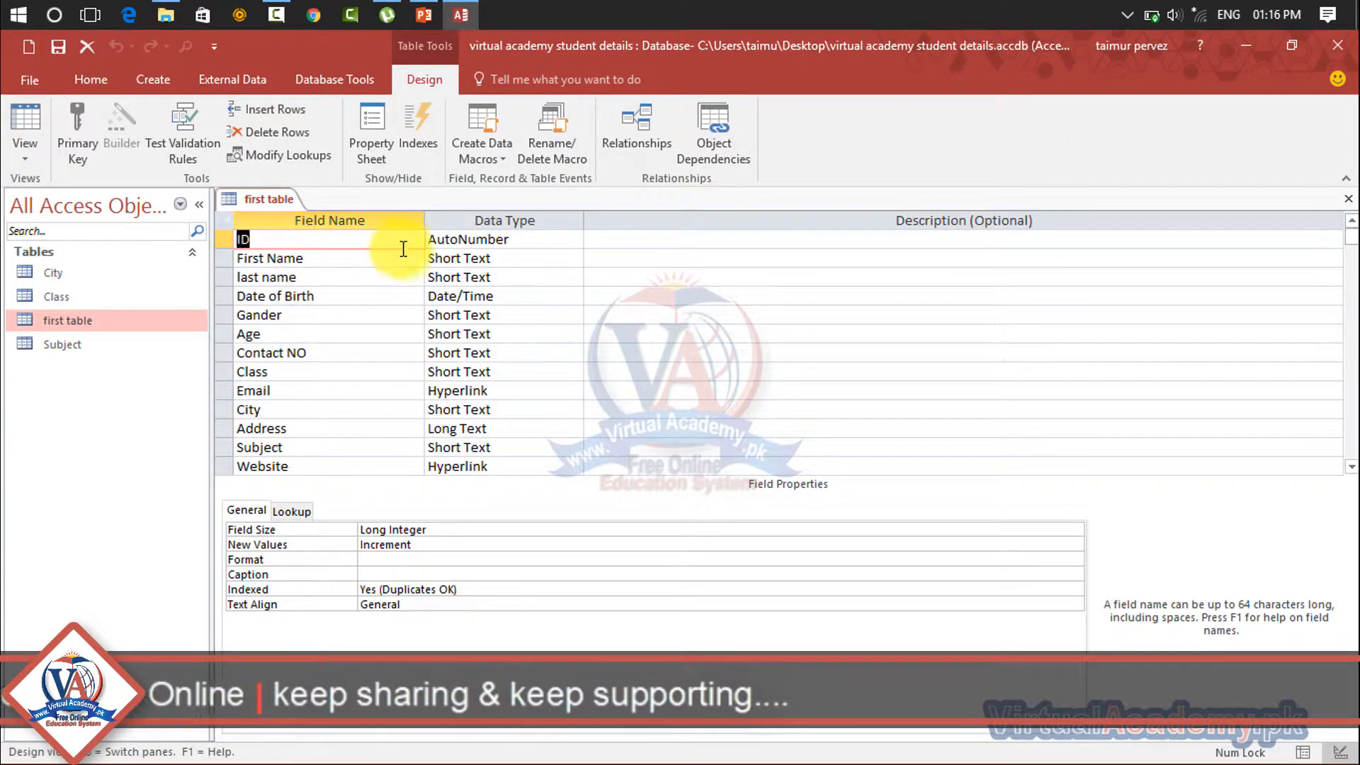
Rename the ID field of first table as Student Reg
click(320, 239)
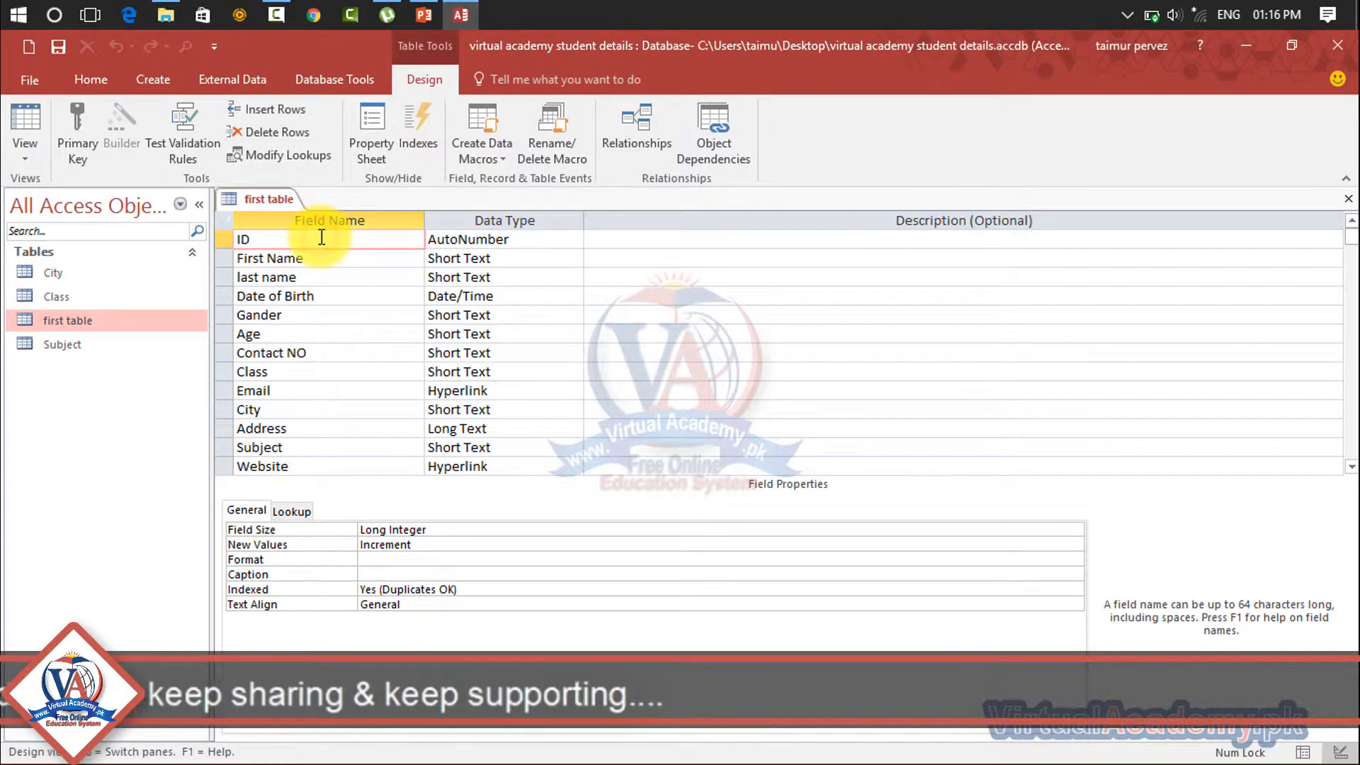
key(BackSpace)
key(BackSpace)
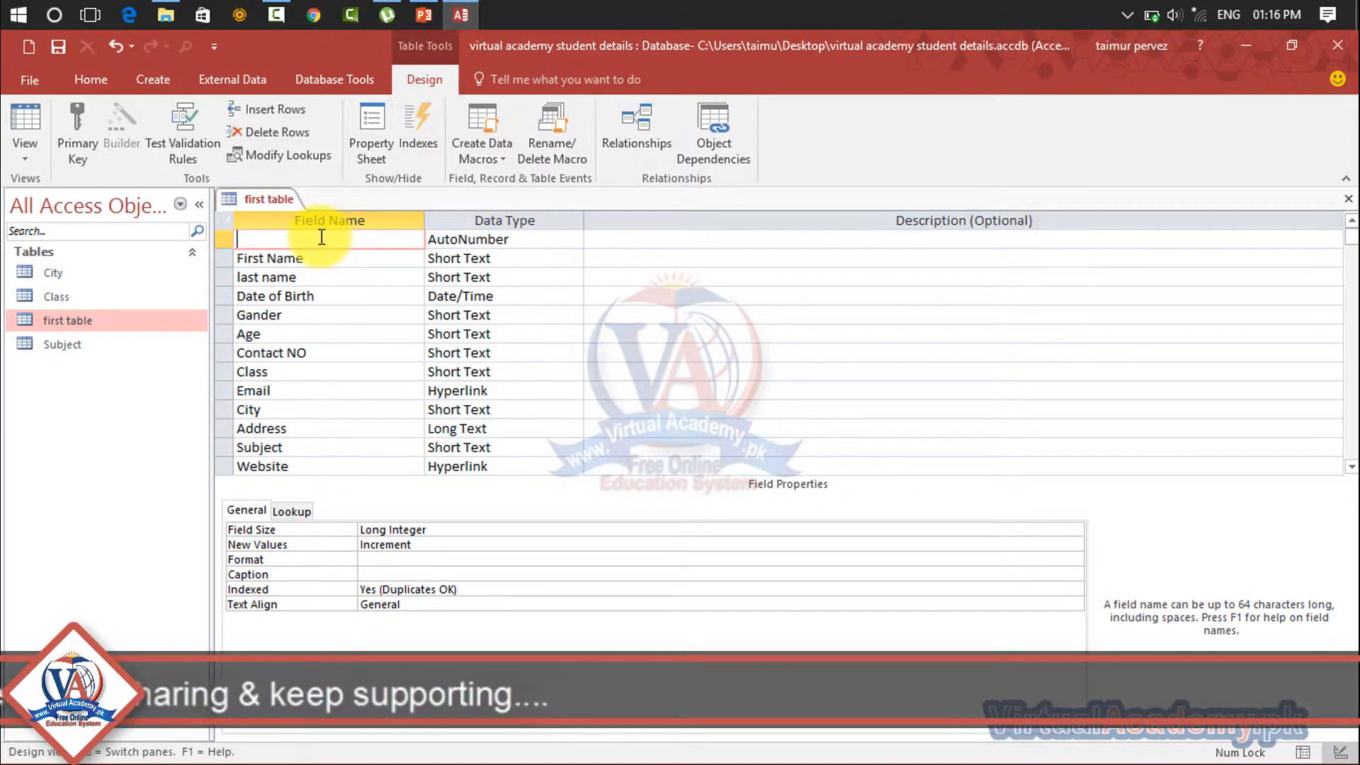
text(STU)
key(BackSpace)
key(BackSpace)
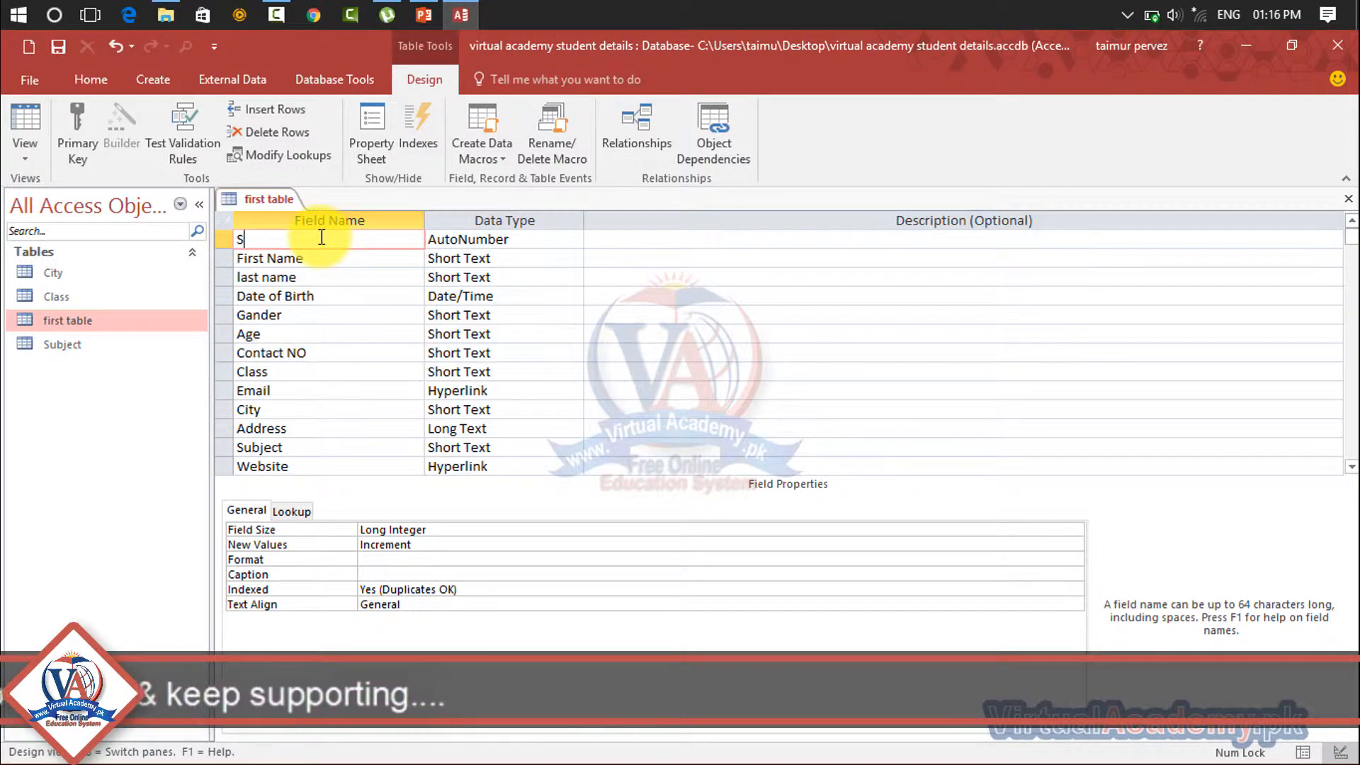
text(tud)
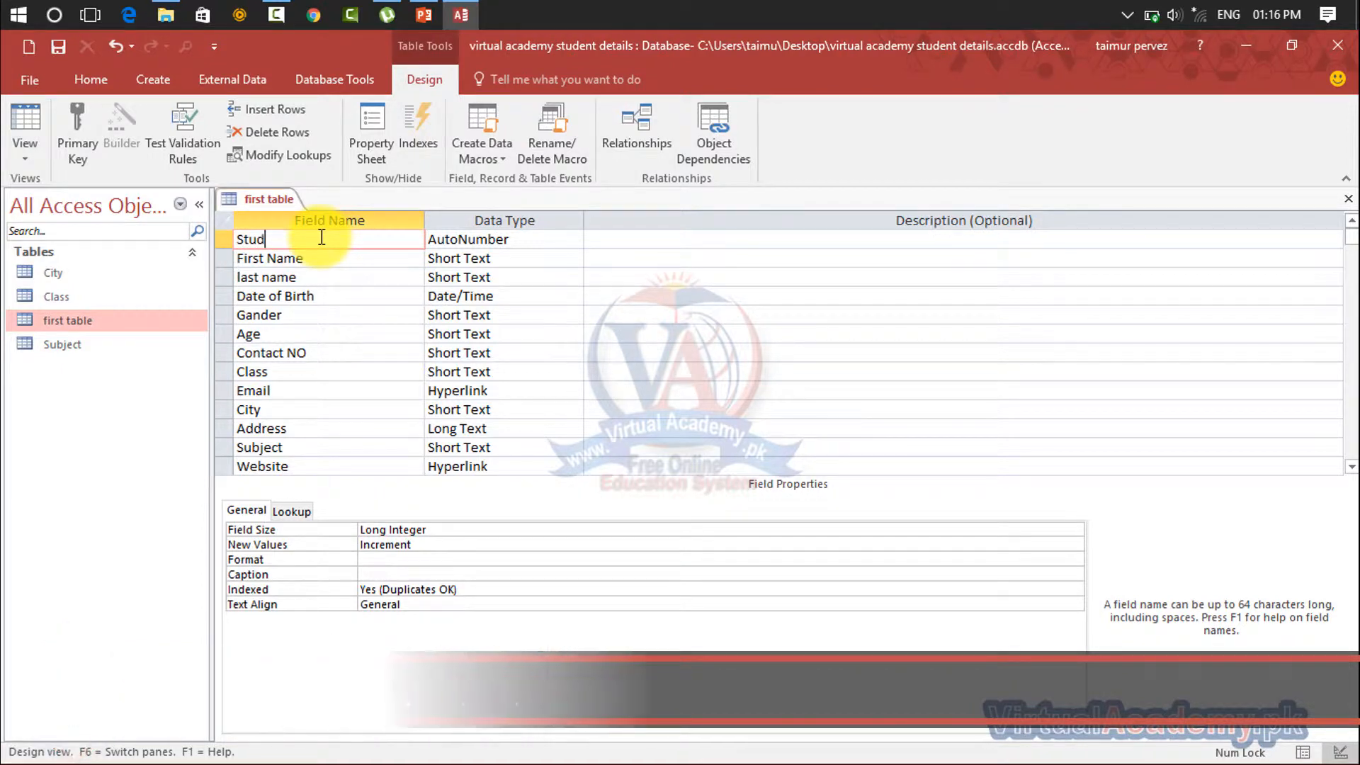
text(ent )
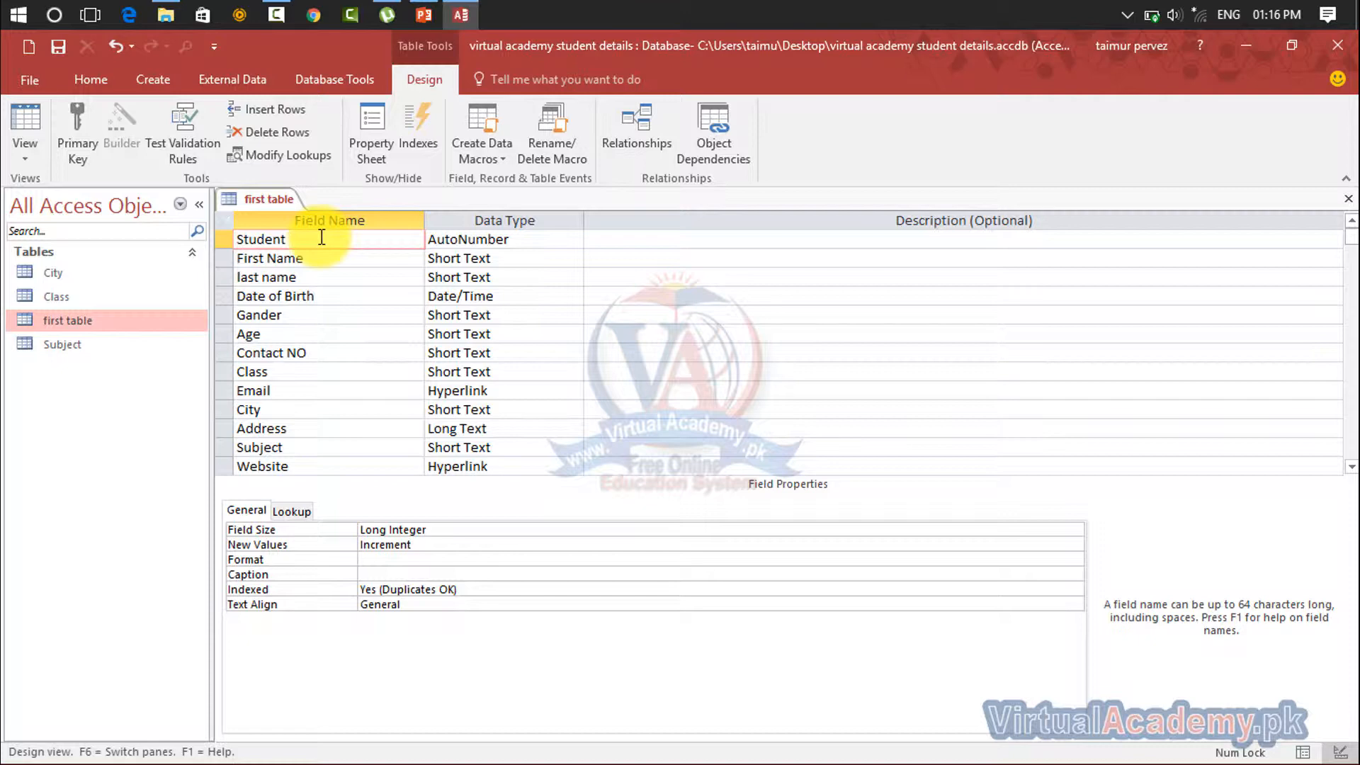
text(reg)
key(BackSpace)
key(BackSpace)
key(BackSpace)
key(Caps_Lock)
text(RE)
key(BackSpace)
key(Caps_Lock)
text(eg)
Change the data type of the Student Reg field to Short Text and make it the primary key
click(433, 245)
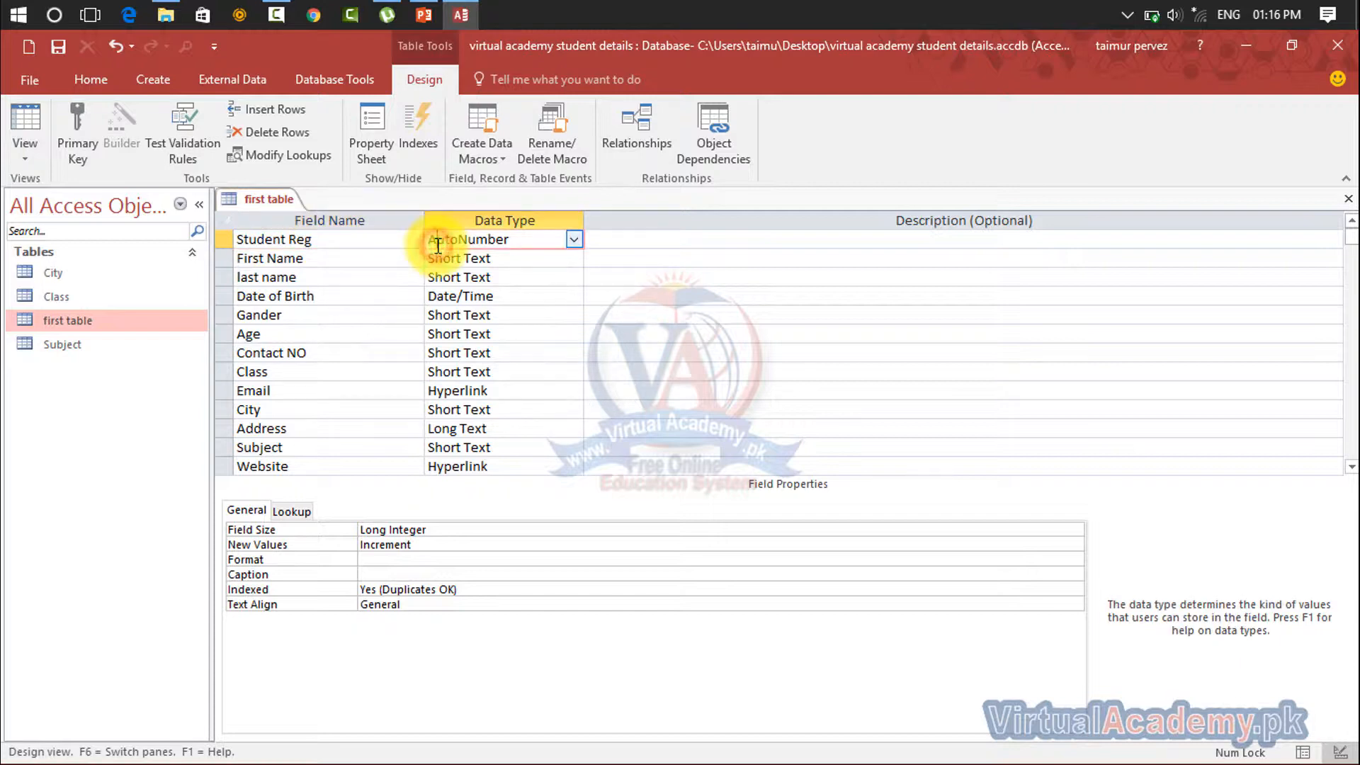
click(575, 241)
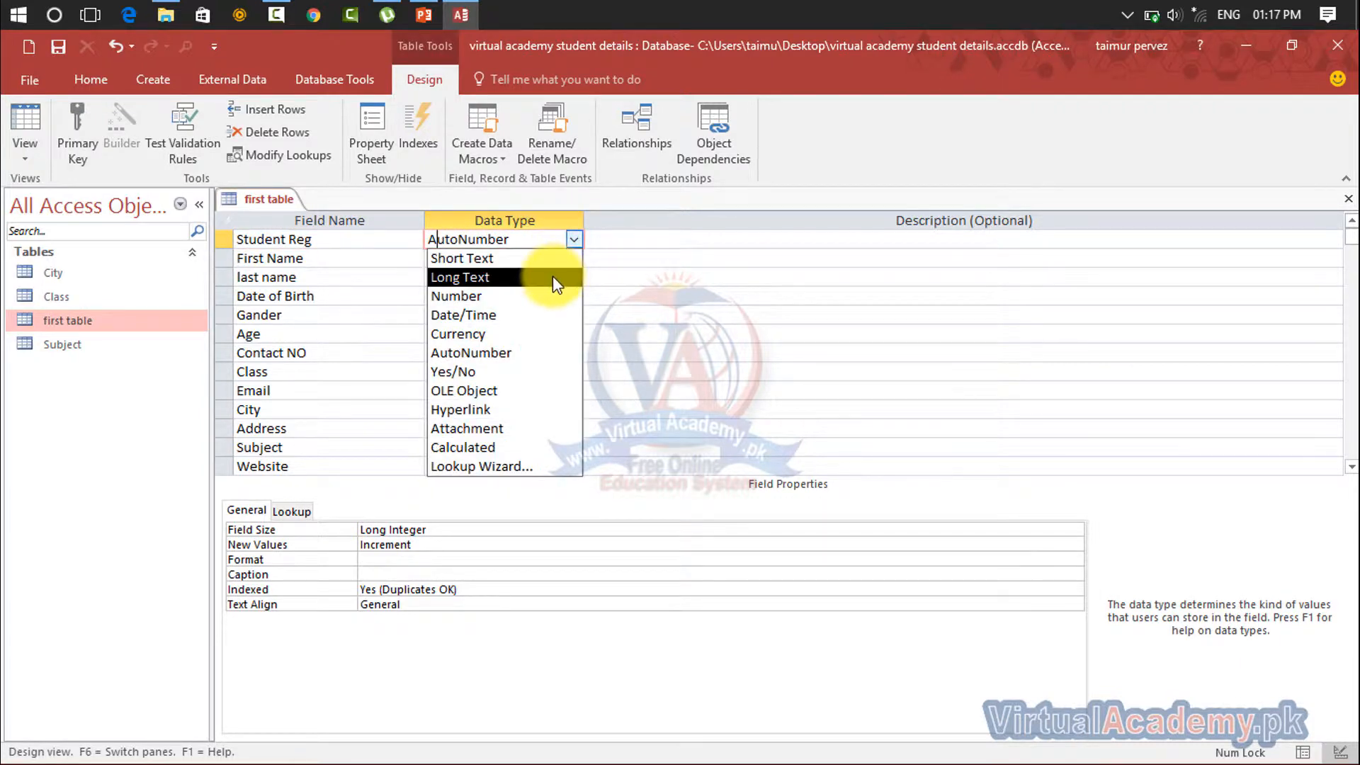
click(547, 259)
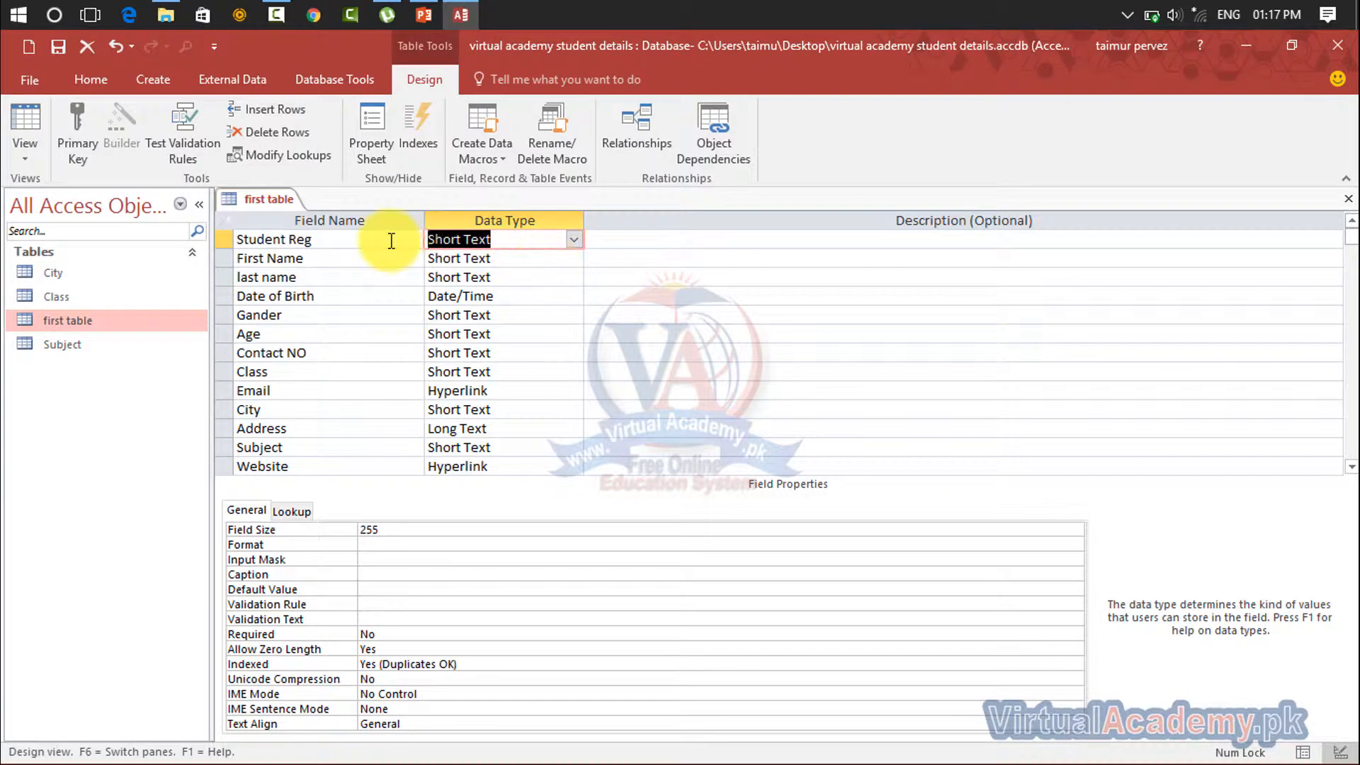
click(83, 138)
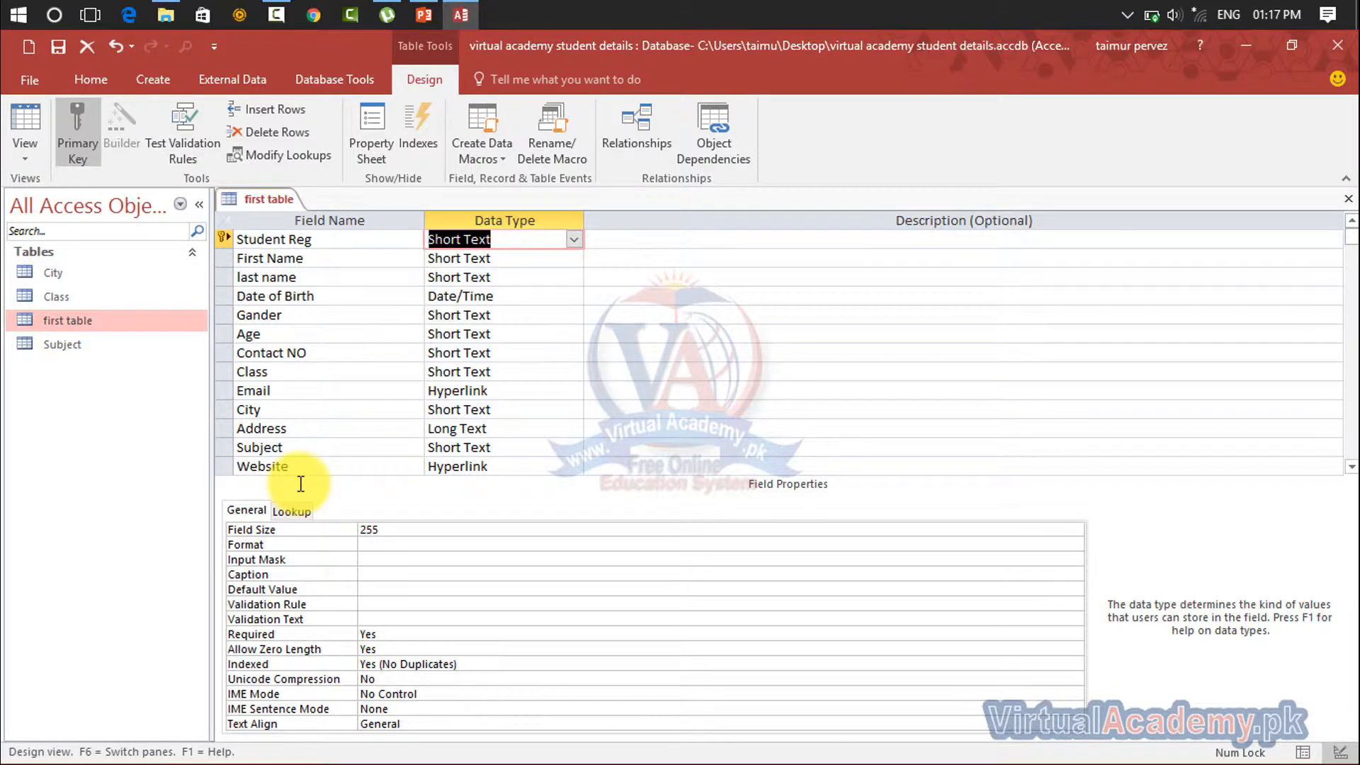
Save first table, switch it to Datasheet view and display the field settings of the Student Reg column
click(29, 134)
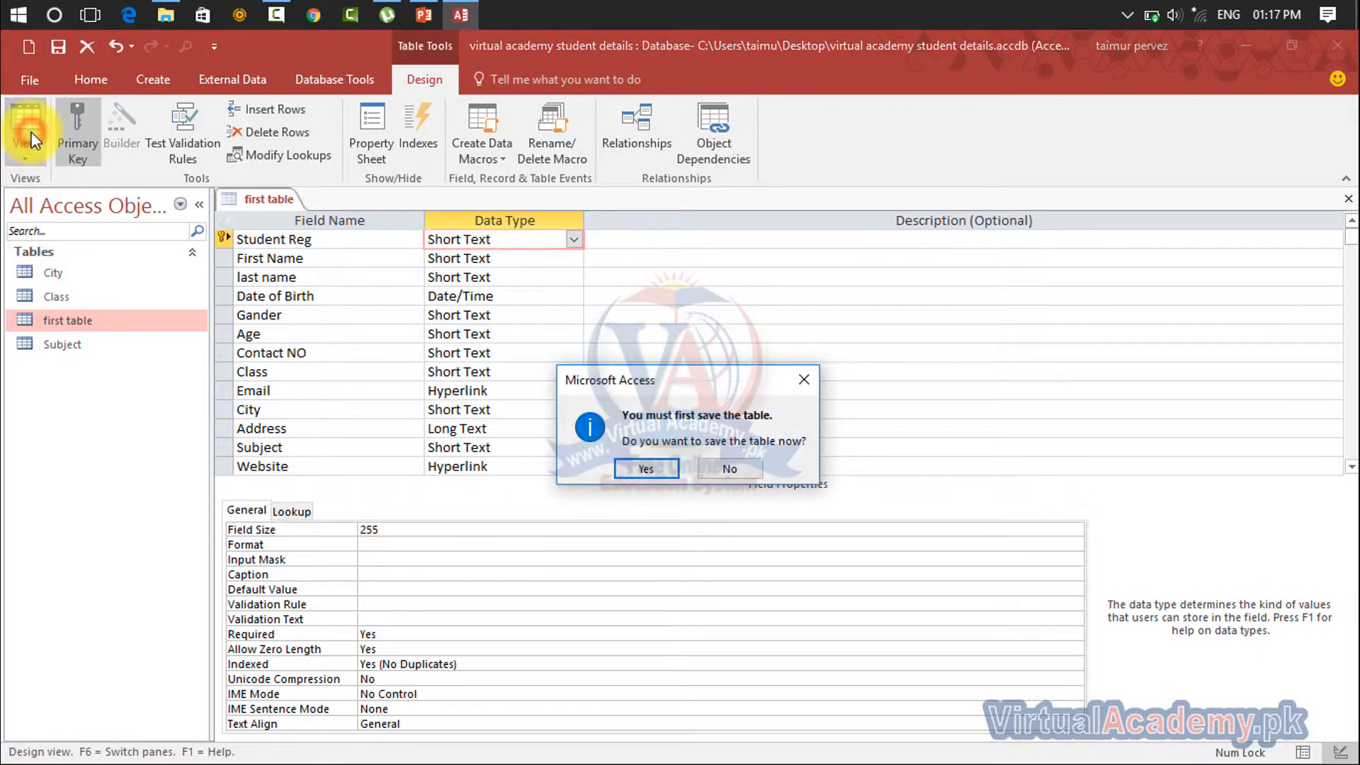
click(652, 470)
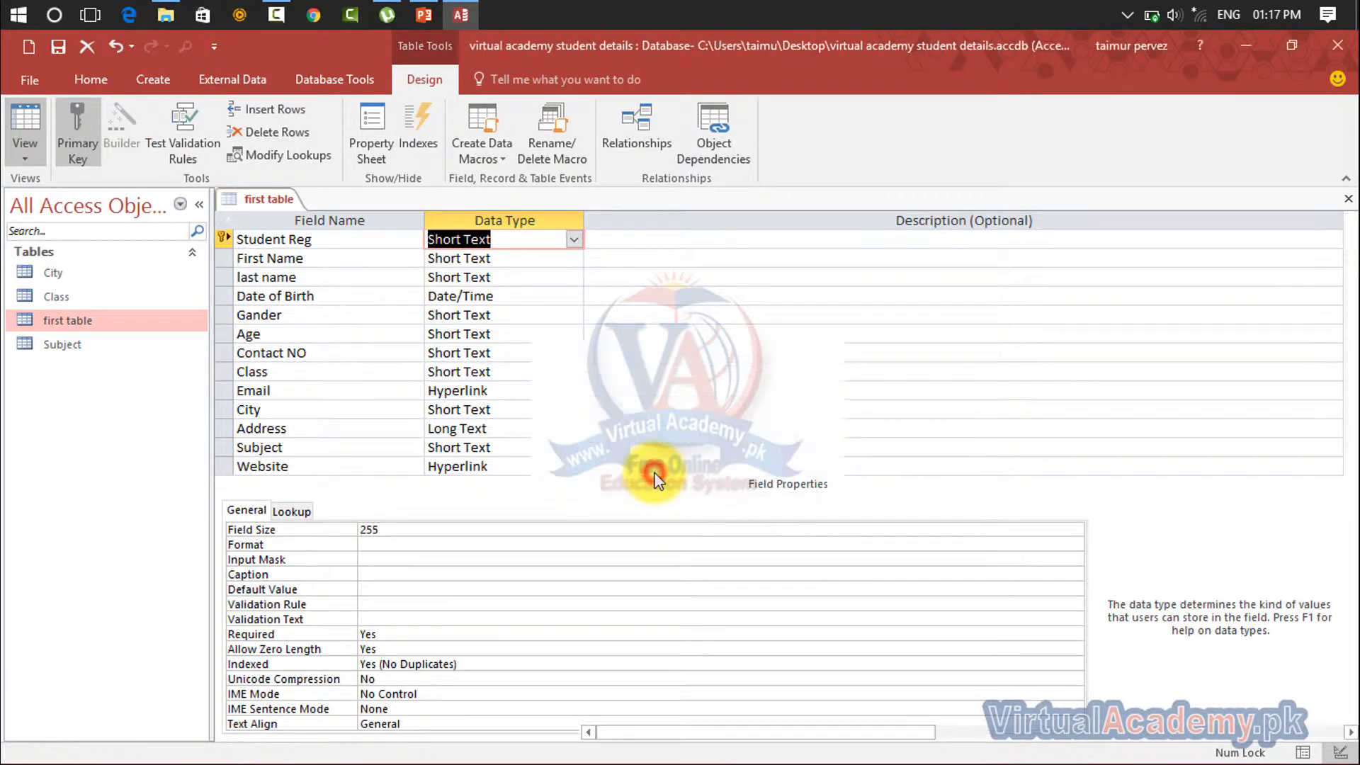
click(290, 222)
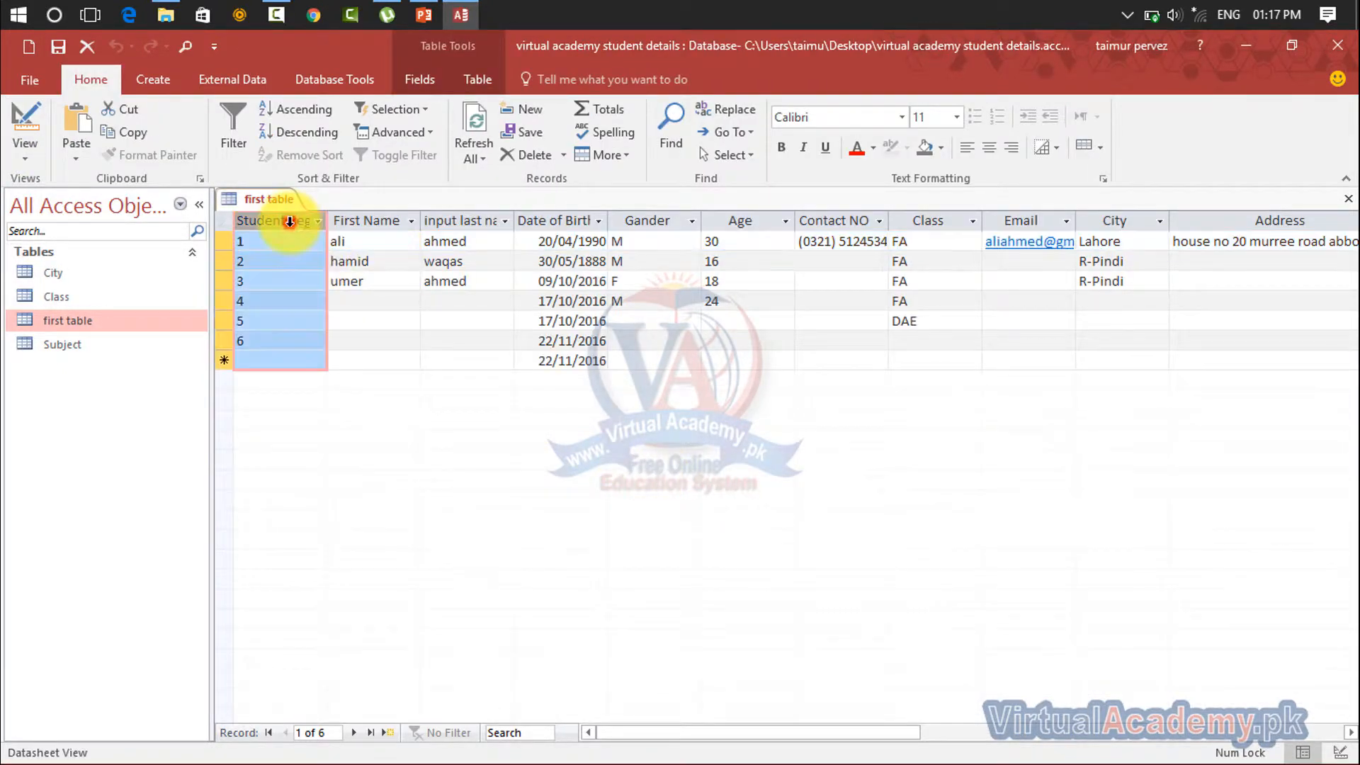
click(425, 77)
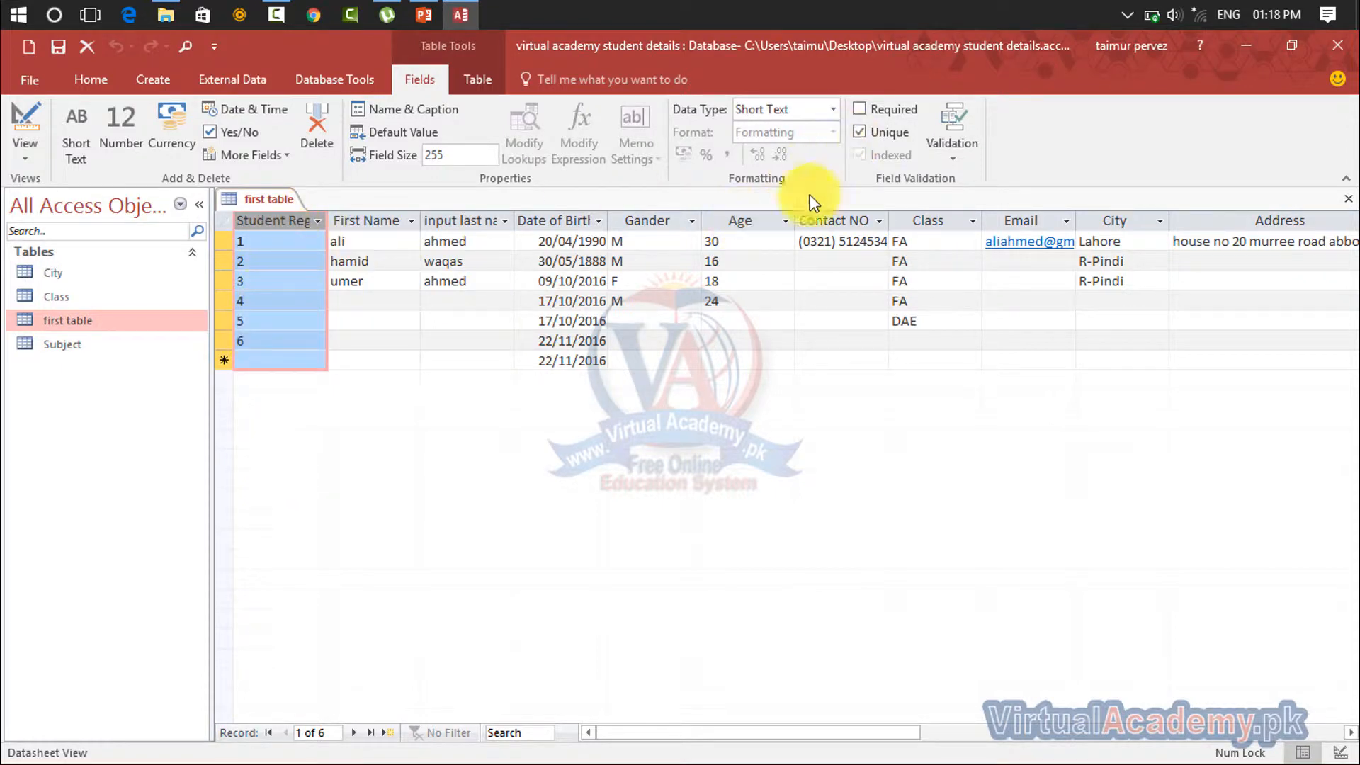
Return to Design view and start a new custom mask in the Input Mask Wizard for the Student Reg field
click(13, 101)
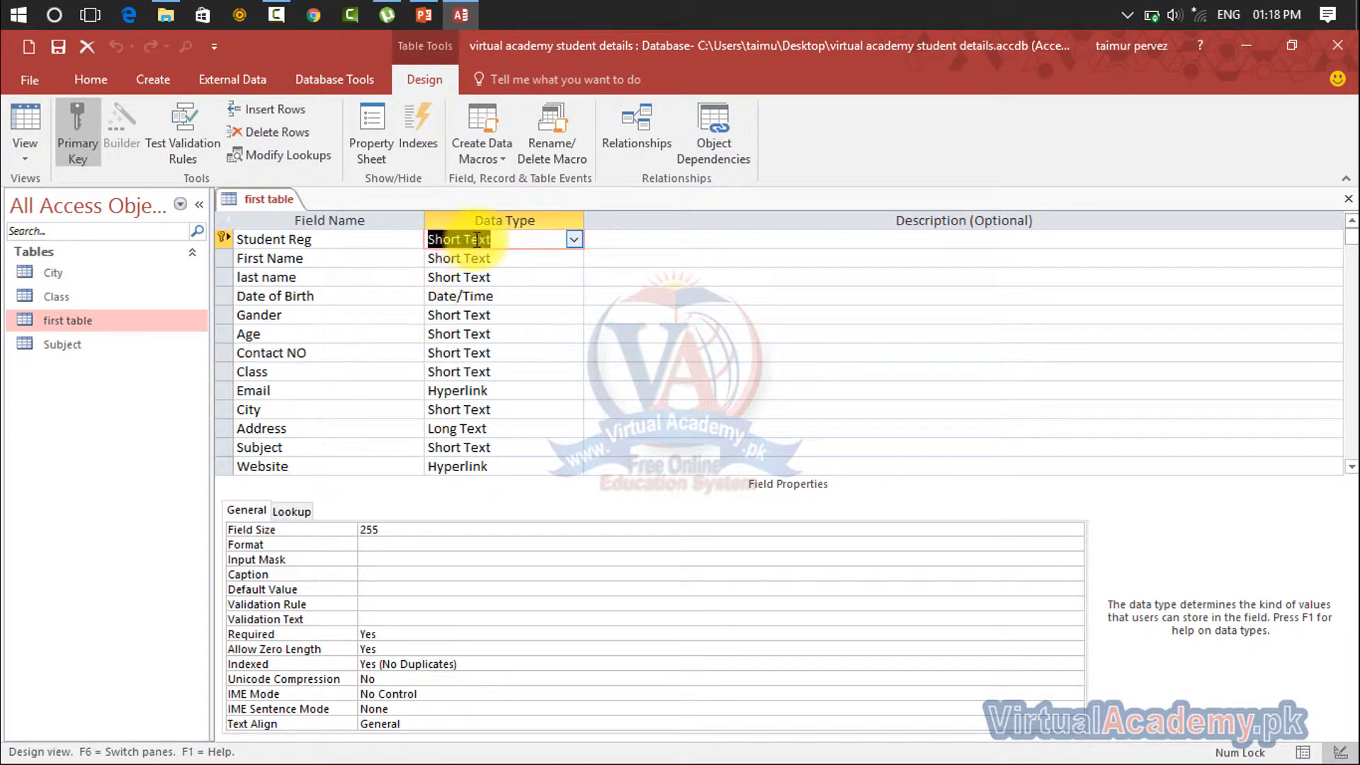
click(502, 240)
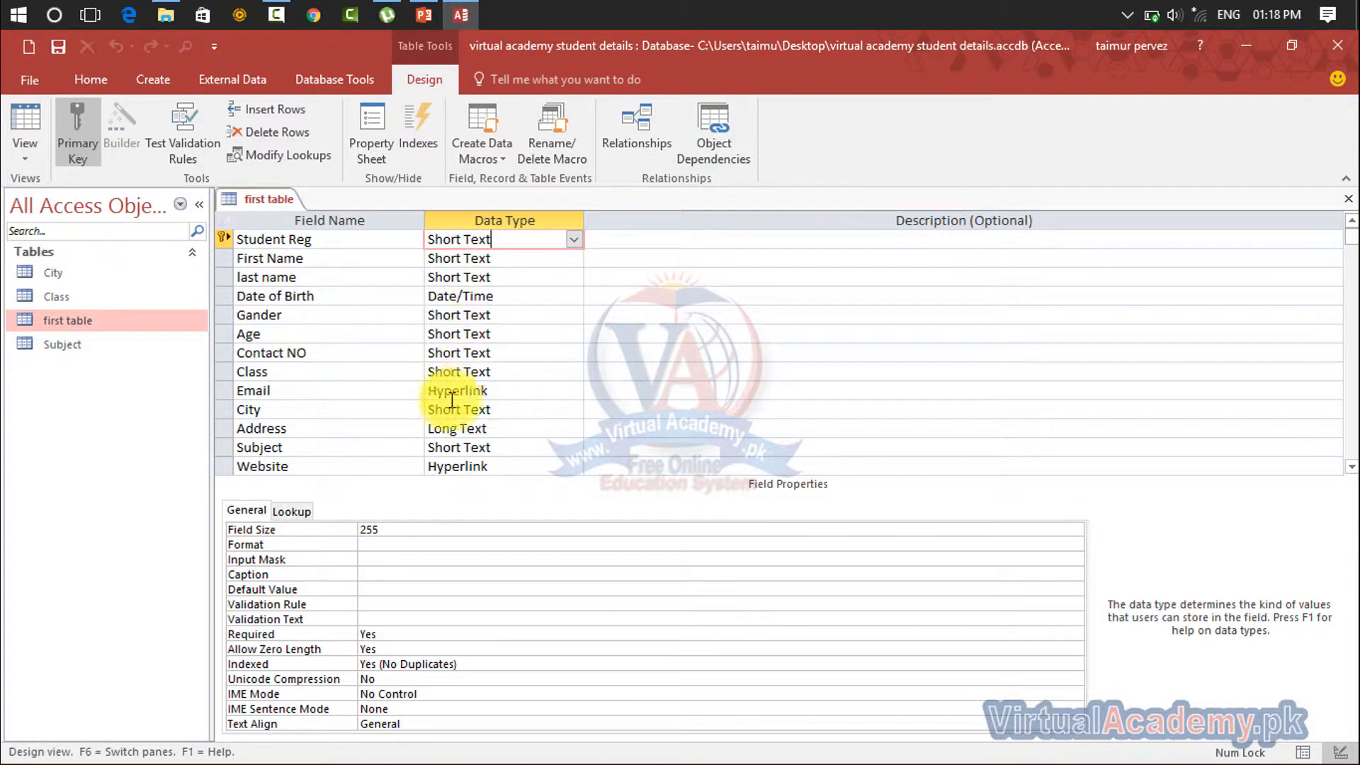
click(387, 560)
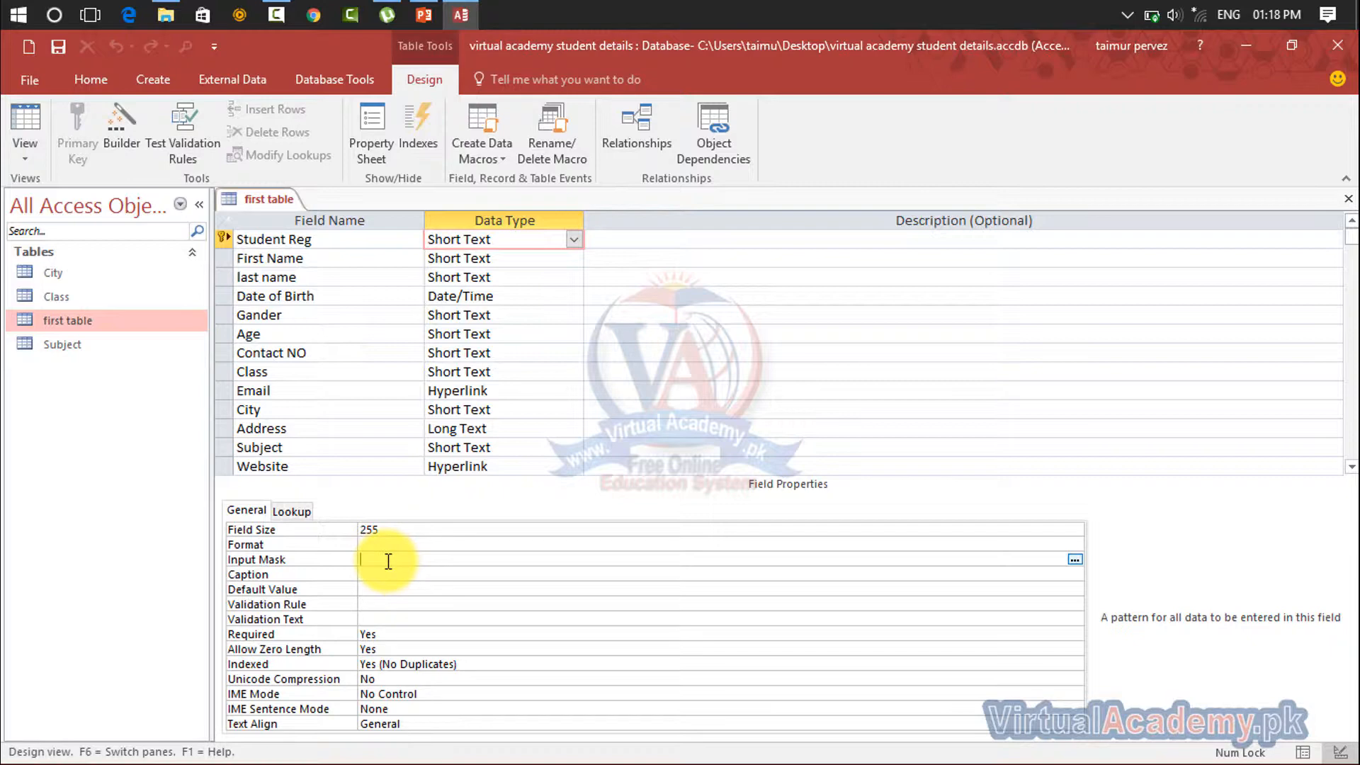
click(1076, 561)
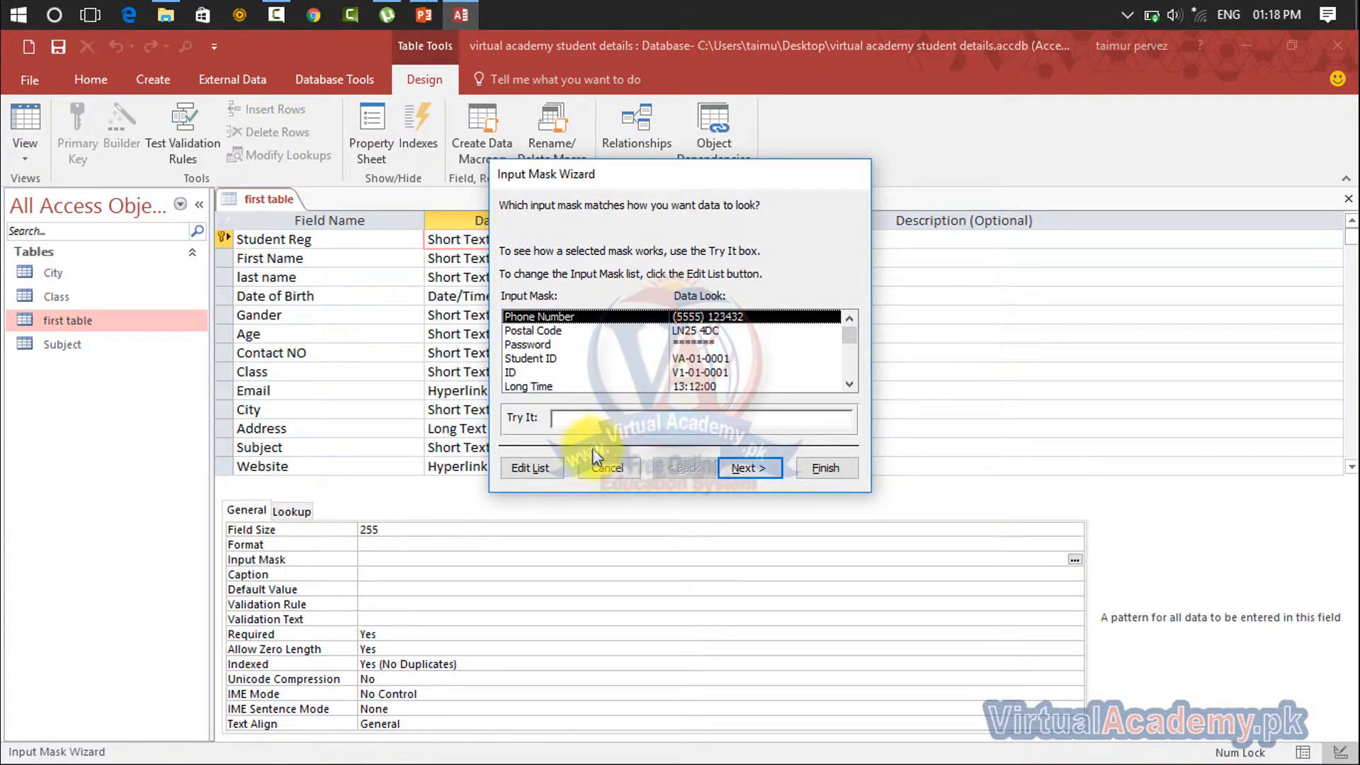
click(545, 469)
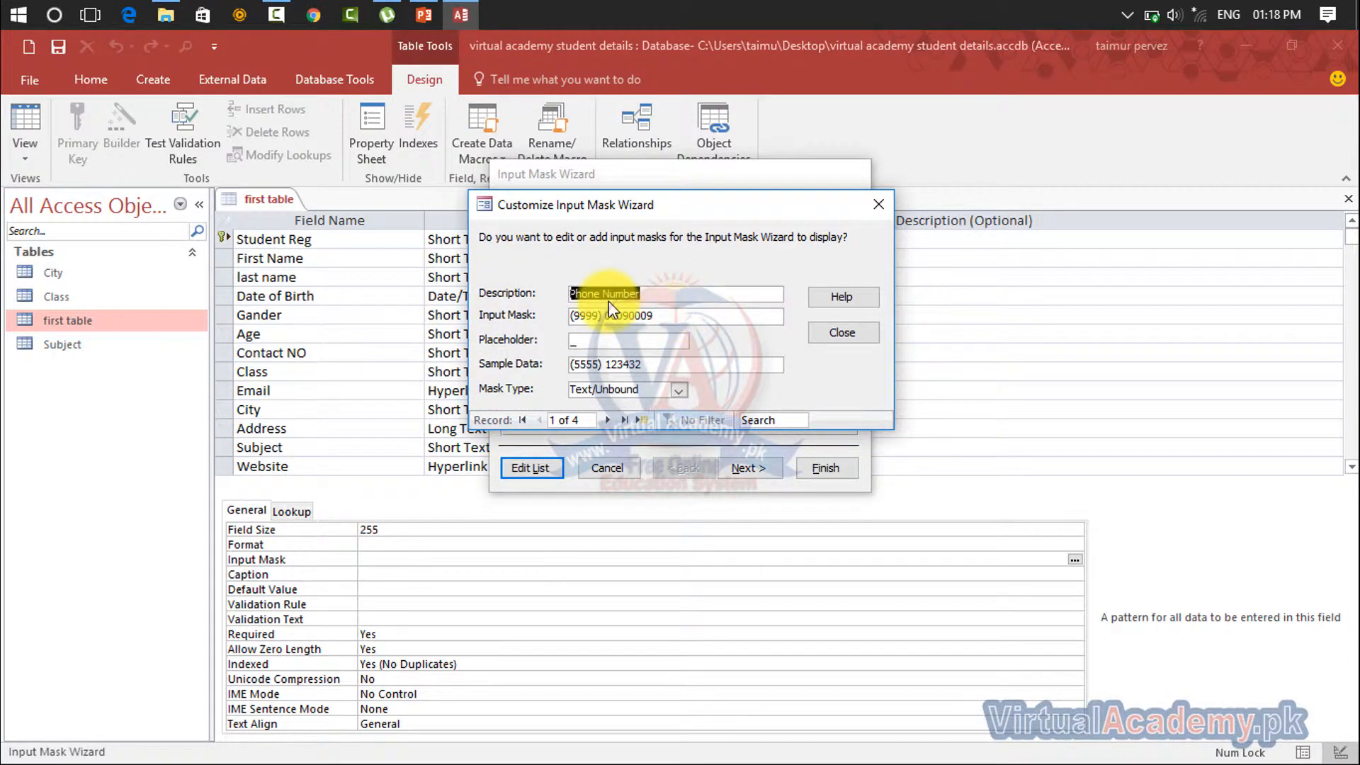
click(644, 419)
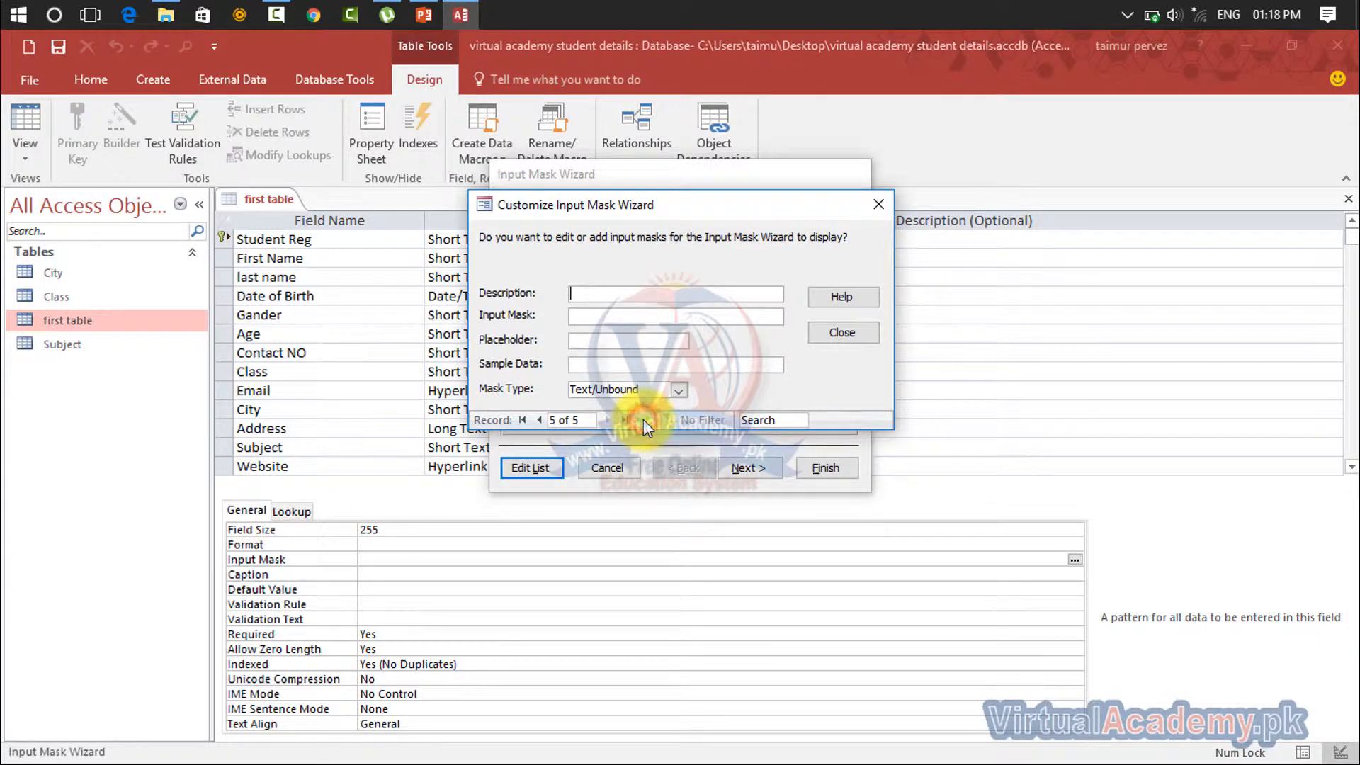
Enter Student Reg as the description of the new input mask
click(582, 299)
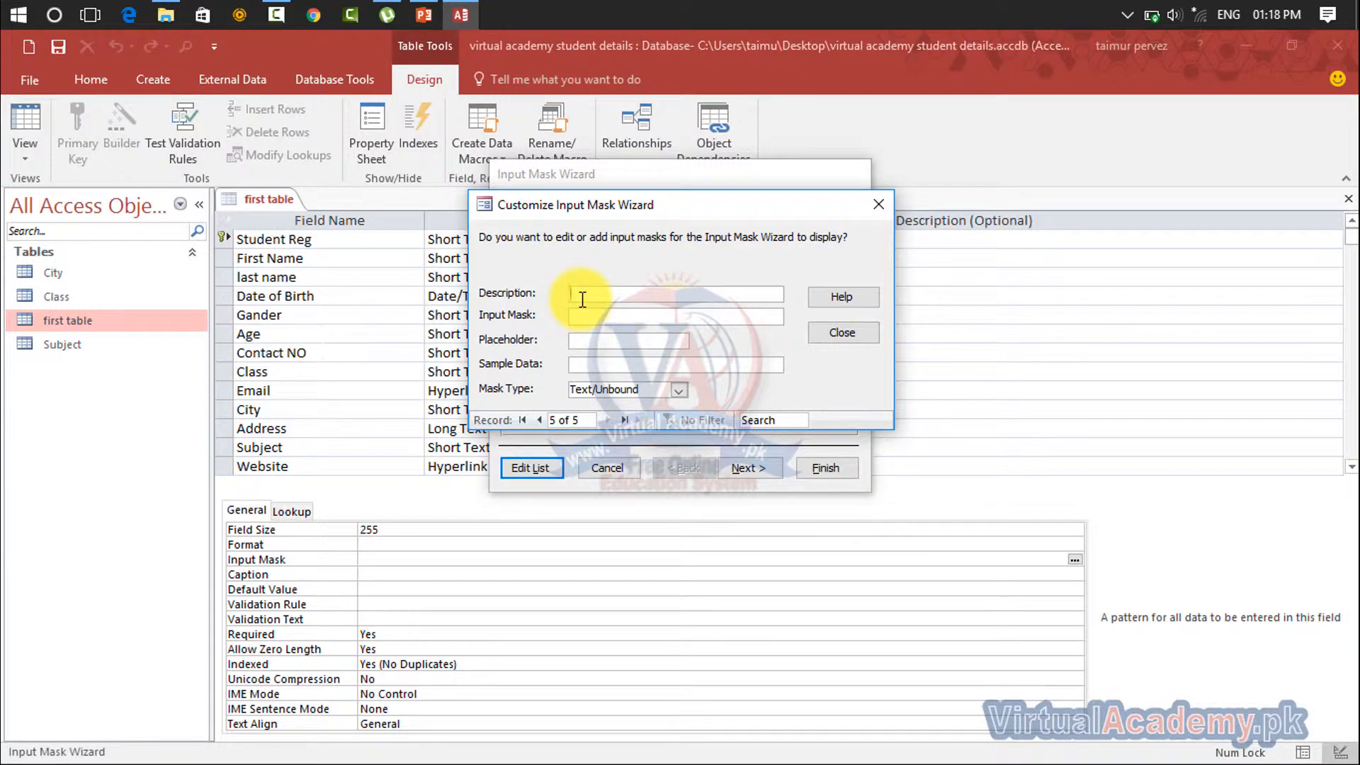
text(Str)
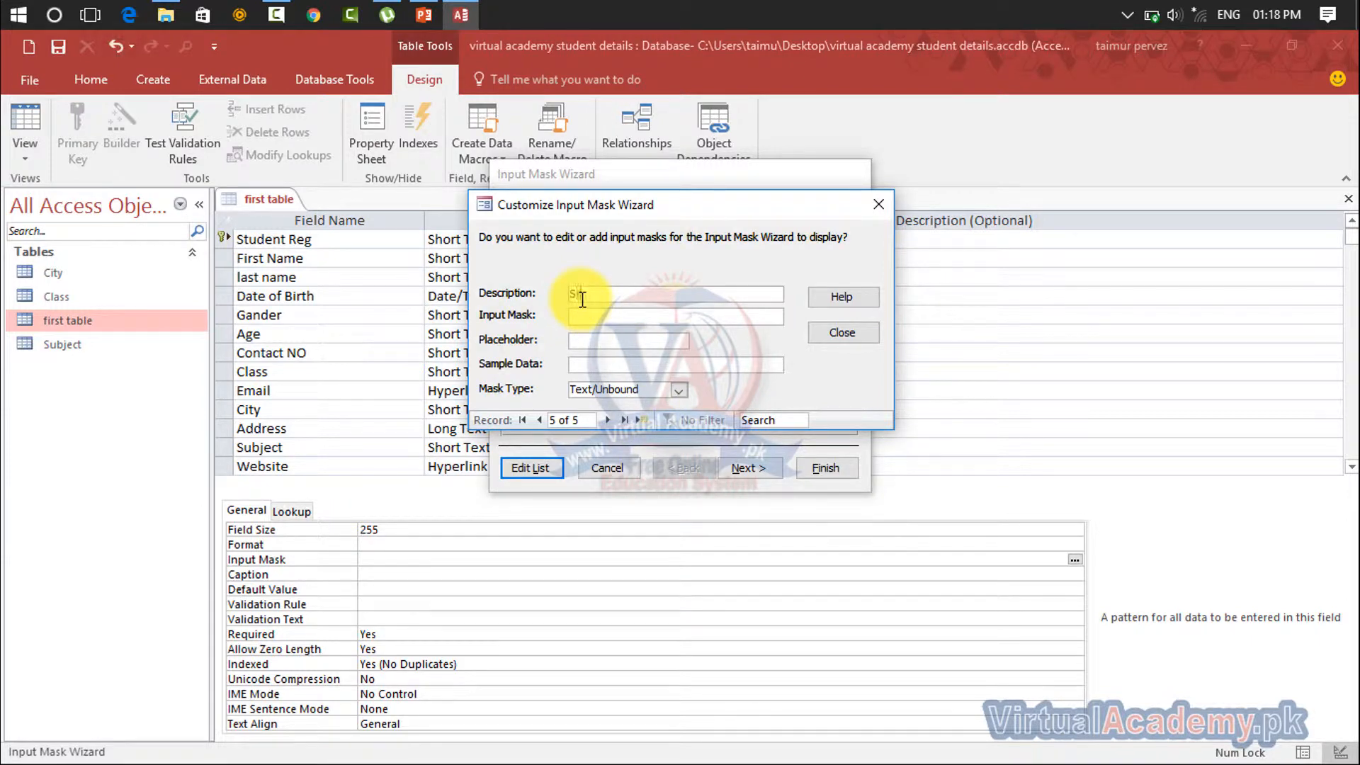
text(id)
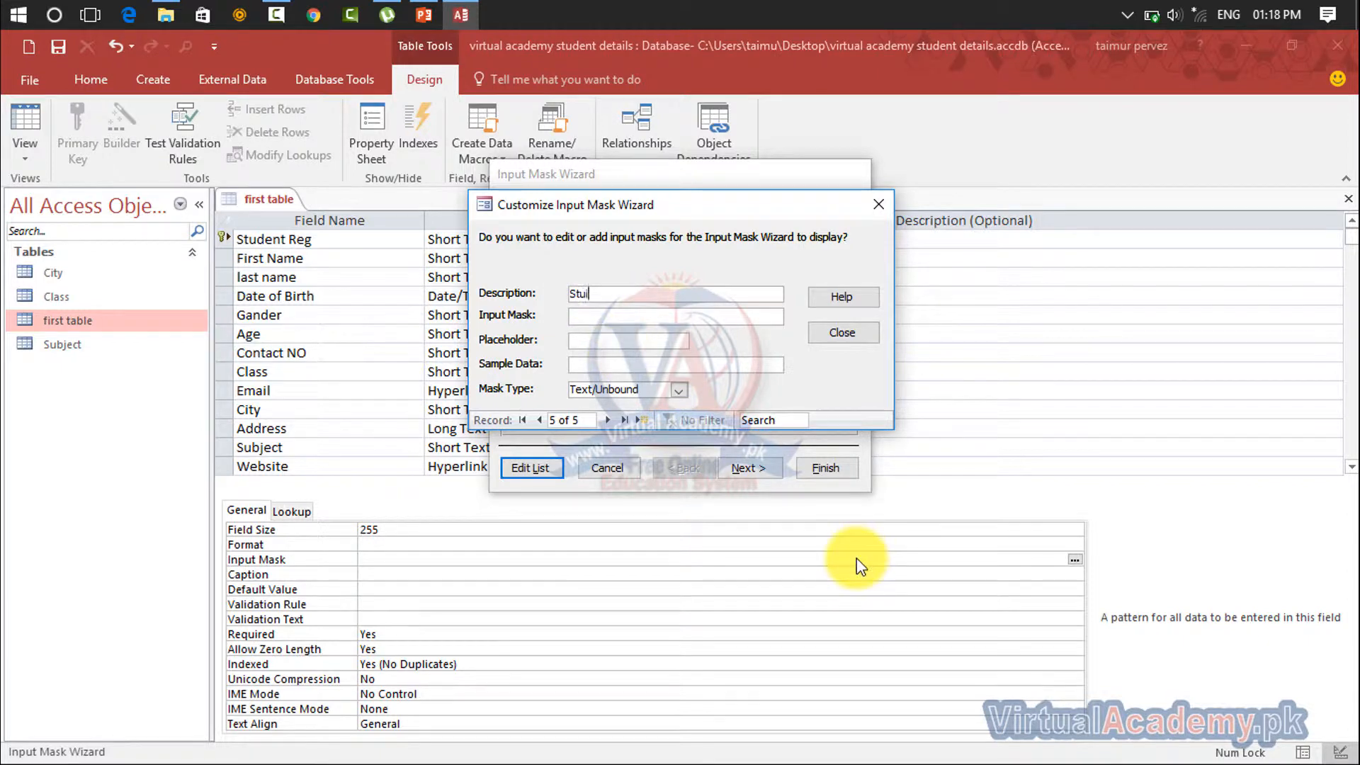
key(BackSpace)
key(BackSpace)
text(dent Reg)
Define the input mask pattern of the new entry as V-00-000
click(677, 314)
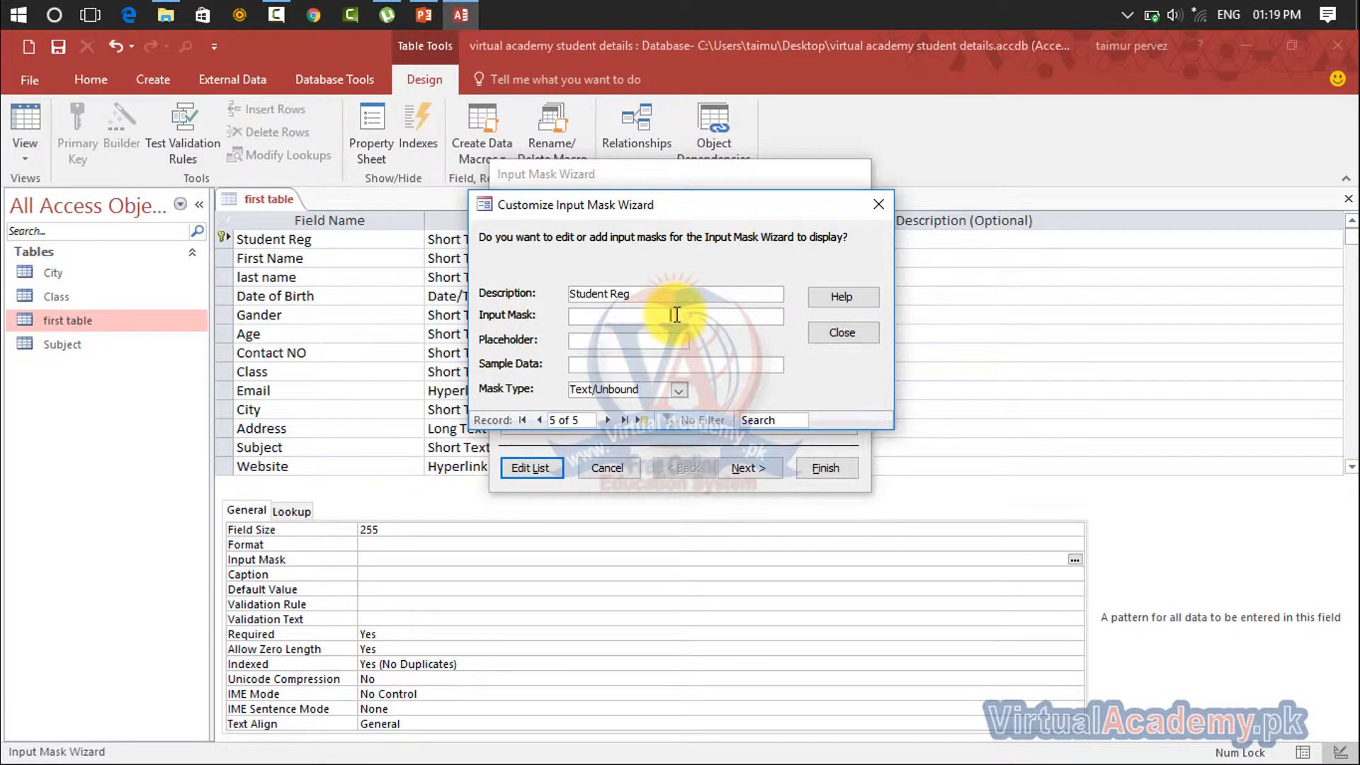
key(BackSpace)
key(BackSpace)
key(BackSpace)
key(BackSpace)
key(BackSpace)
key(BackSpace)
key(BackSpace)
key(BackSpace)
key(BackSpace)
key(BackSpace)
key(BackSpace)
key(BackSpace)
key(BackSpace)
key(BackSpace)
key(BackSpace)
key(BackSpace)
key(BackSpace)
key(BackSpace)
key(BackSpace)
key(BackSpace)
text(V-)
key(Num_Lock)
text(00-000)
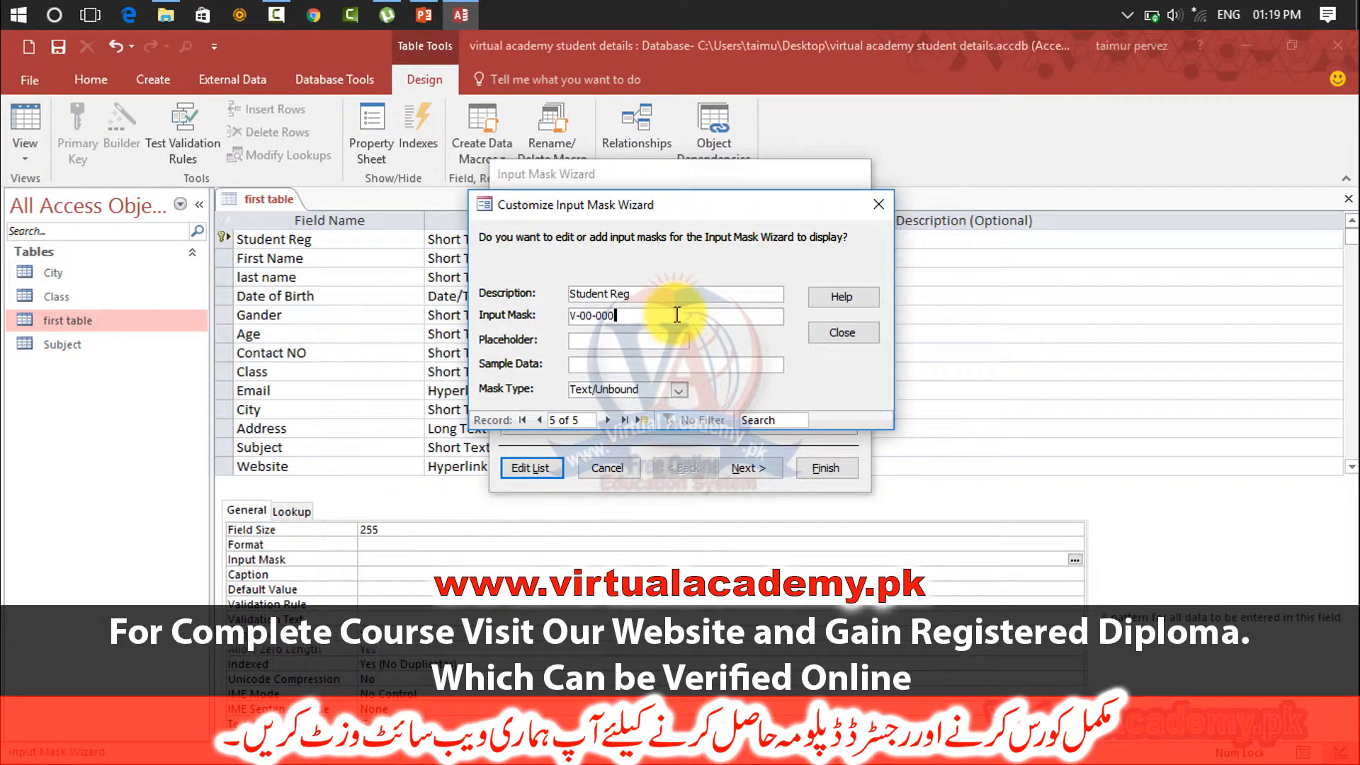
Set the placeholder of the new mask to # and go to its sample data
click(668, 340)
text(_)
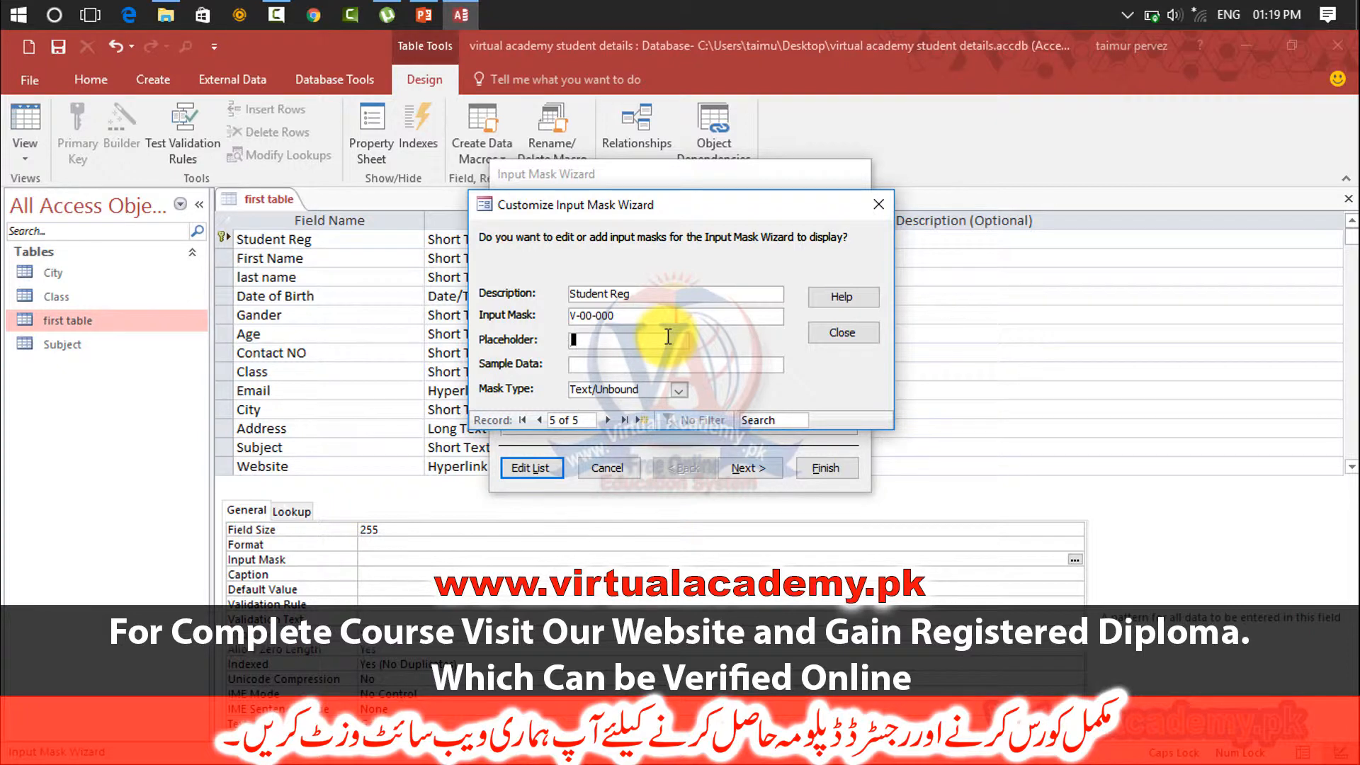
text(#)
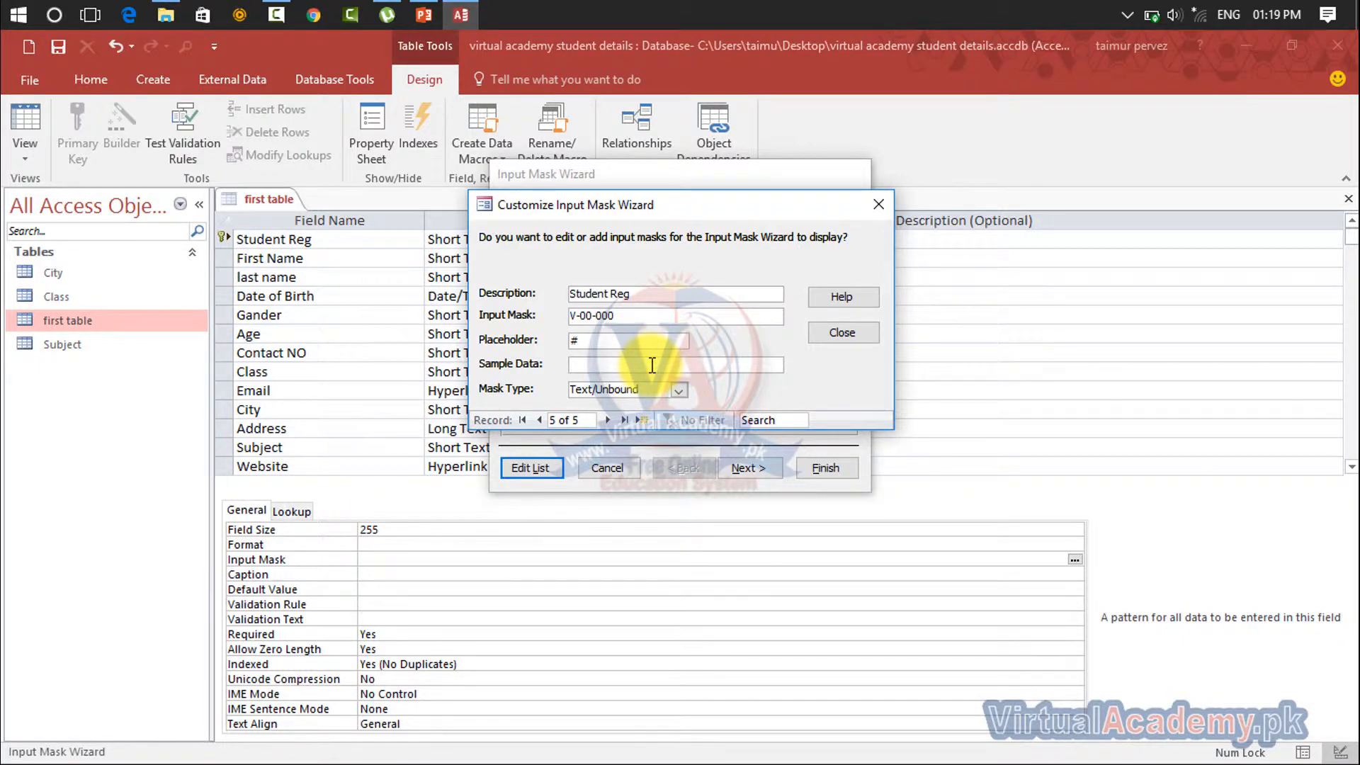
click(652, 365)
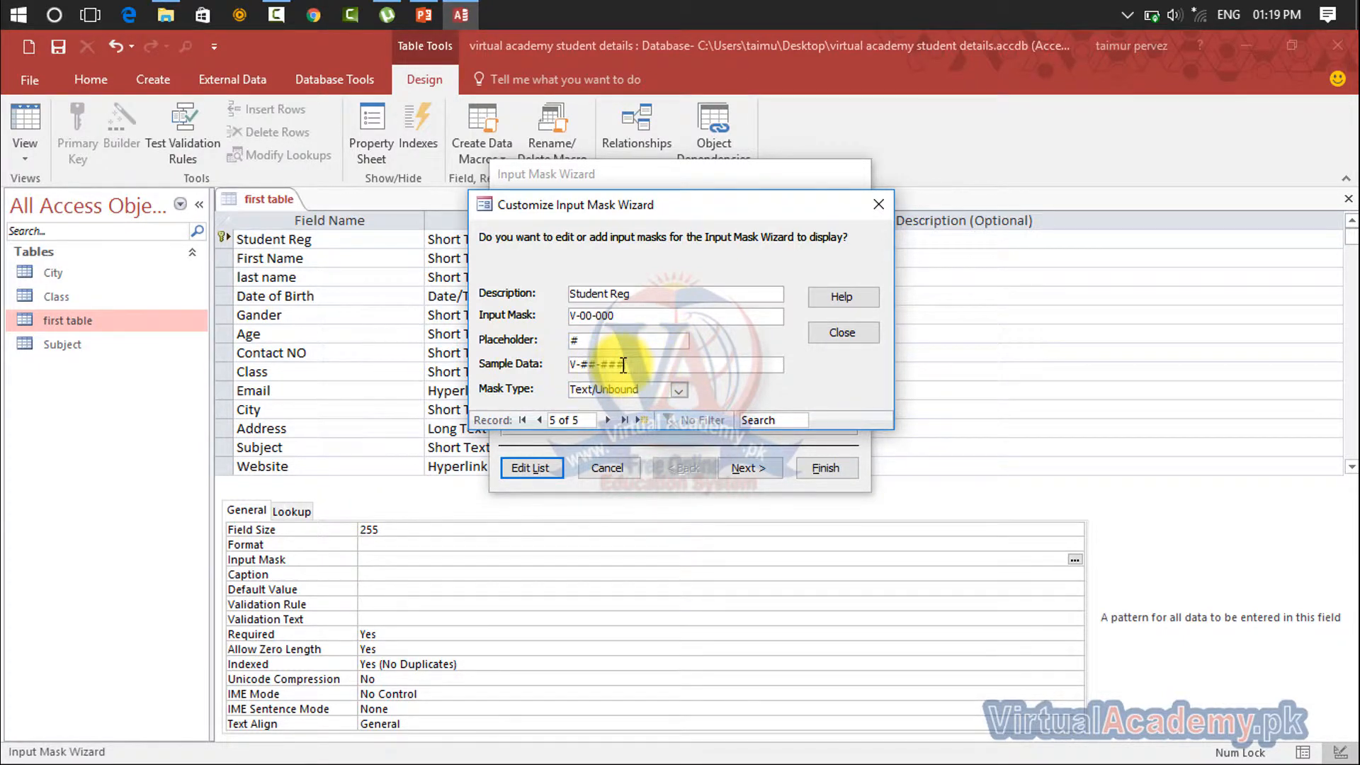
Try VA-00-000 as the input mask, check it in the sample data, and restore the pattern to V-00-000
click(577, 316)
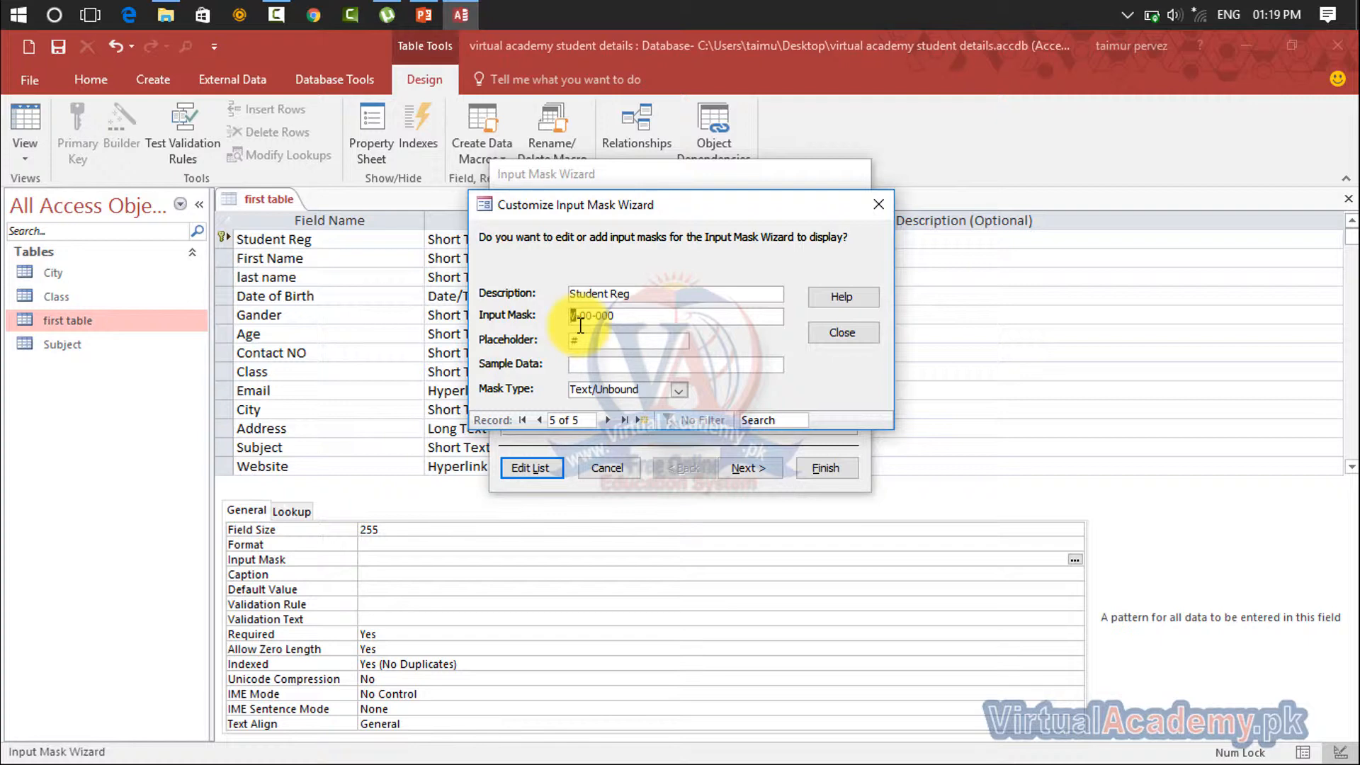
text(VA-00-000)
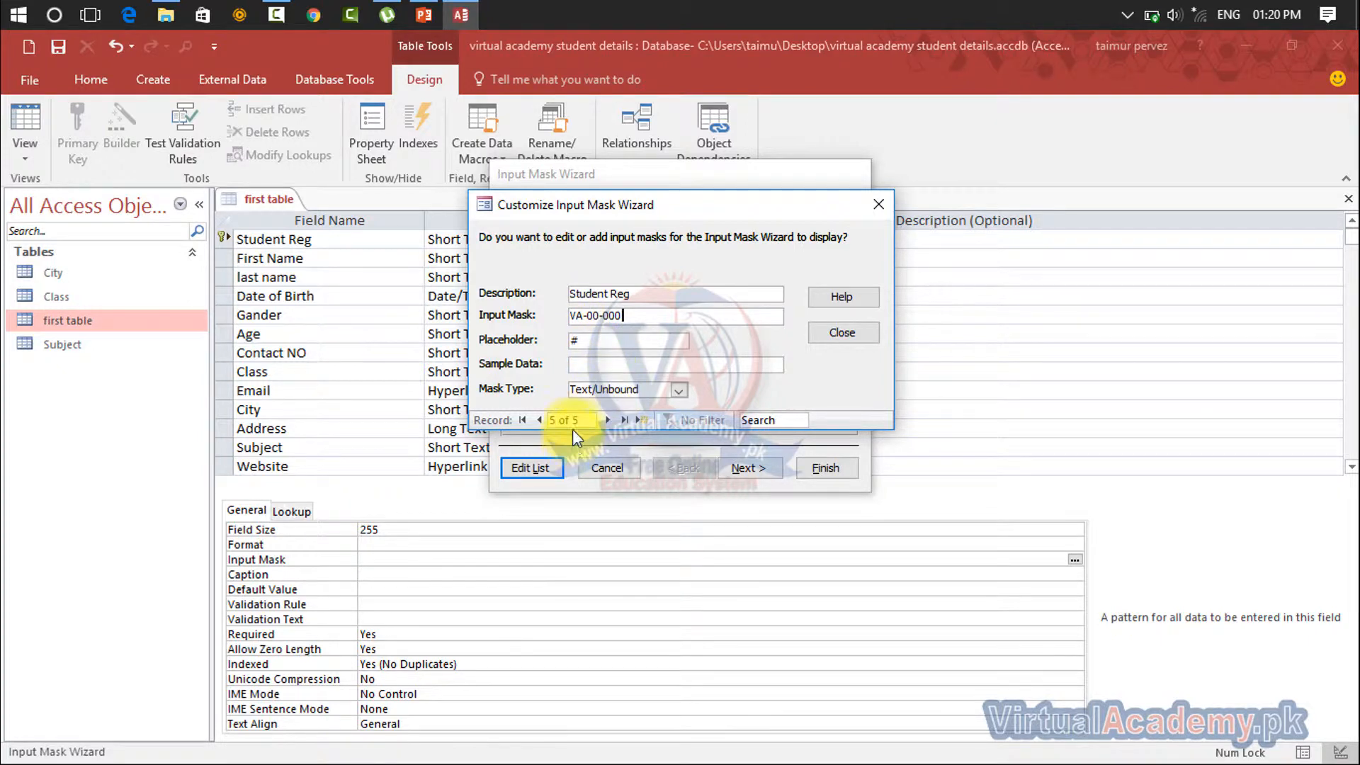
click(588, 365)
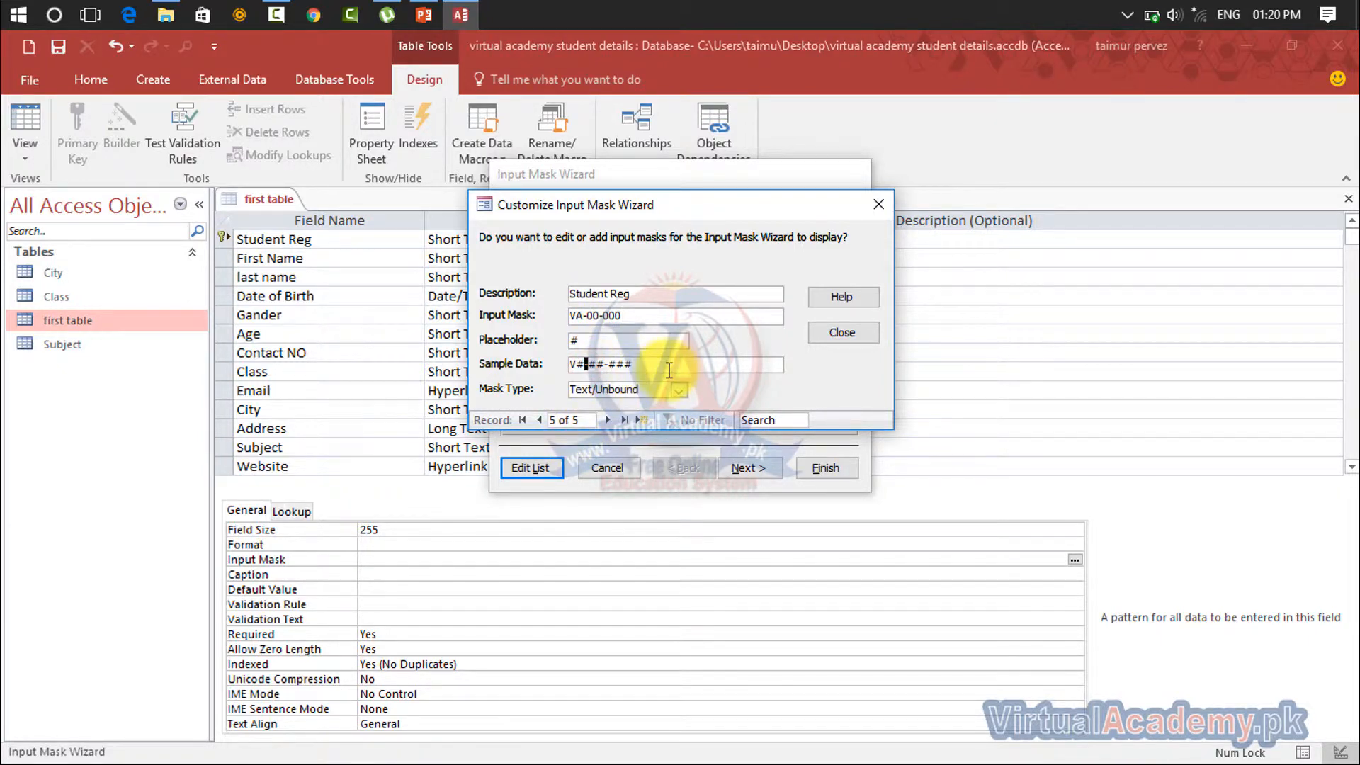
click(576, 364)
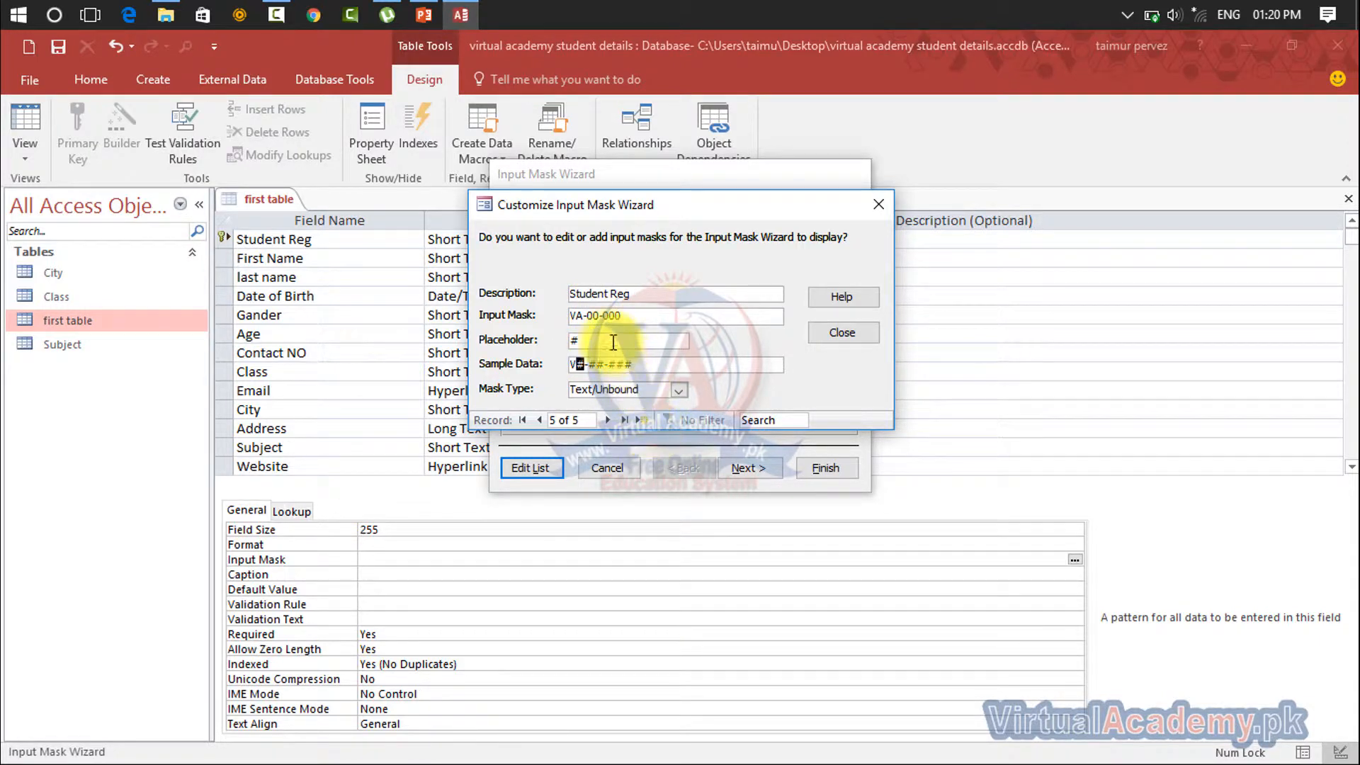
click(578, 315)
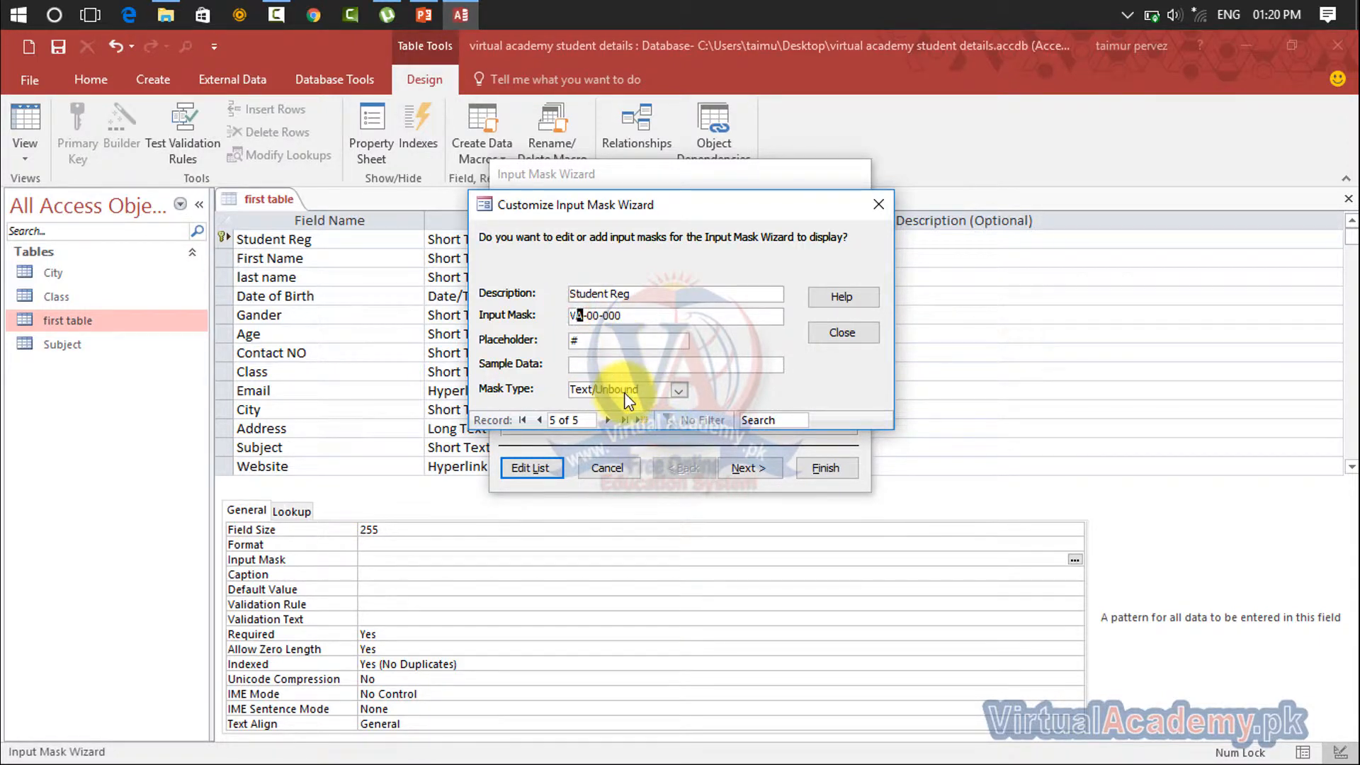
key(Delete)
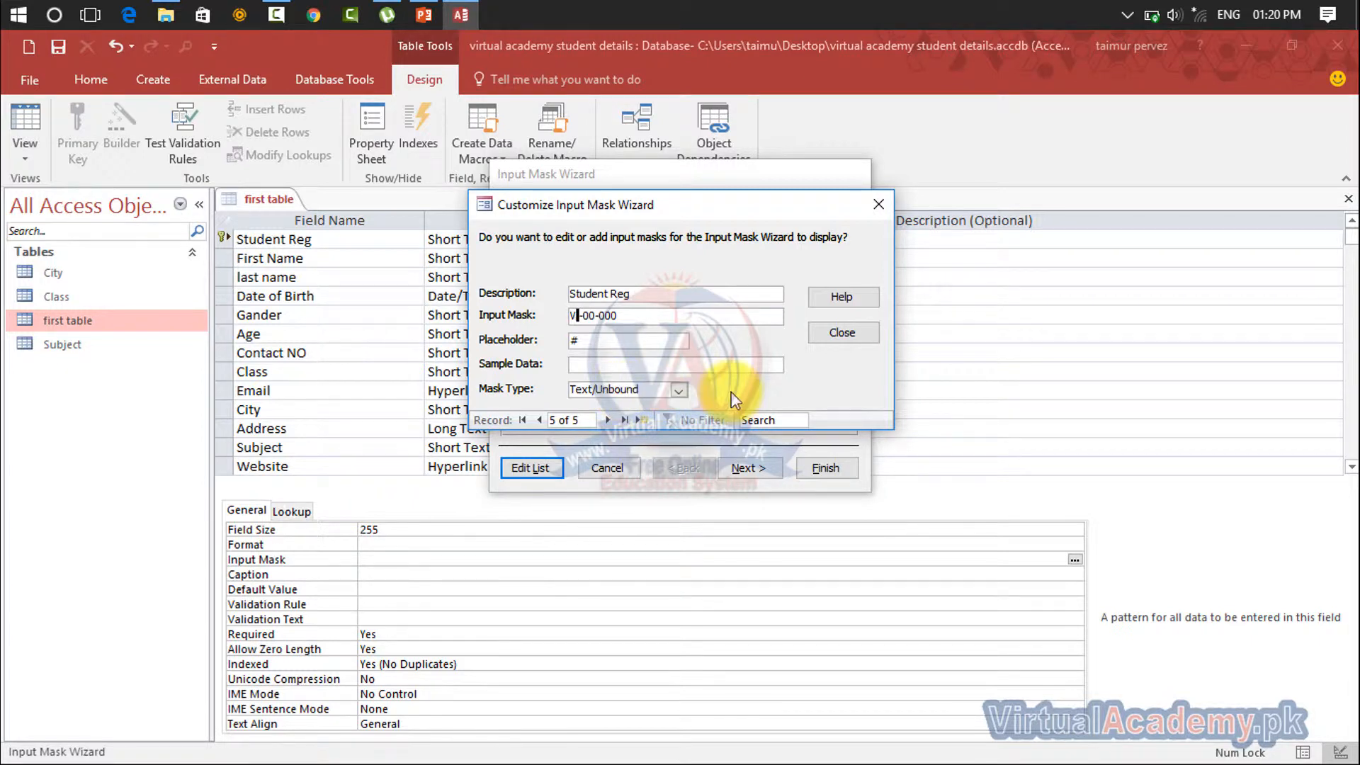
Keep the mask type as Text/Unbound and set the sample data of the new mask to V-01-001
click(648, 361)
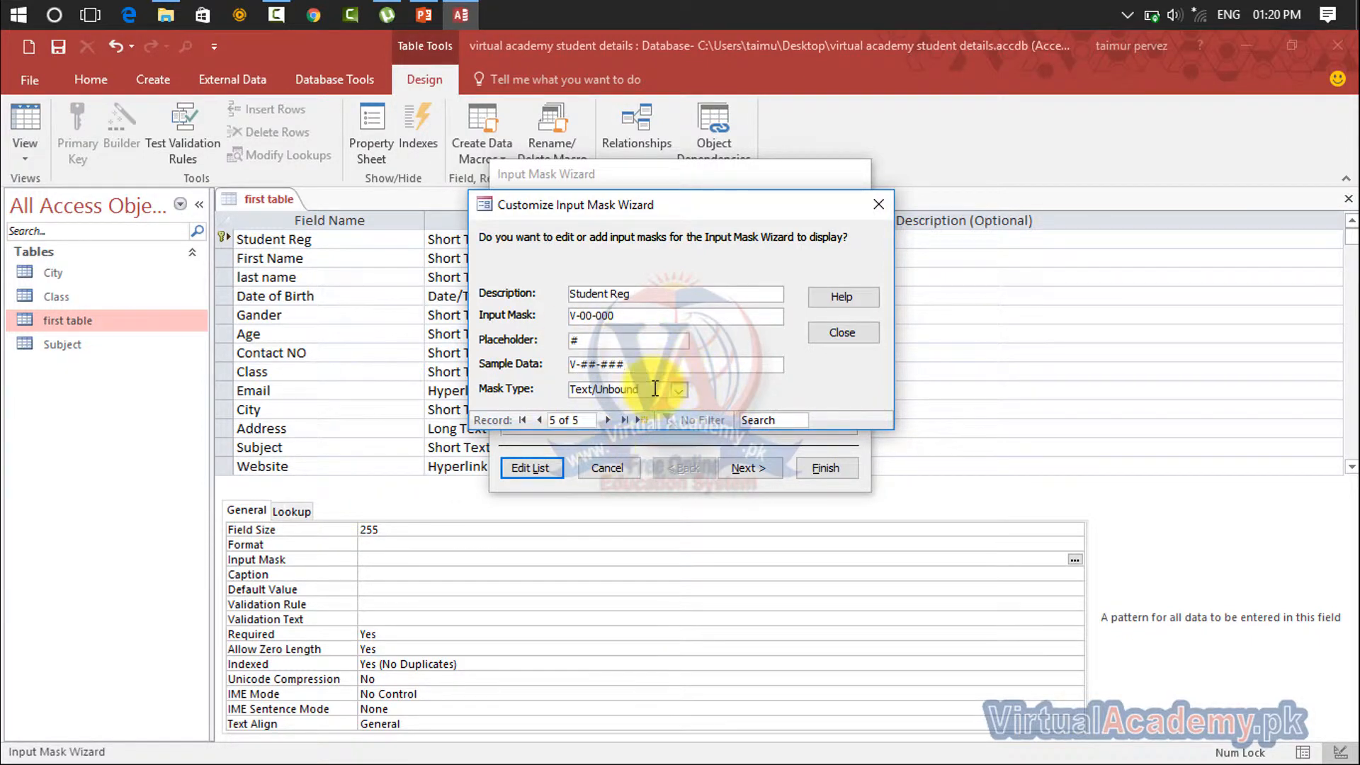
click(677, 391)
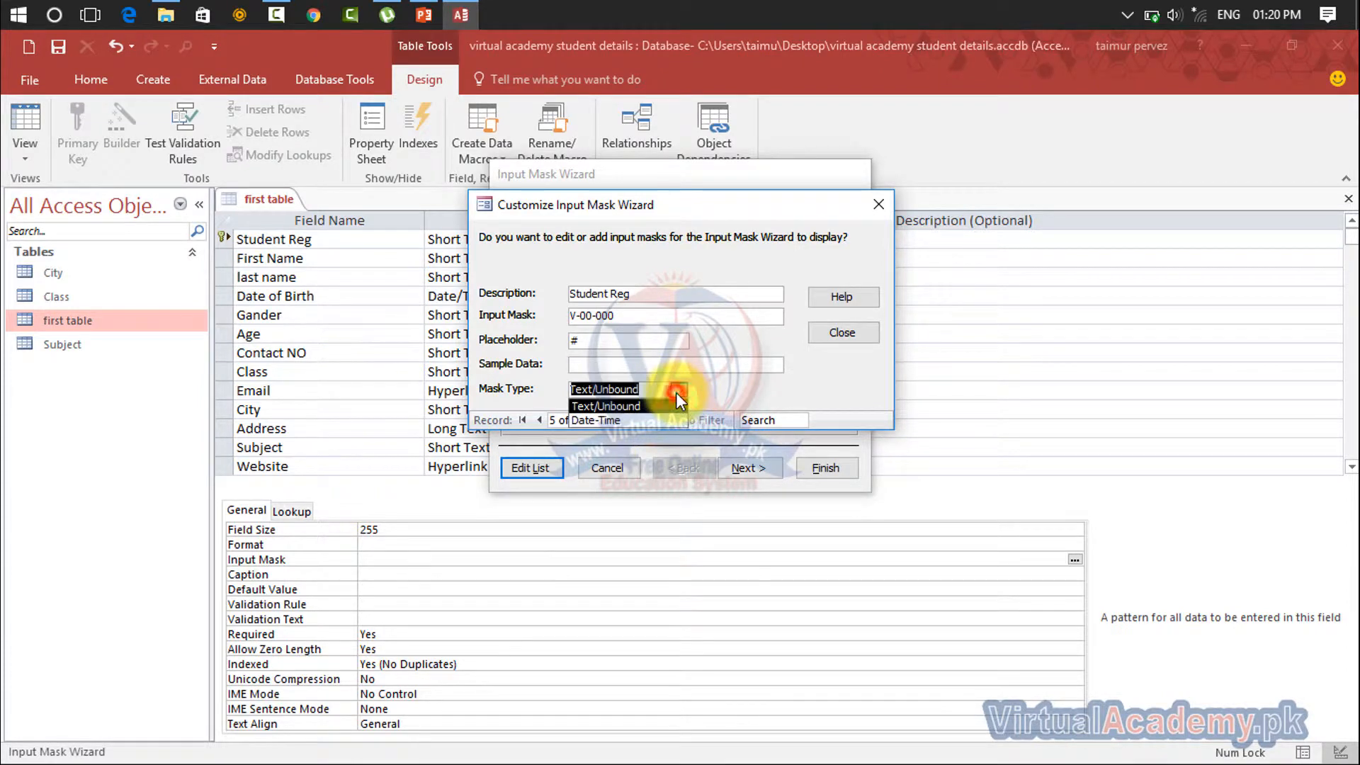
click(676, 392)
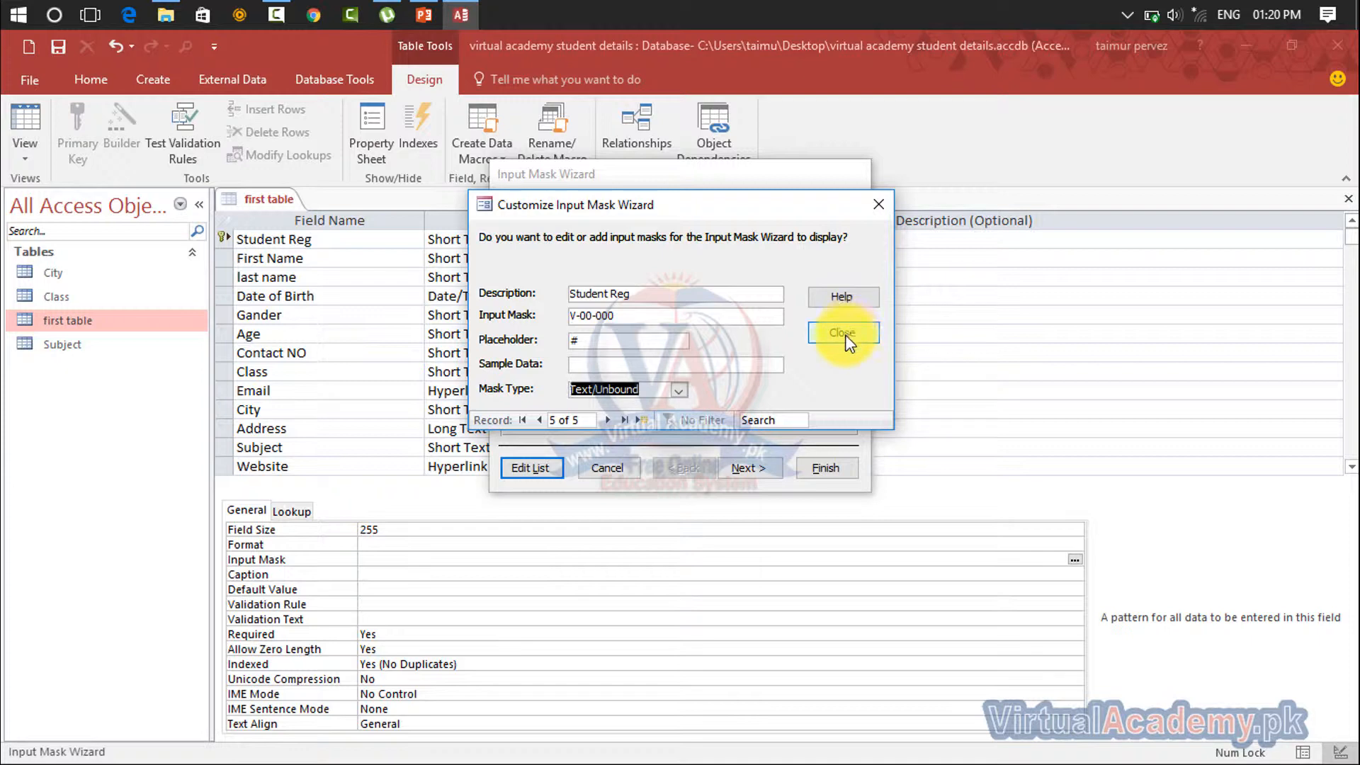
click(767, 365)
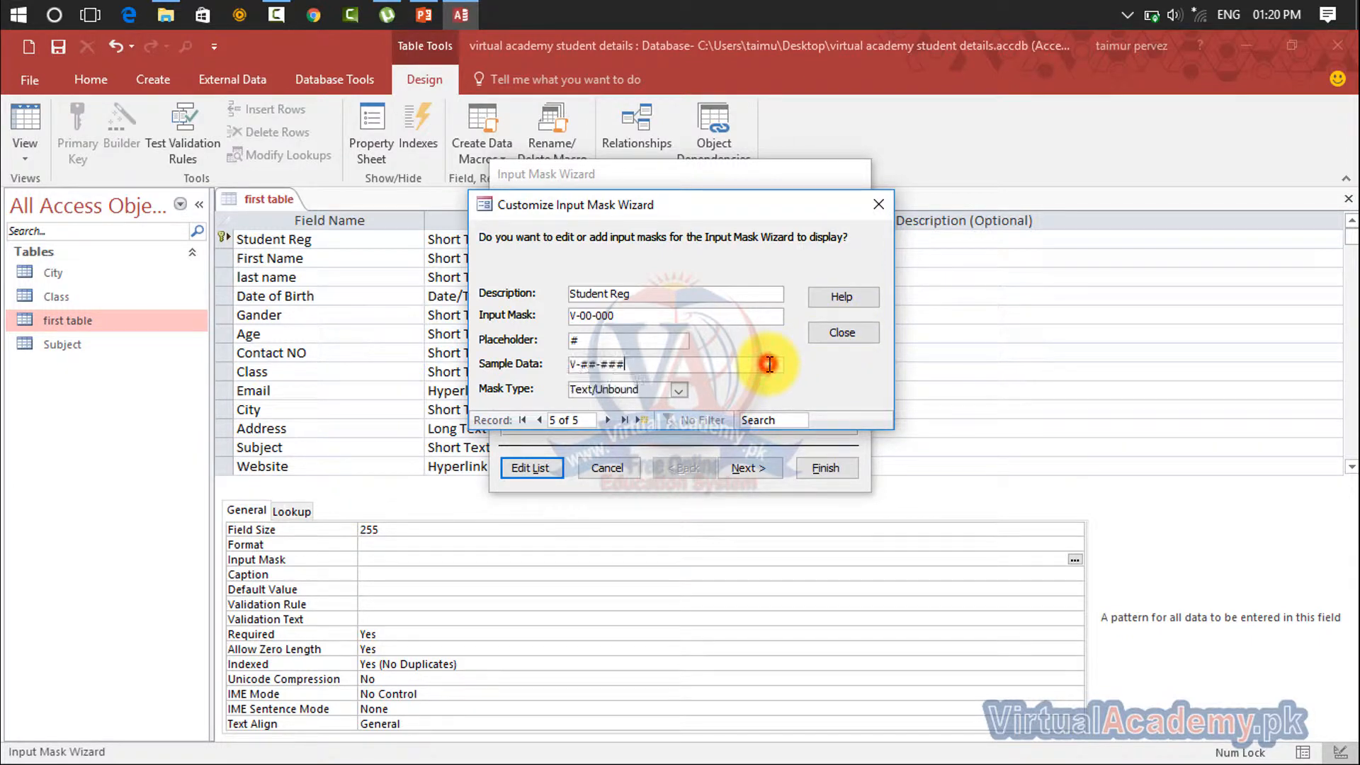
click(586, 363)
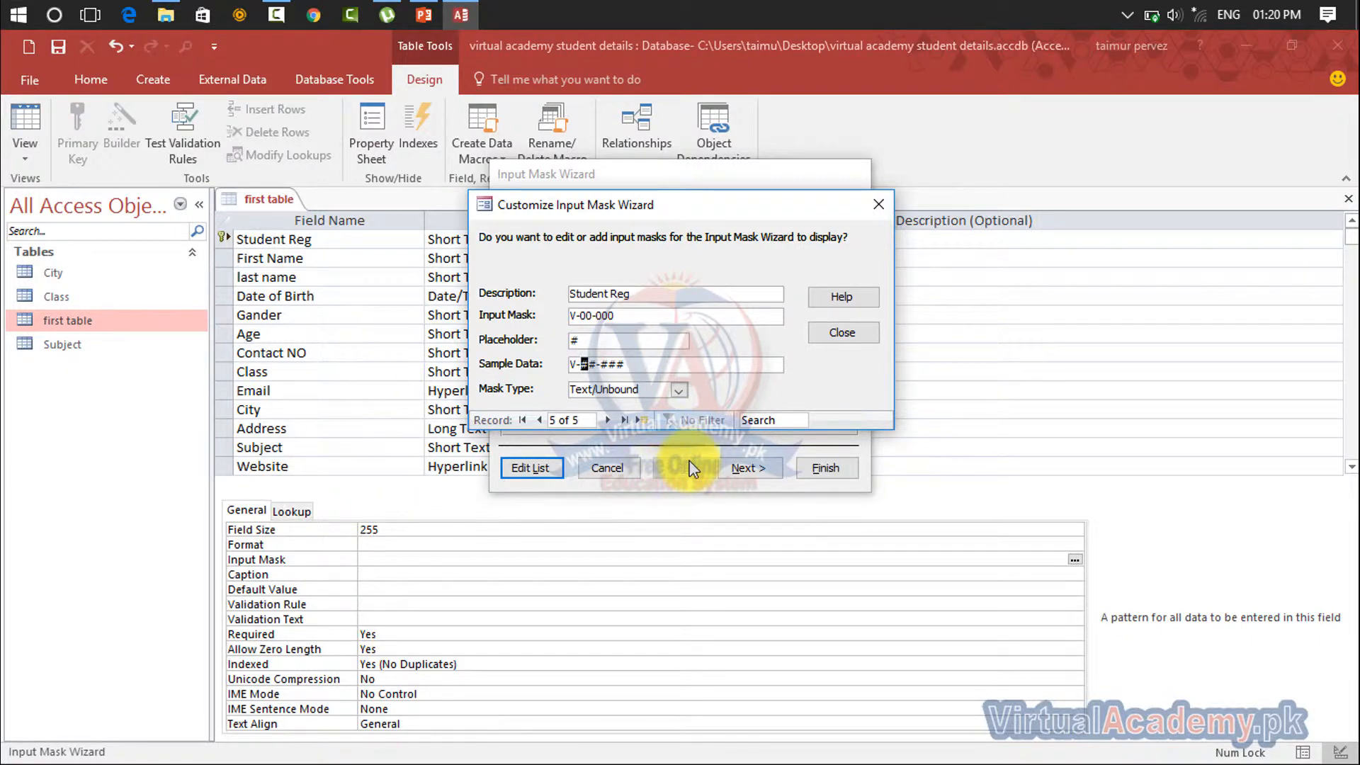
text(01)
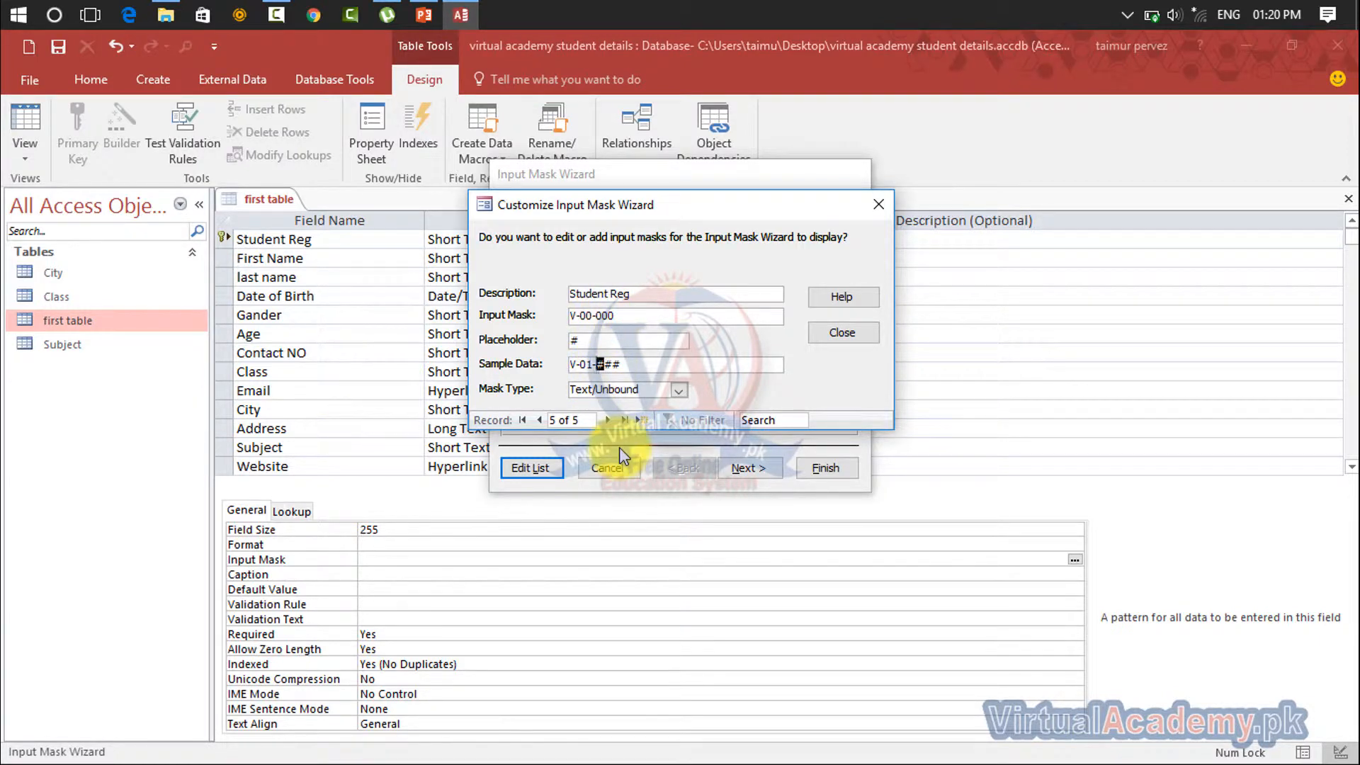
text(001)
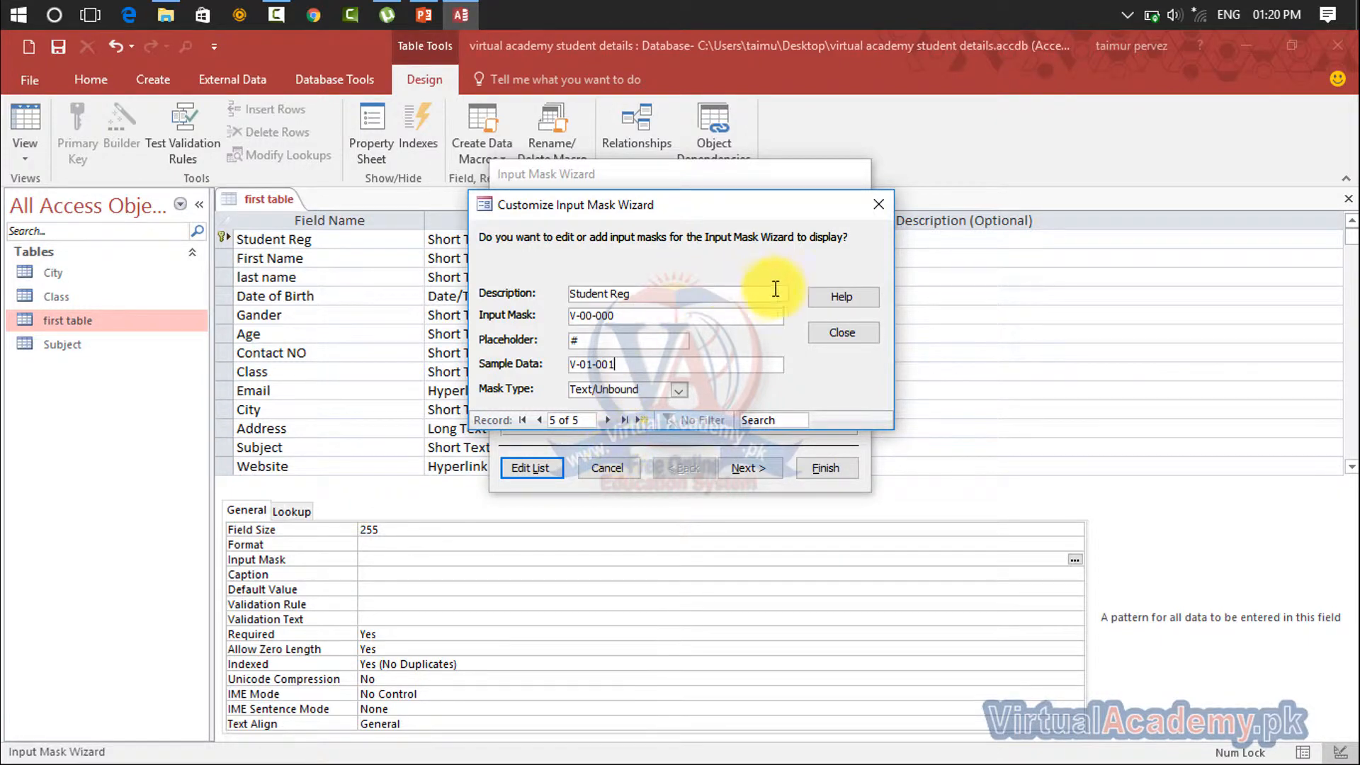
Close the mask customization, choose the Student Reg mask from the wizard's list, and preview its pattern in Try It
click(843, 334)
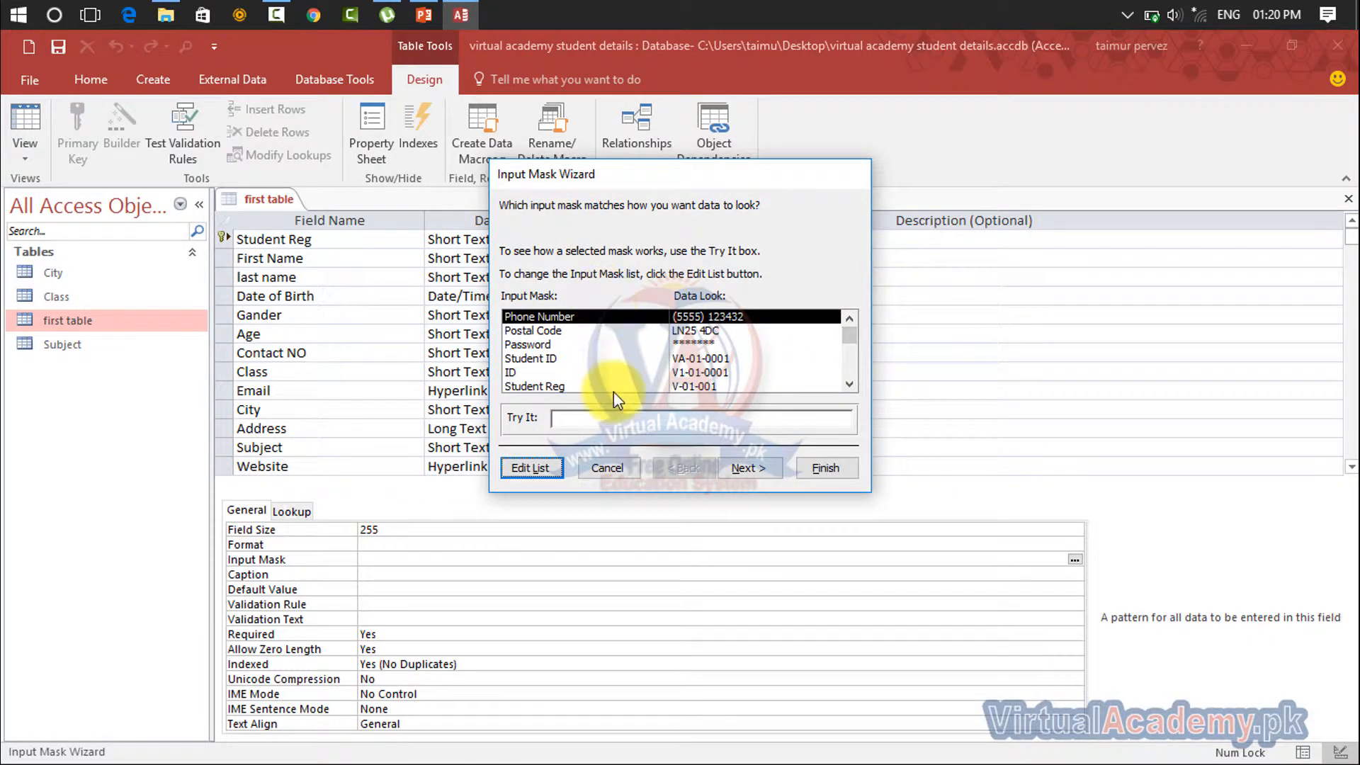
click(565, 387)
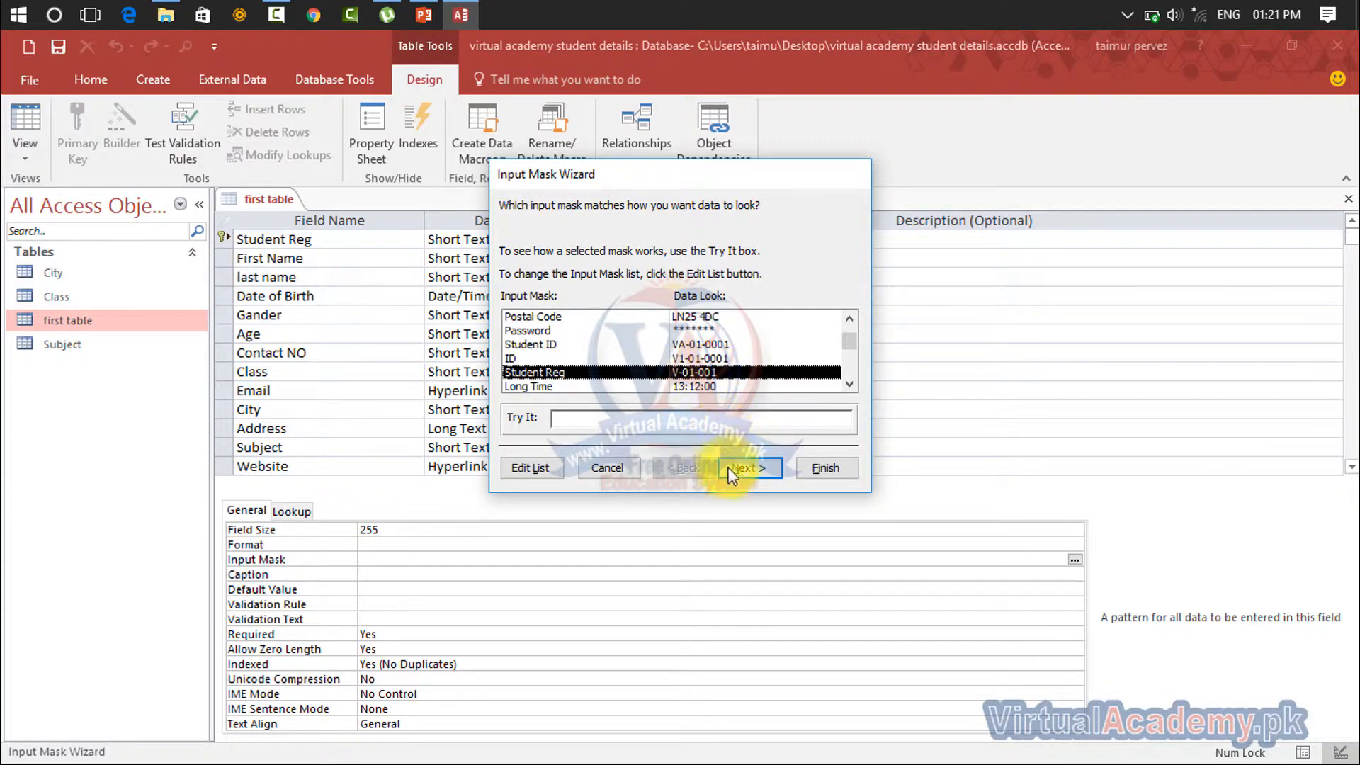
click(719, 420)
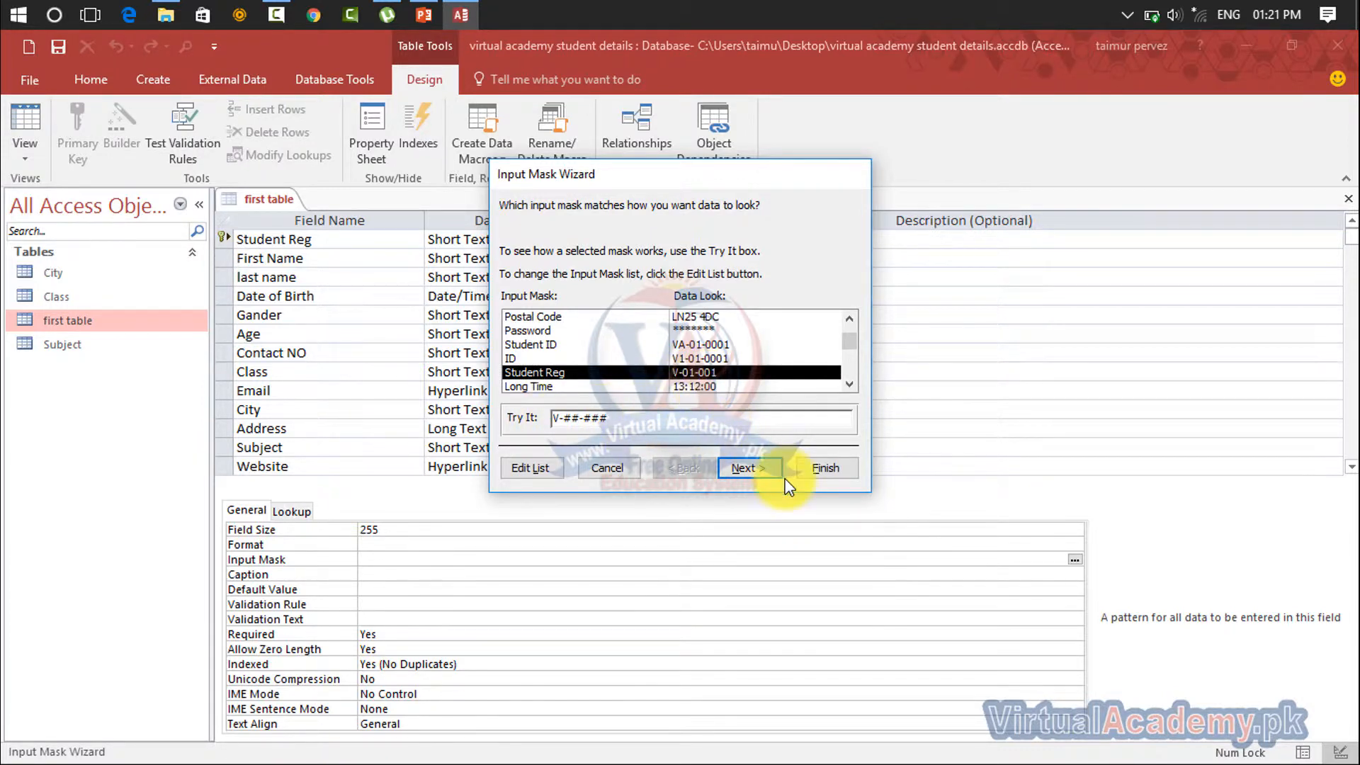
Keep the V-00-000 mask and # placeholder, store the data with the symbols in the mask, and finish the wizard
click(755, 473)
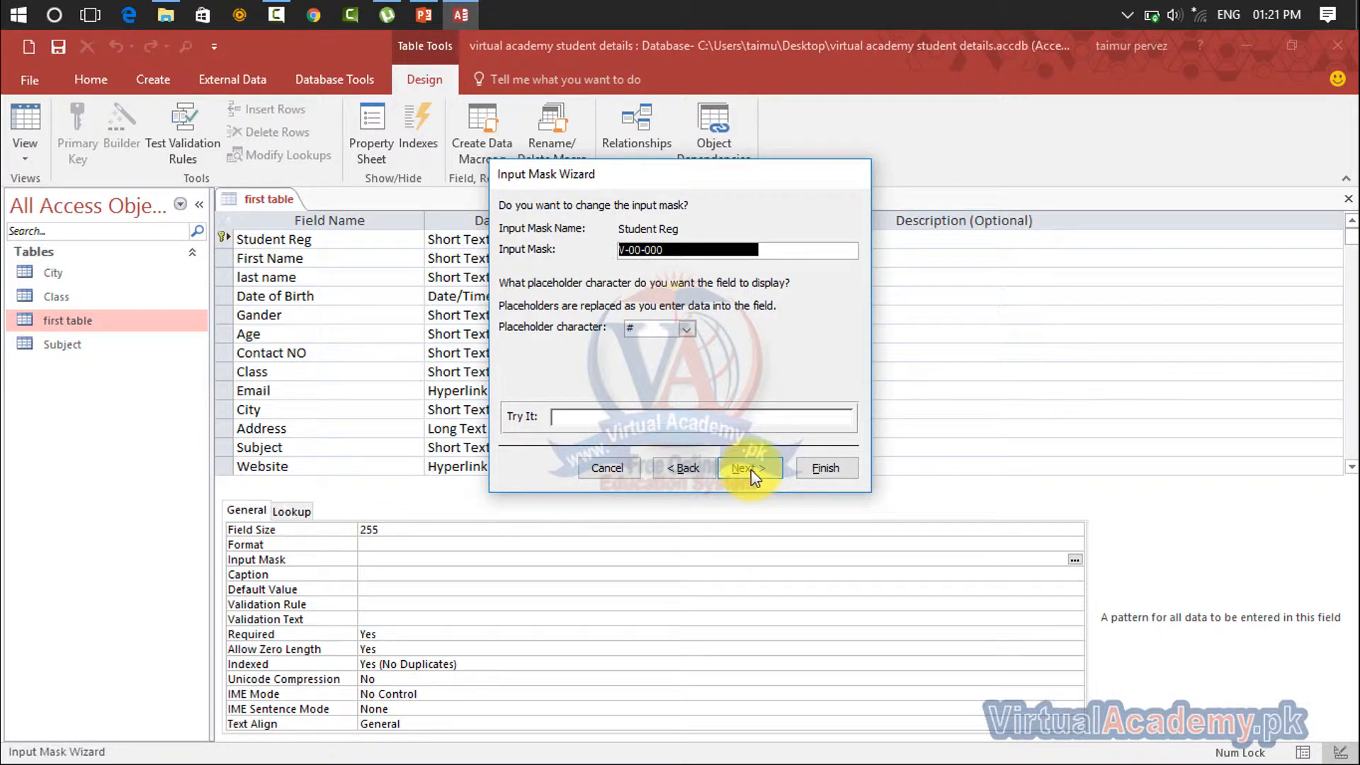
click(751, 469)
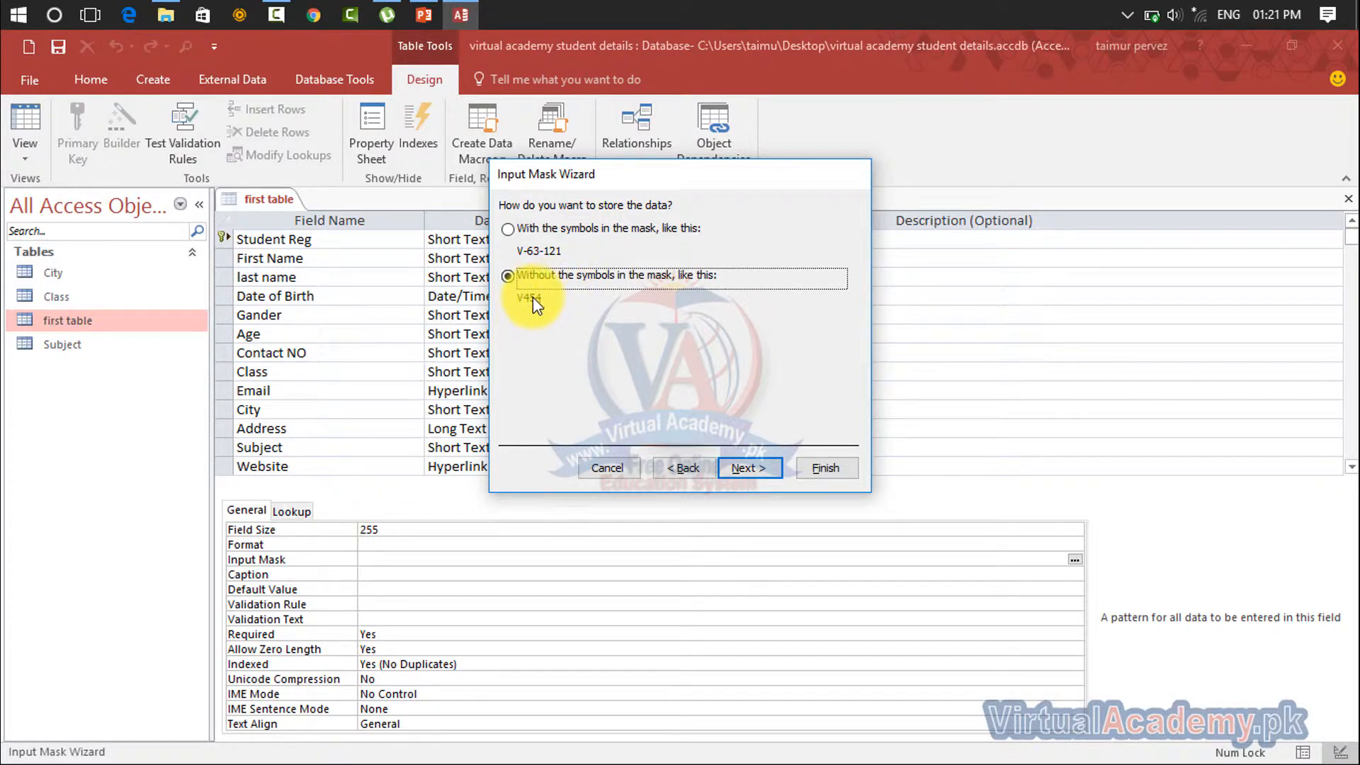
click(520, 229)
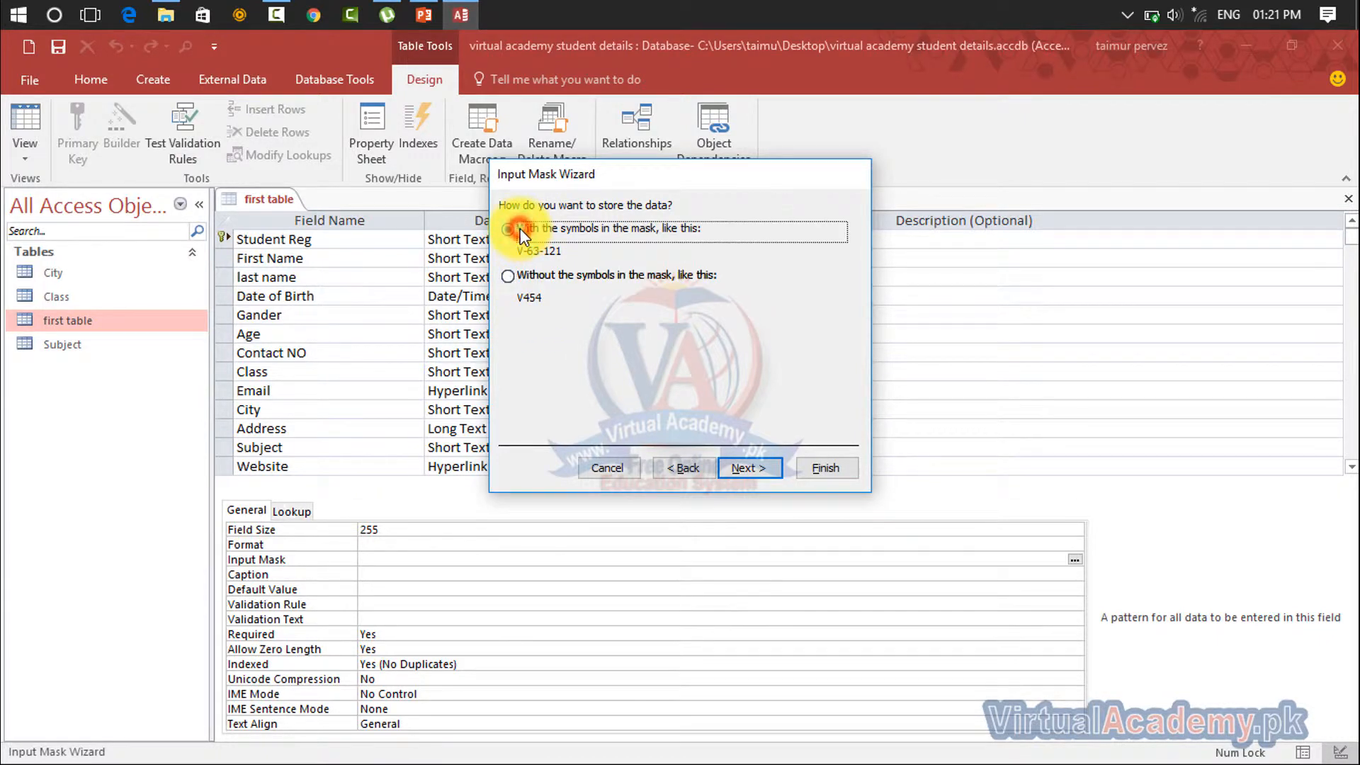
click(772, 474)
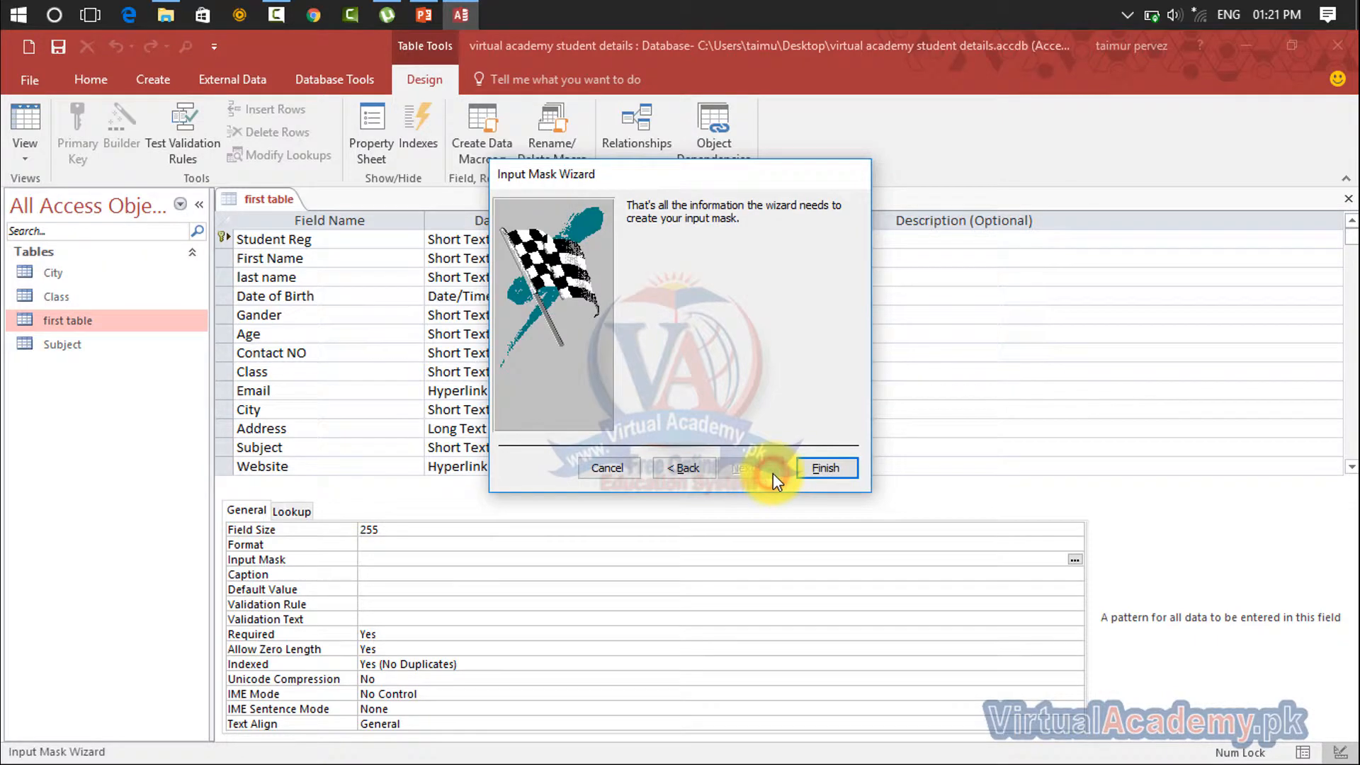
click(811, 471)
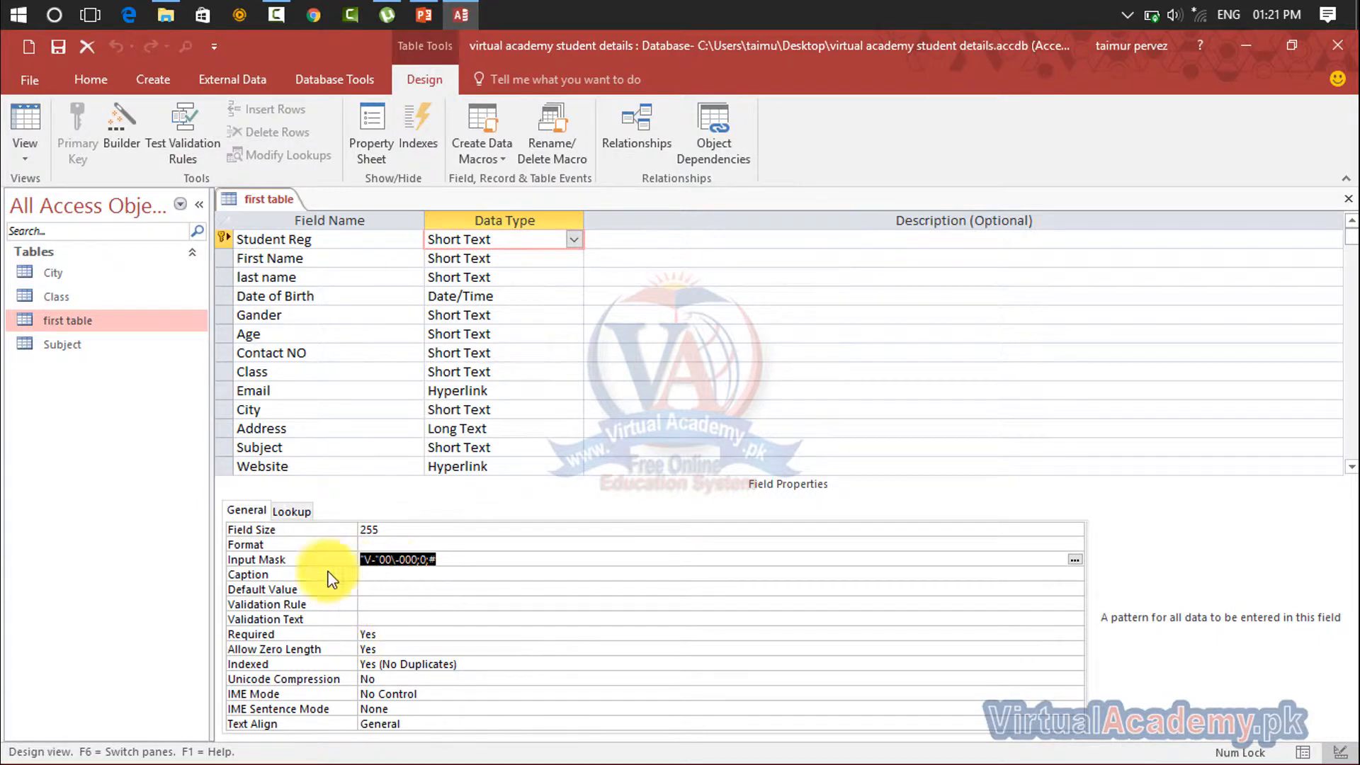
Review the Input Mask and Indexed properties of Student Reg, and close first table, saving the design changes
click(455, 561)
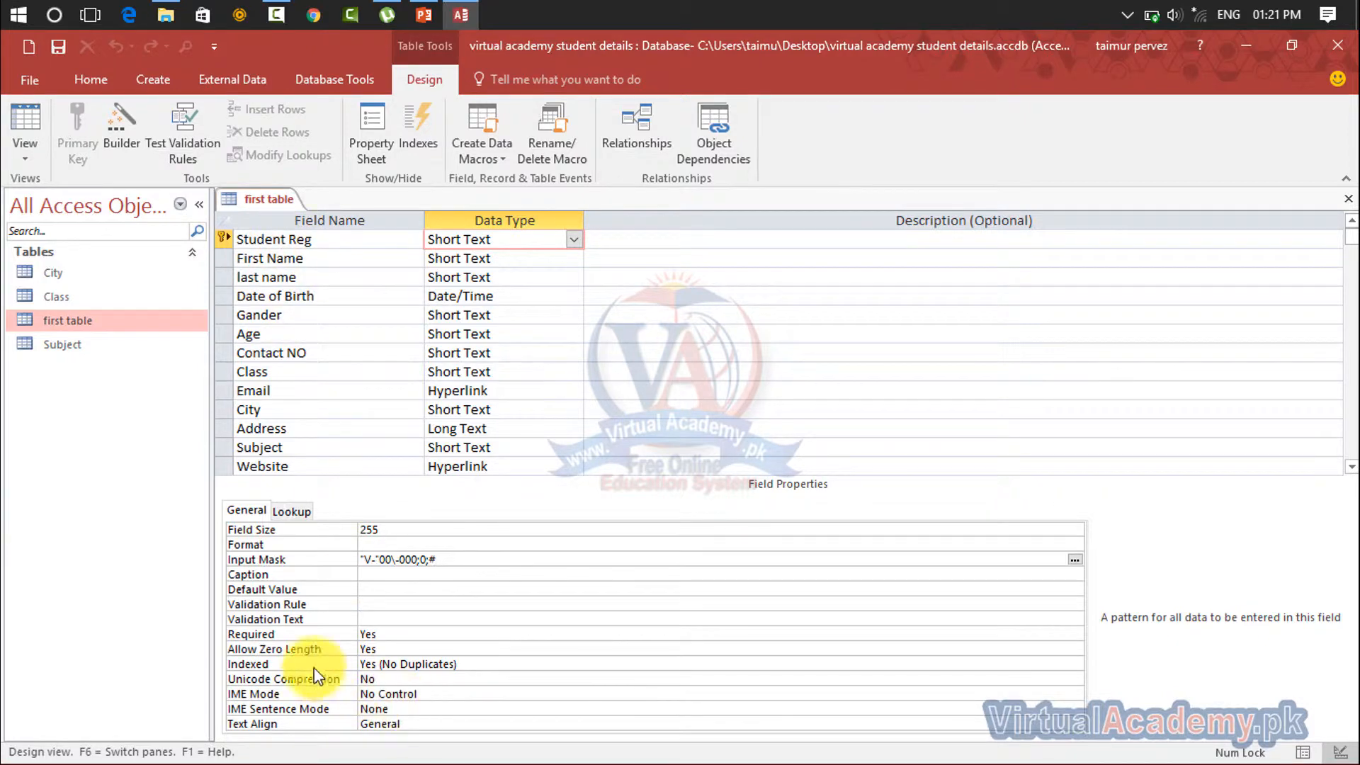
click(399, 663)
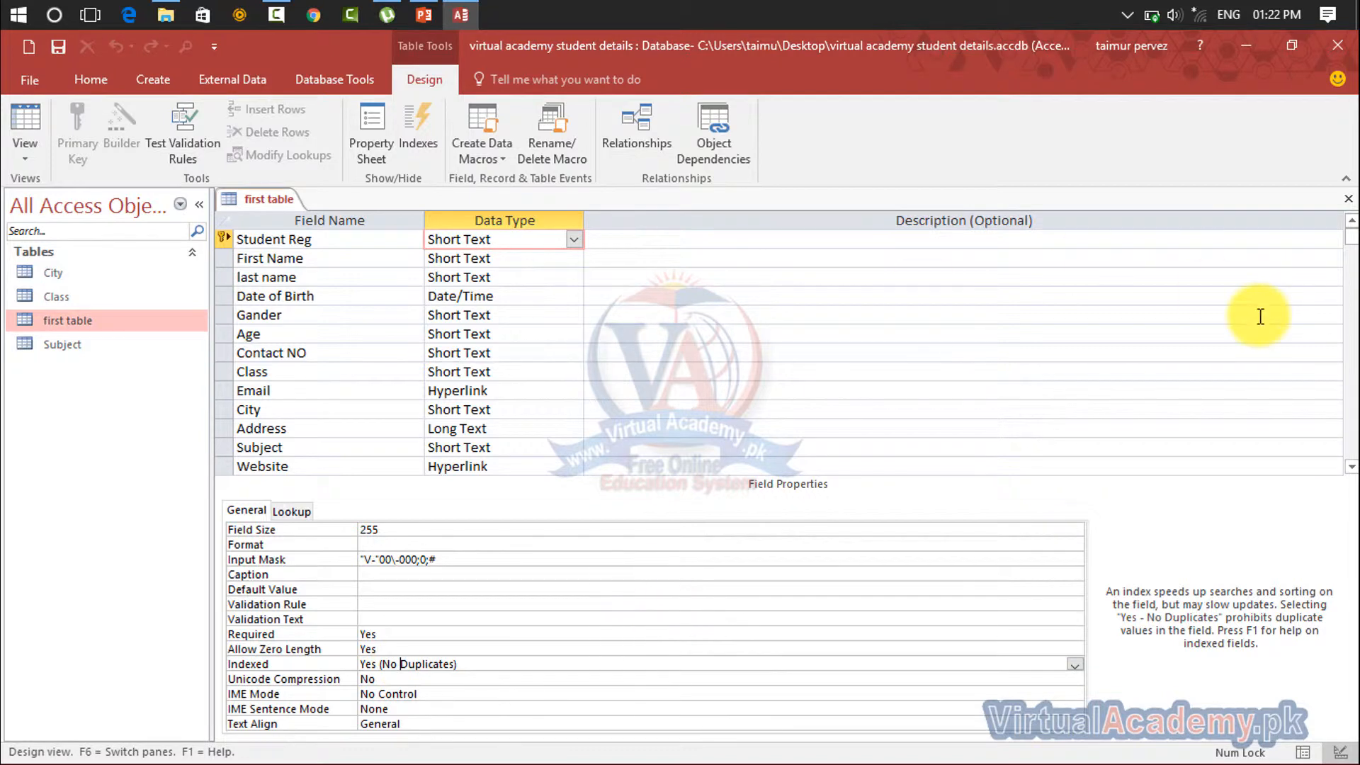
click(1351, 199)
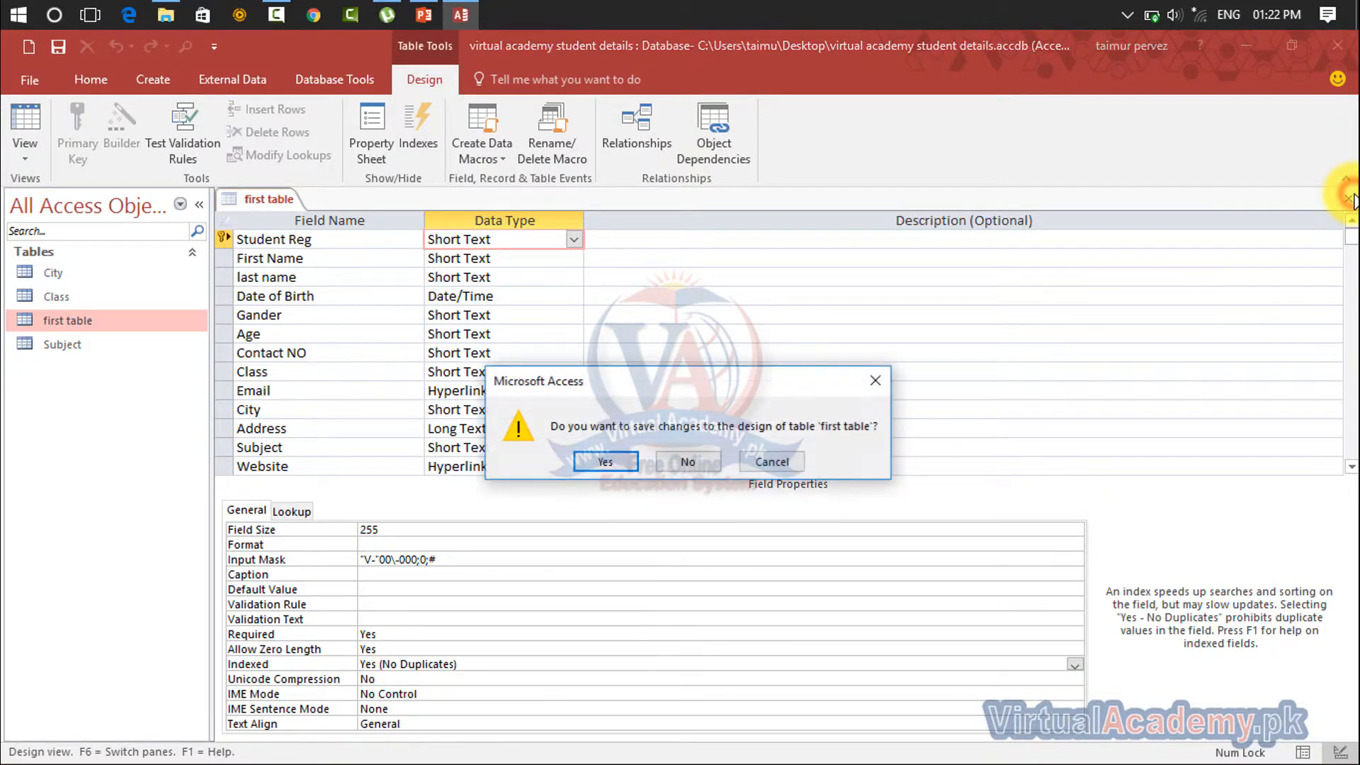
click(614, 461)
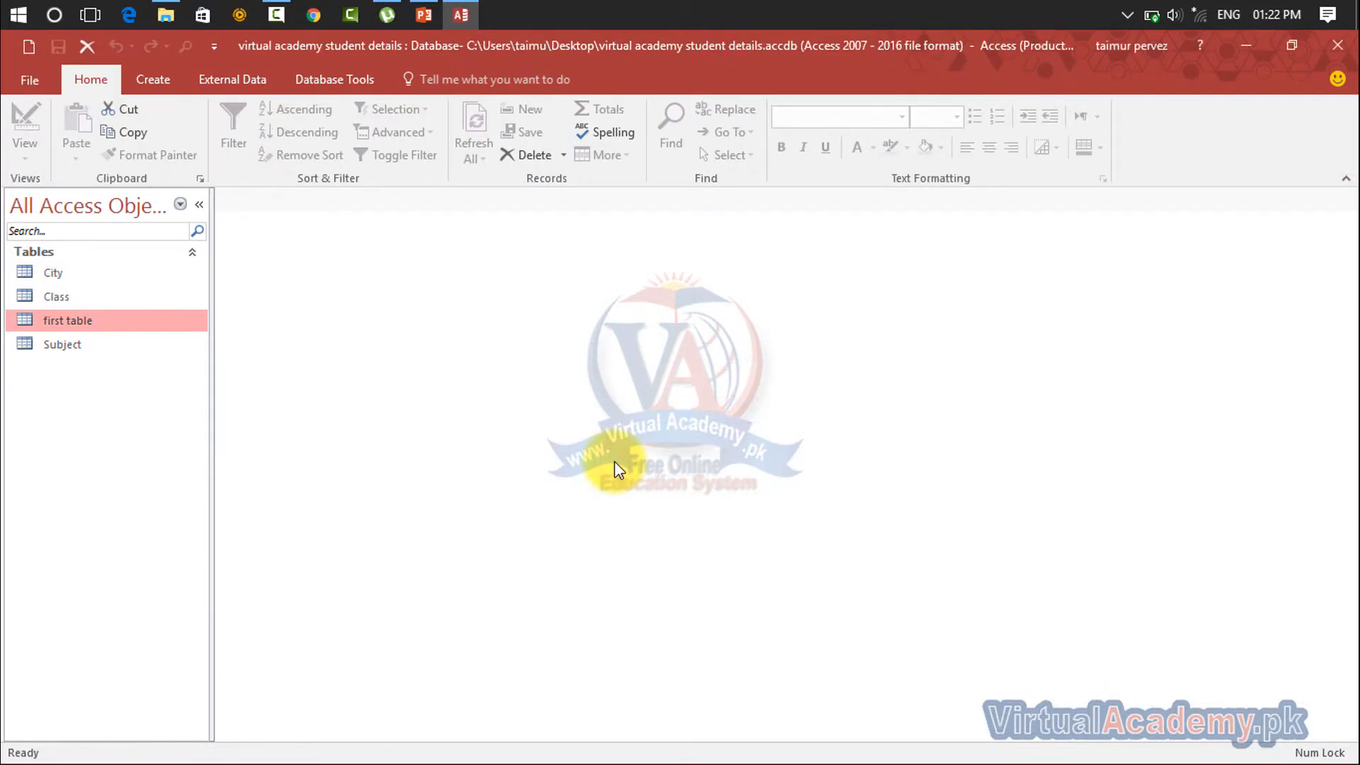
Open first table in Datasheet View and check how the input mask applies to Student Reg in each of the existing records
double_click(104, 324)
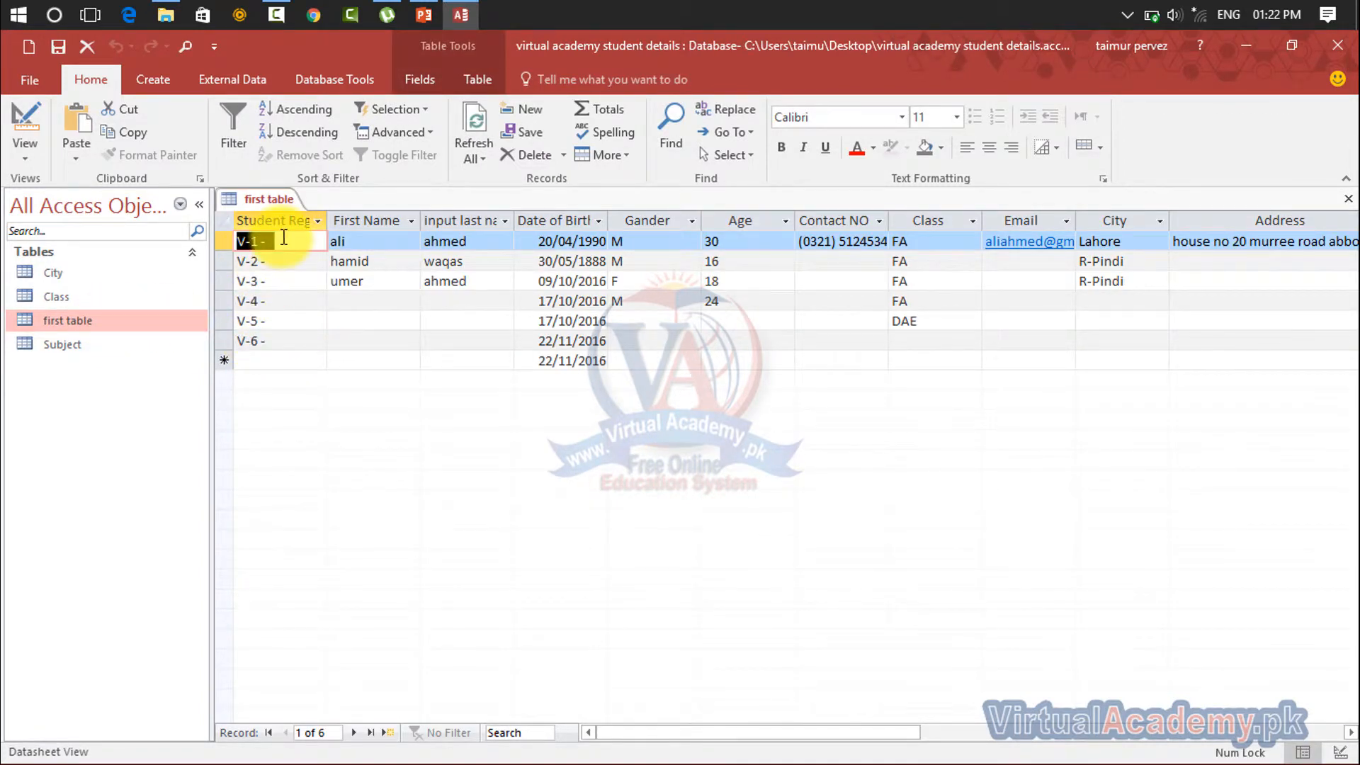
click(280, 240)
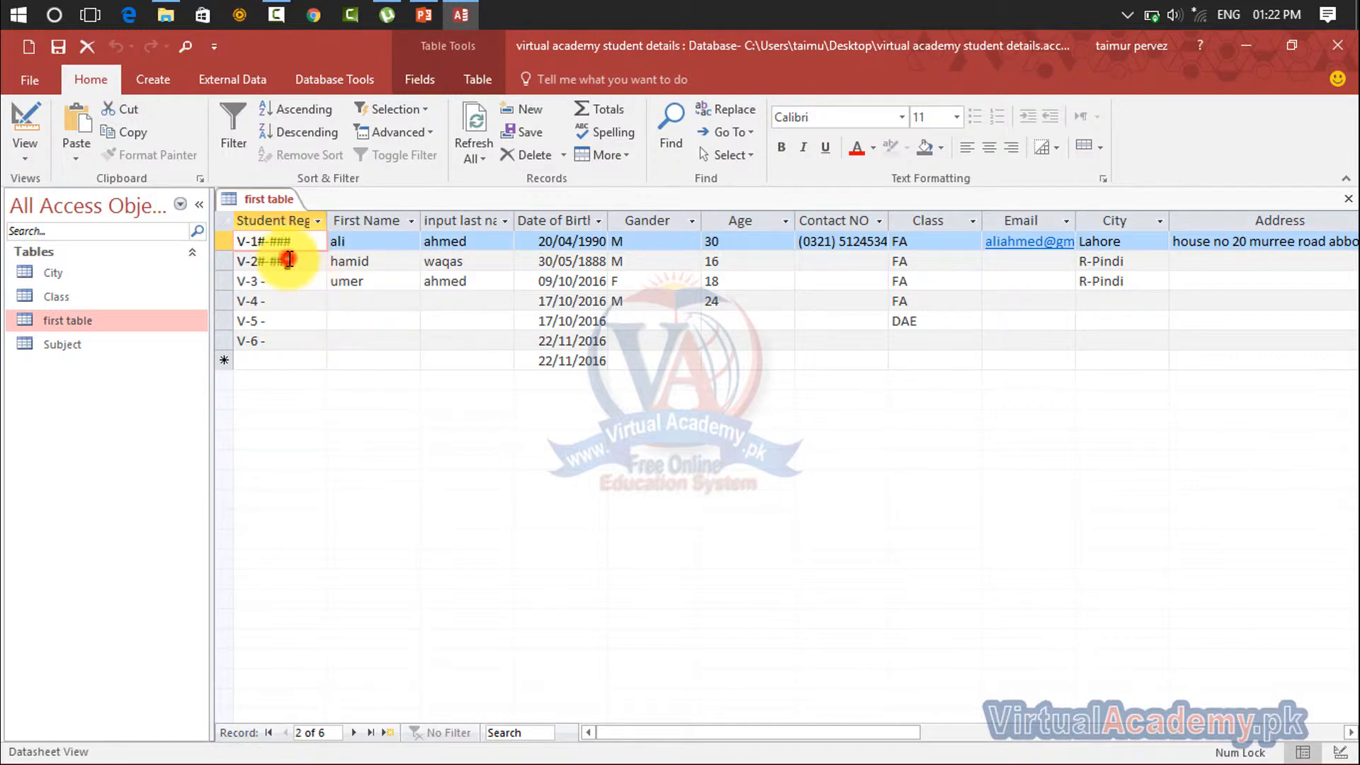
click(283, 262)
click(287, 280)
click(282, 300)
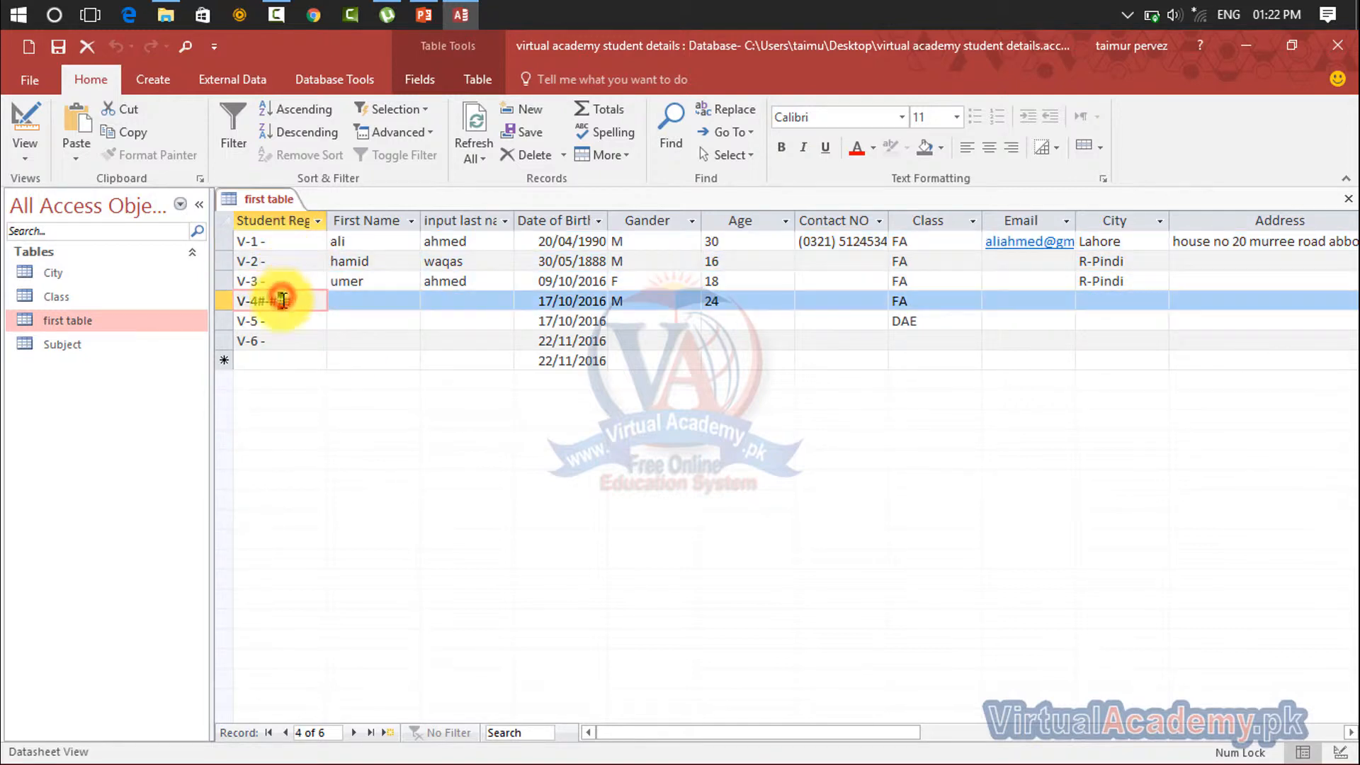
click(281, 321)
click(280, 341)
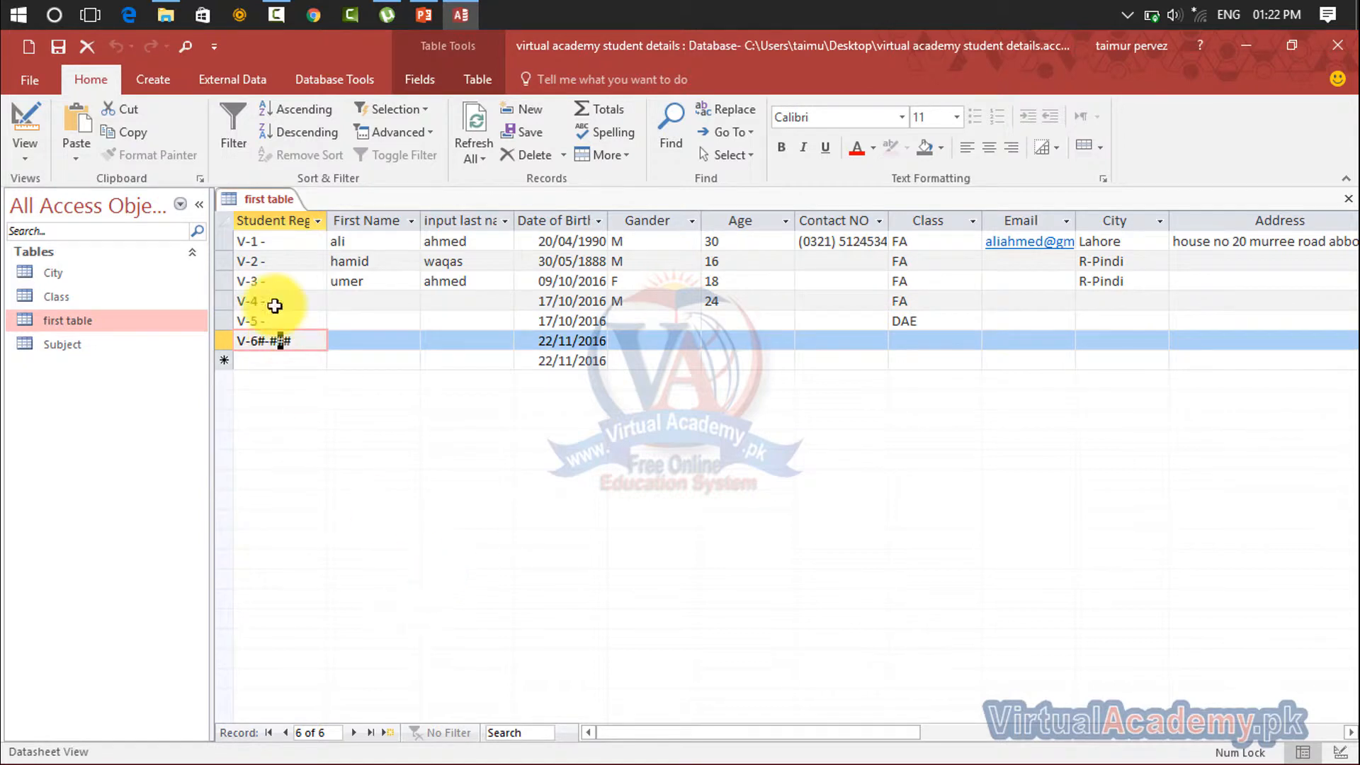
Set the Student Reg value of the first record to V-01-001
click(255, 243)
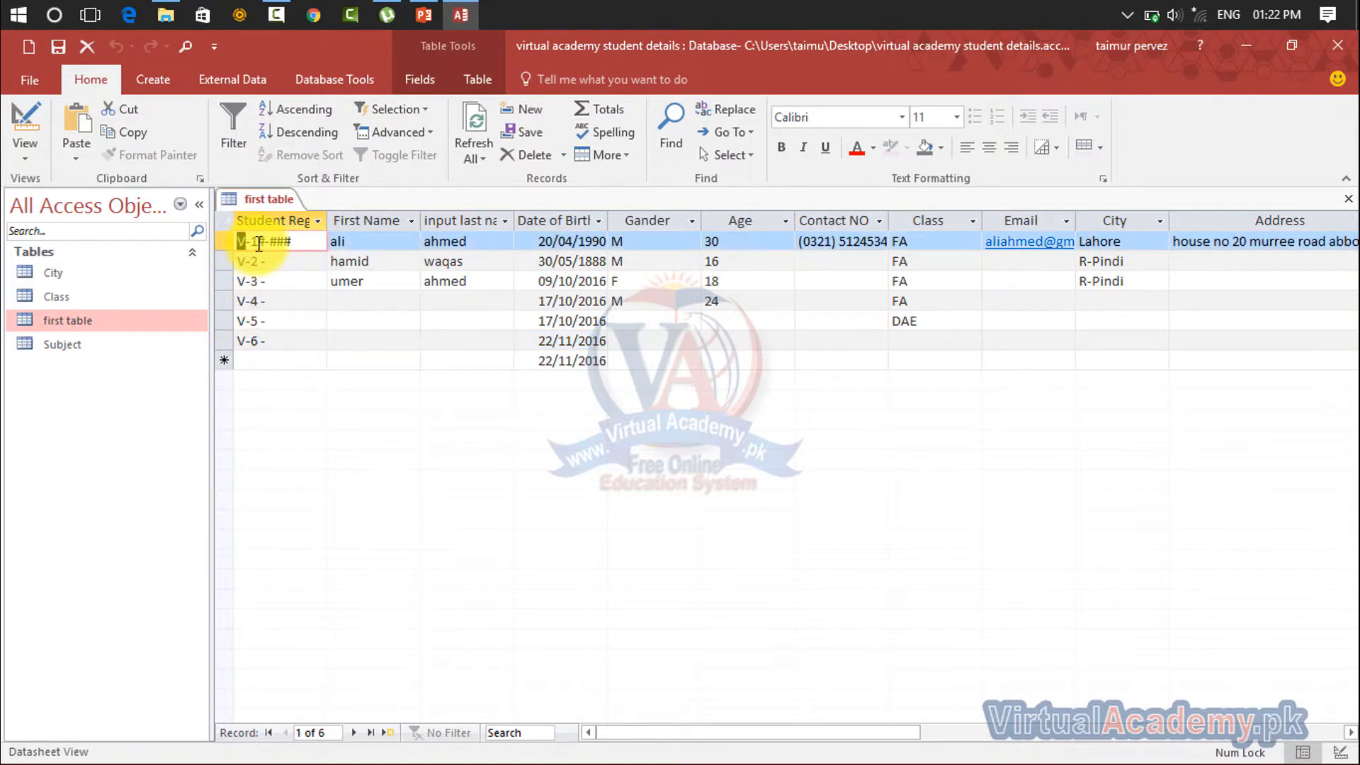
text(01-)
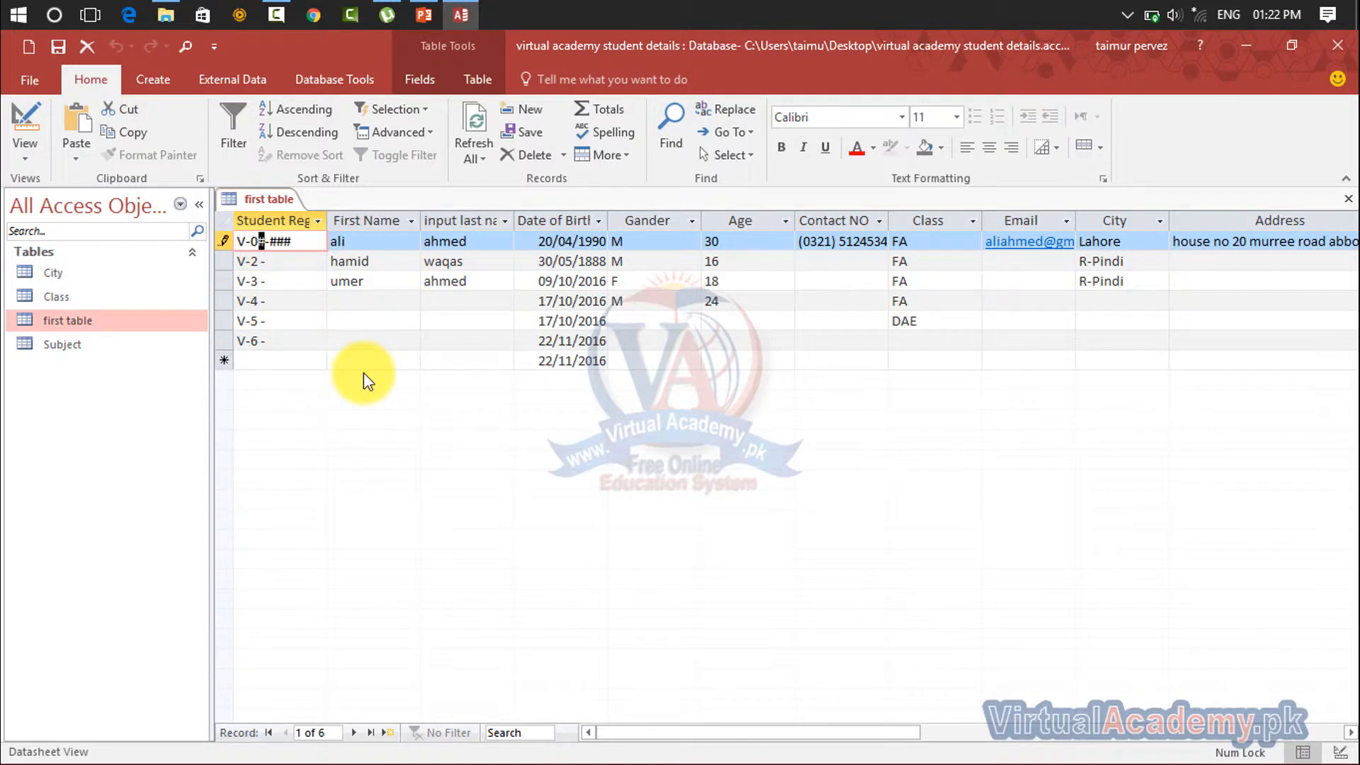
text(001)
key(Down)
key(Tab)
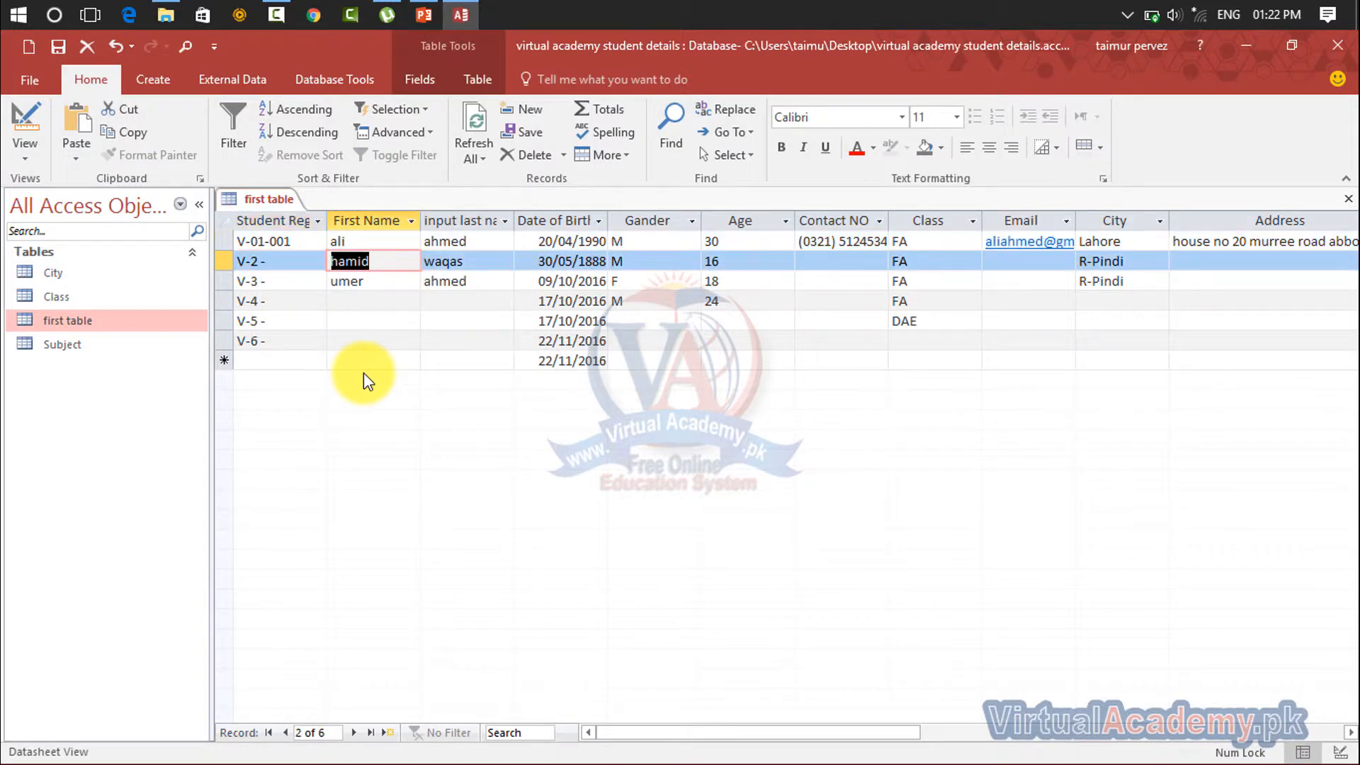
key(Down)
key(Up)
key(Down)
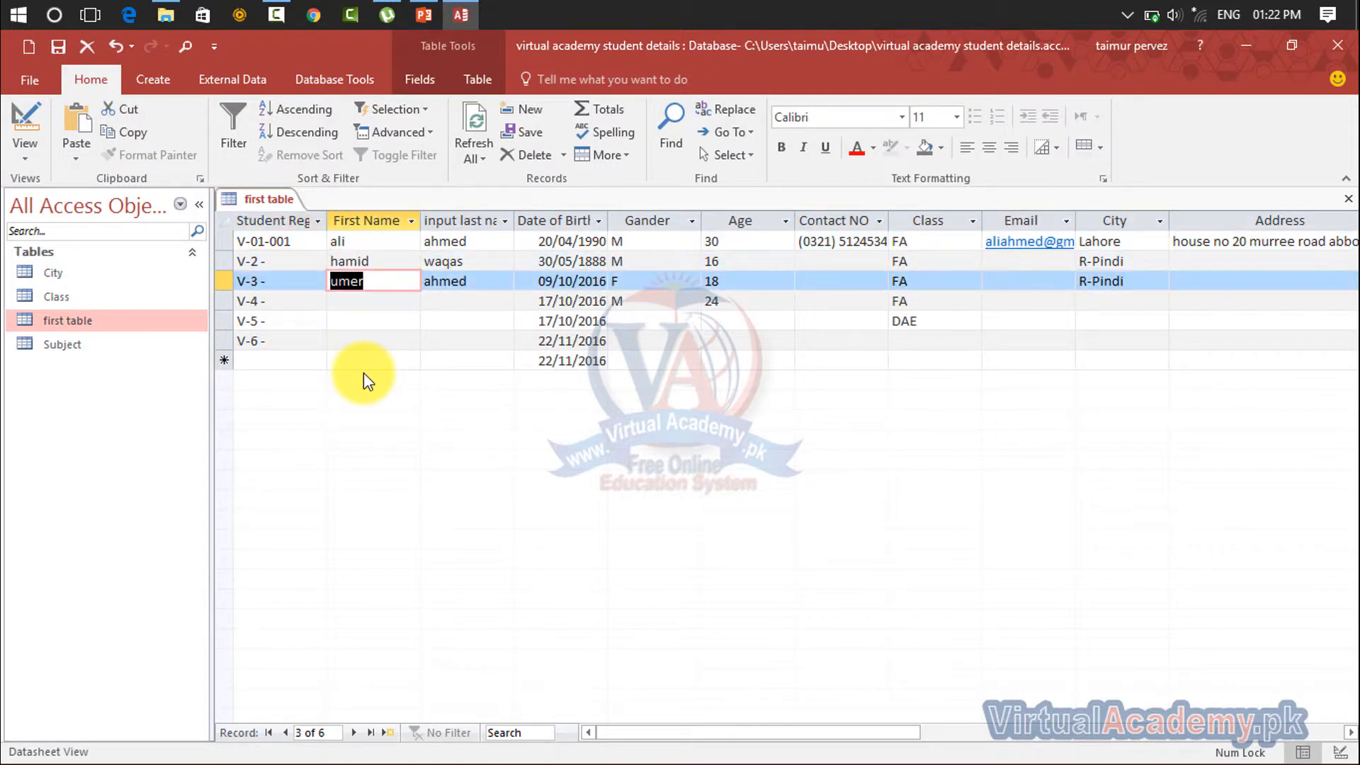
Set the Student Reg value of the second record to V-02-002
click(252, 261)
text(02-)
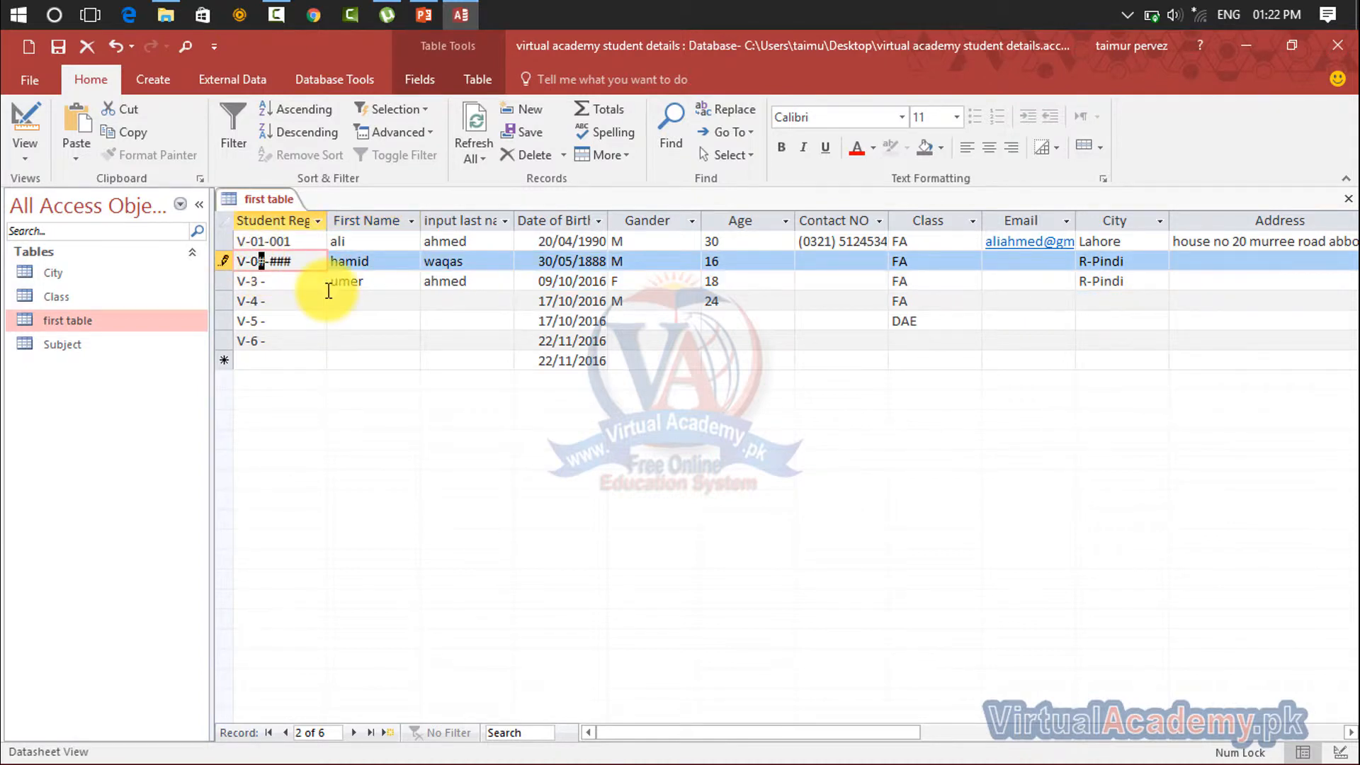
text(002)
key(Down)
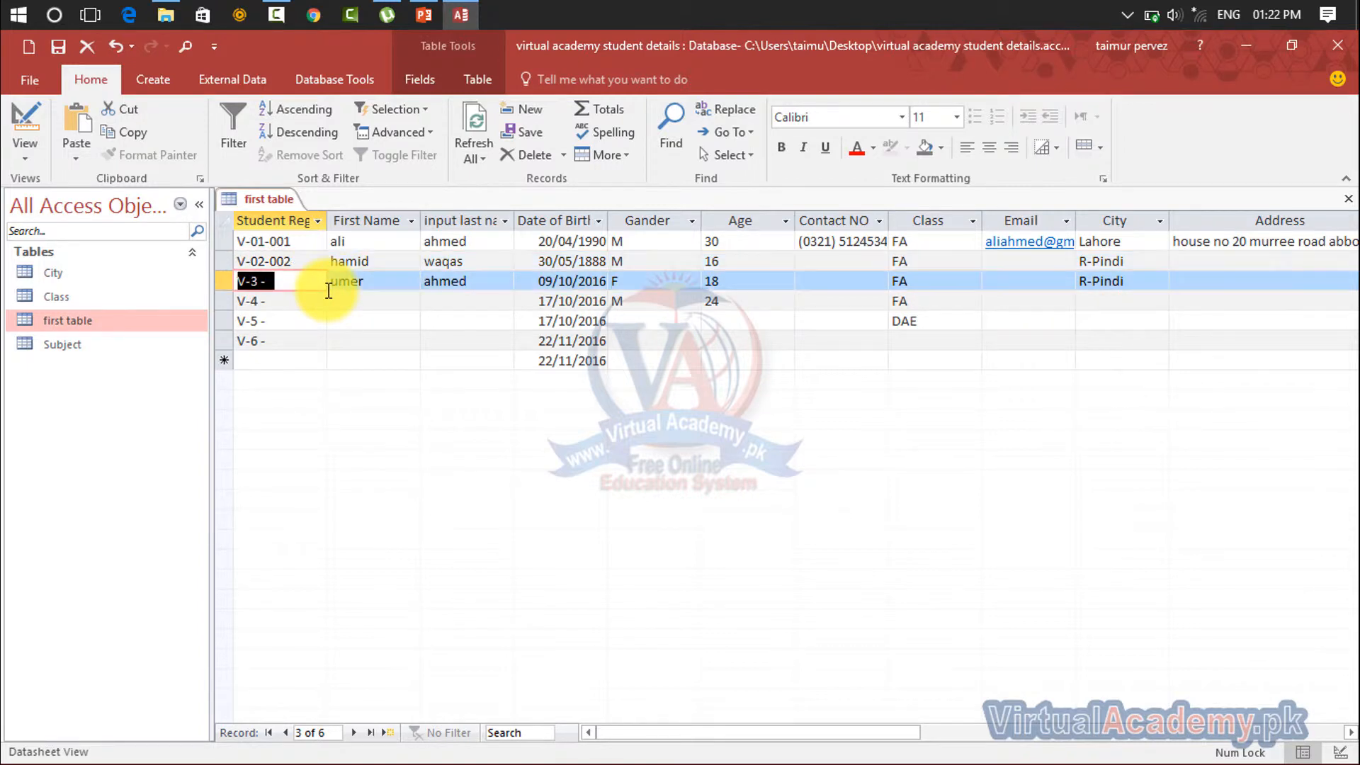
Set the Student Reg value of the third record to V-03-003
click(253, 280)
text(0)
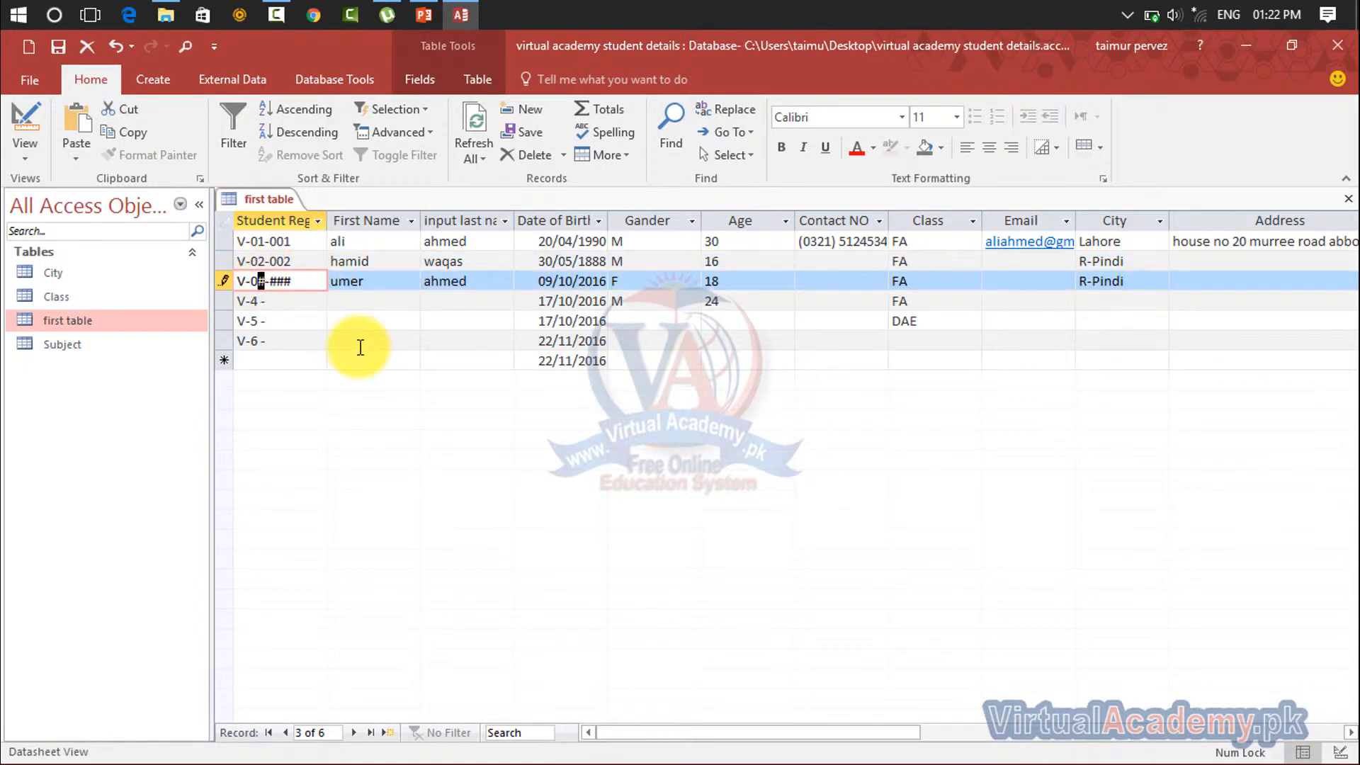
text(3-003)
click(296, 303)
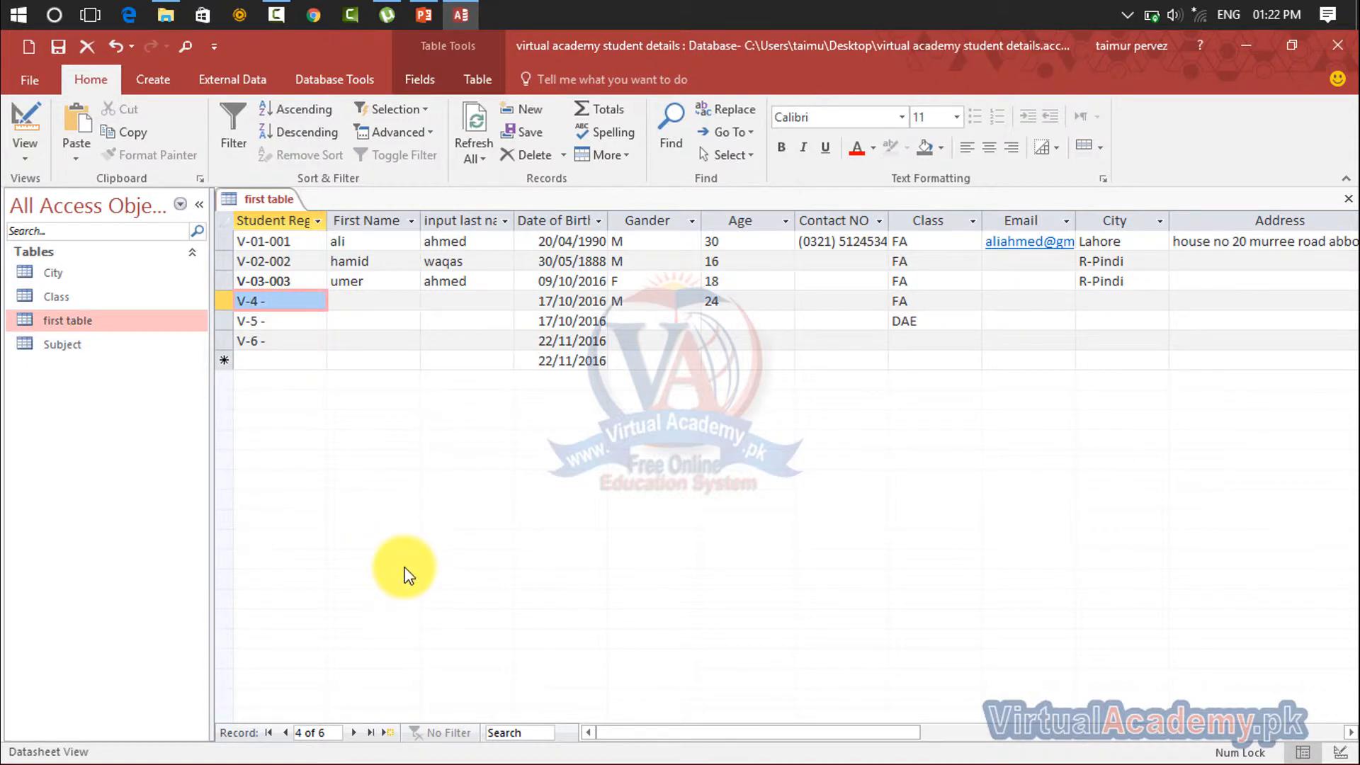
Switch first table from the datasheet back to Design View
click(155, 75)
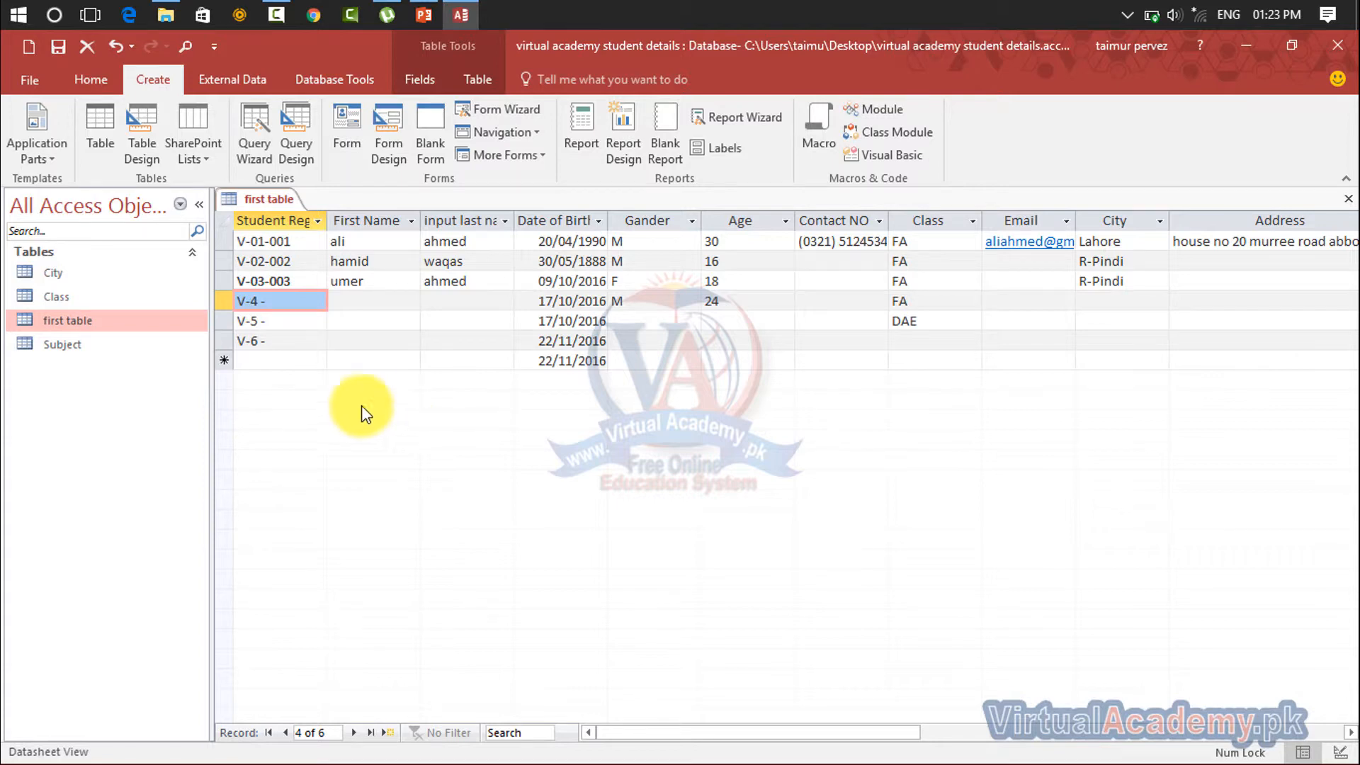
click(63, 321)
double_click(64, 323)
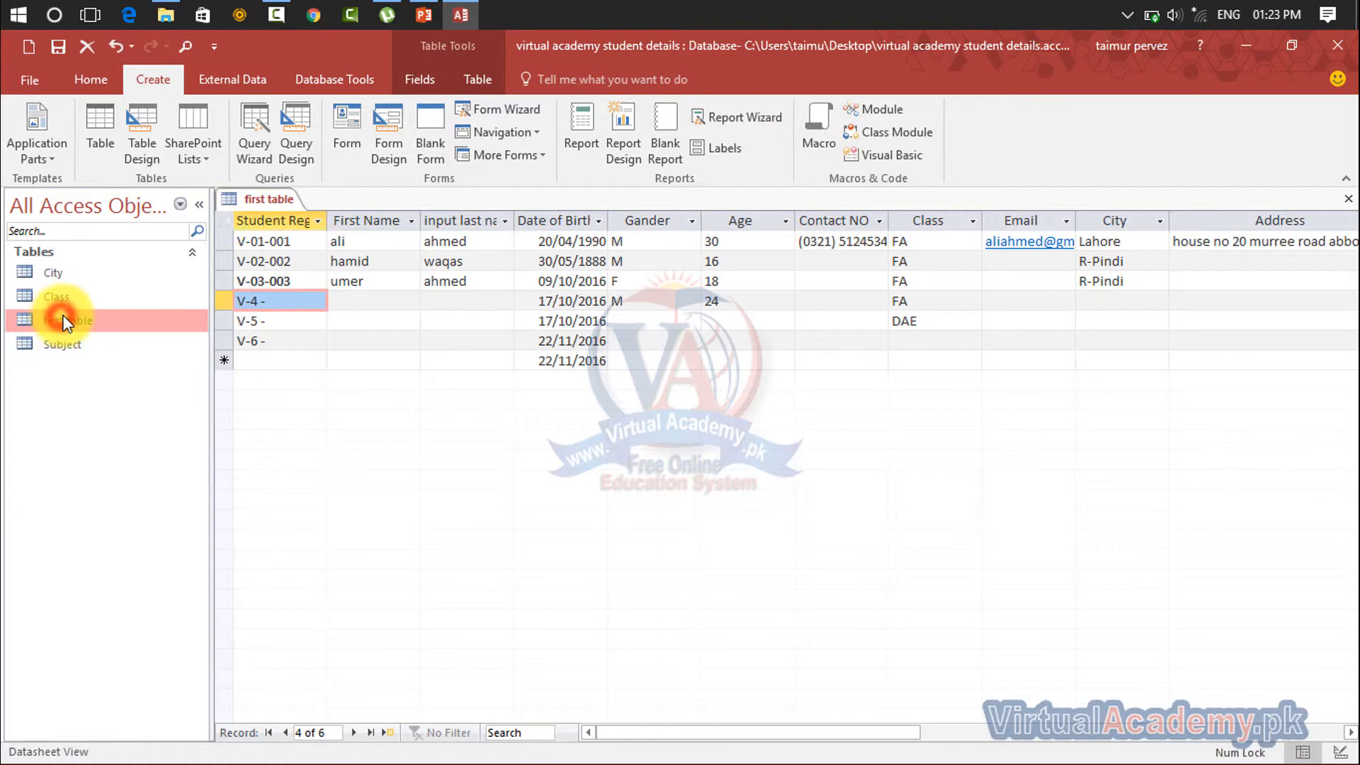
click(91, 80)
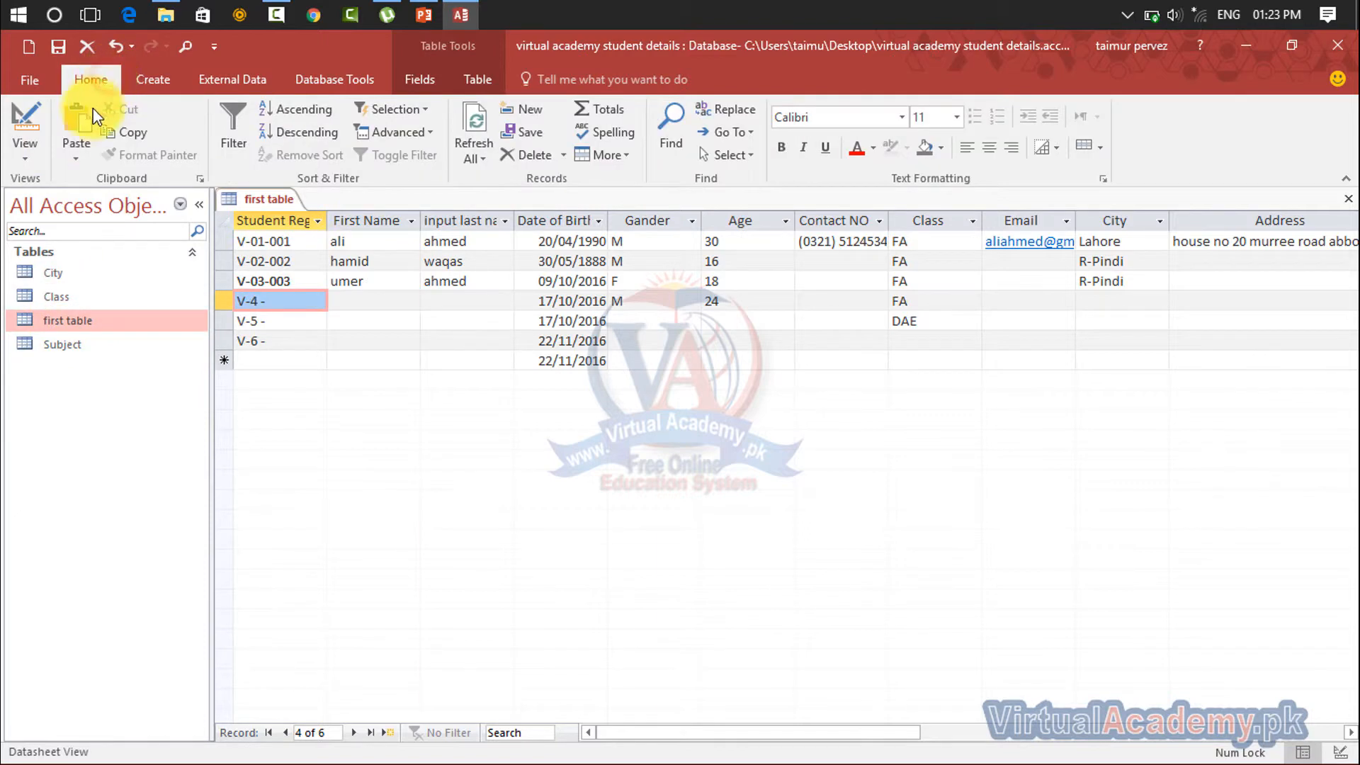
click(27, 115)
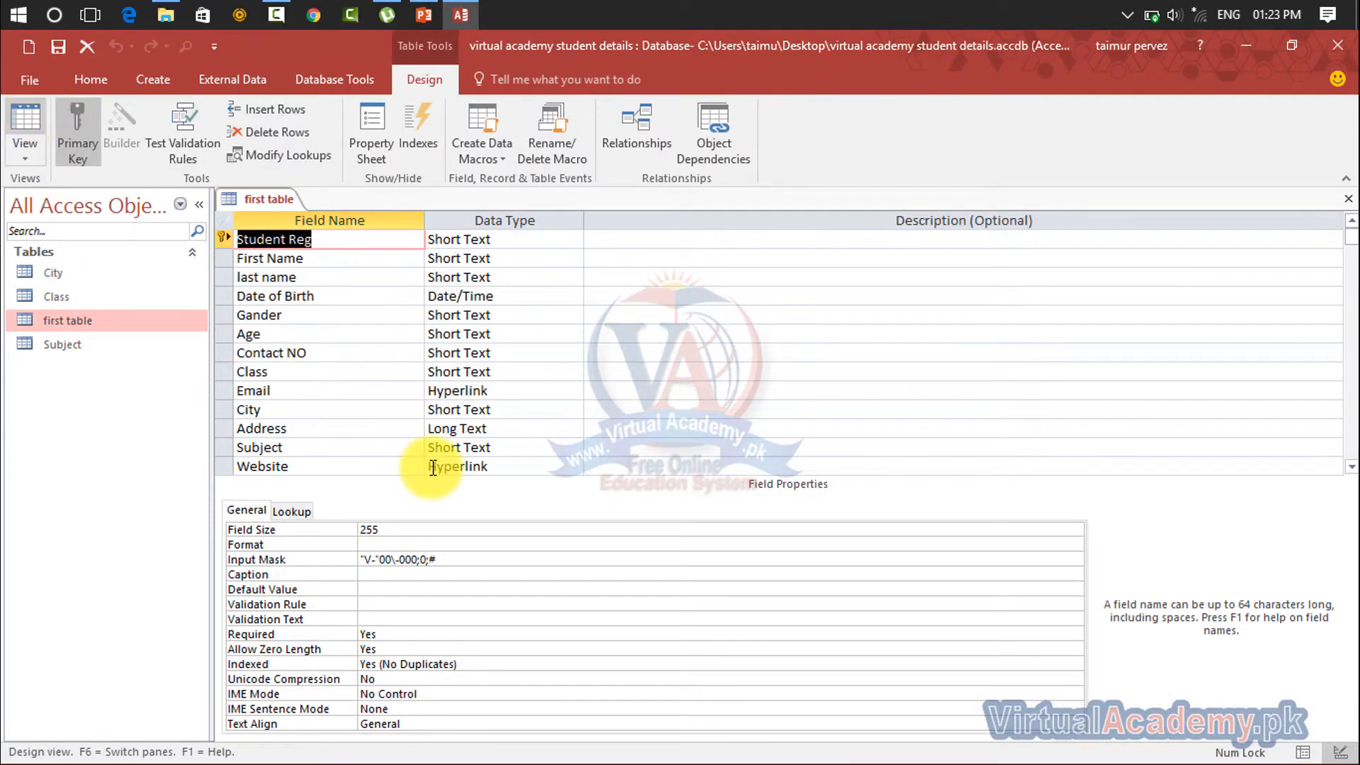